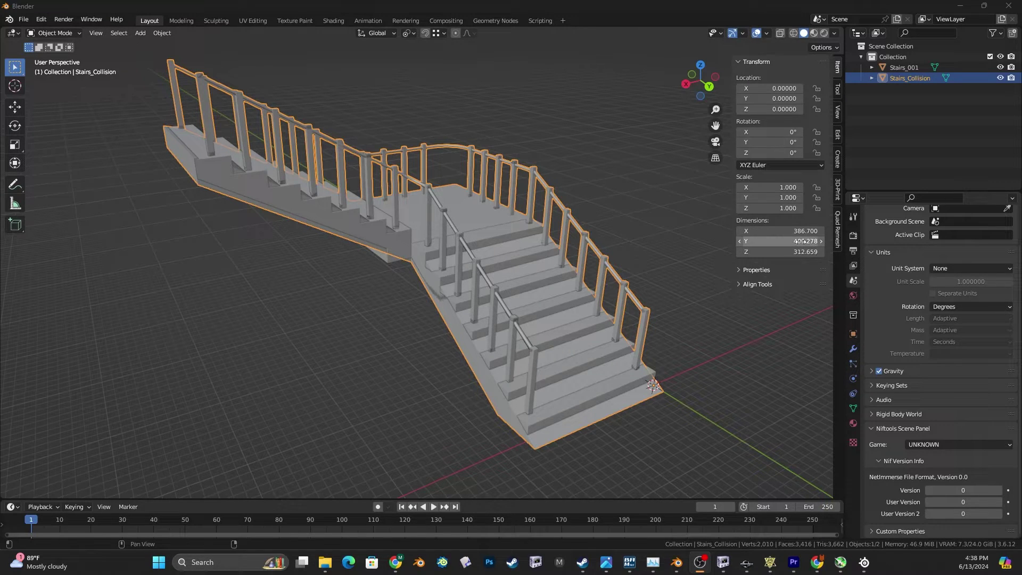
- Try the Metric unit system with centimeters as the length unit, and return the unit system to None
{"action": "left_click", "coordinate": [986, 267]}
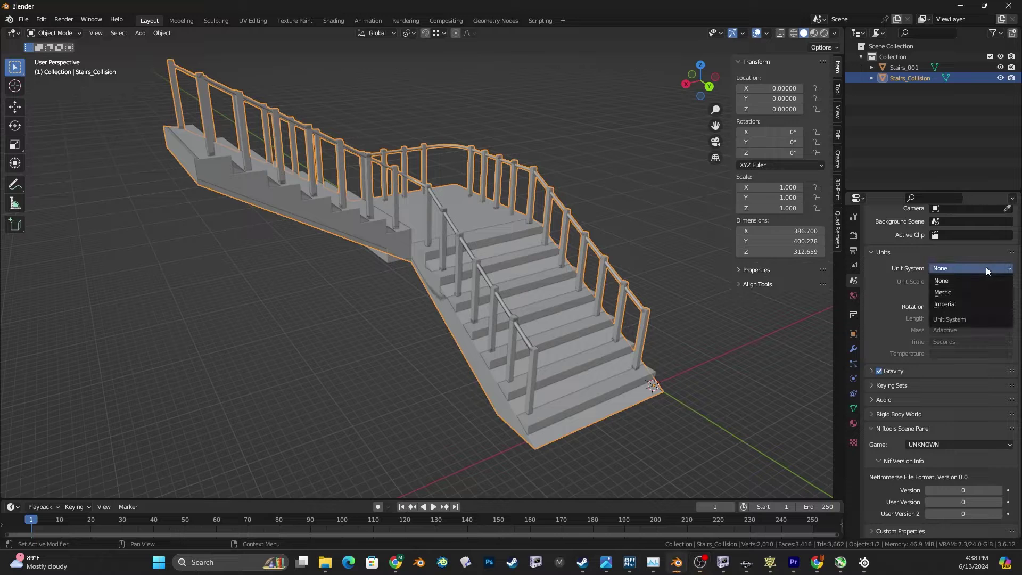
{"action": "left_click", "coordinate": [946, 292]}
{"action": "left_click", "coordinate": [957, 318]}
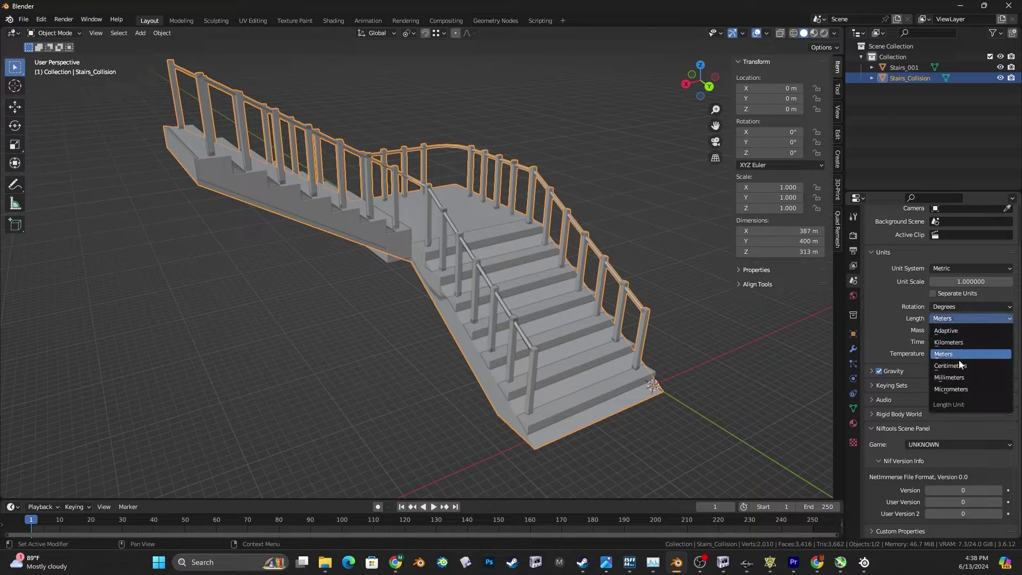
{"action": "left_click", "coordinate": [945, 365]}
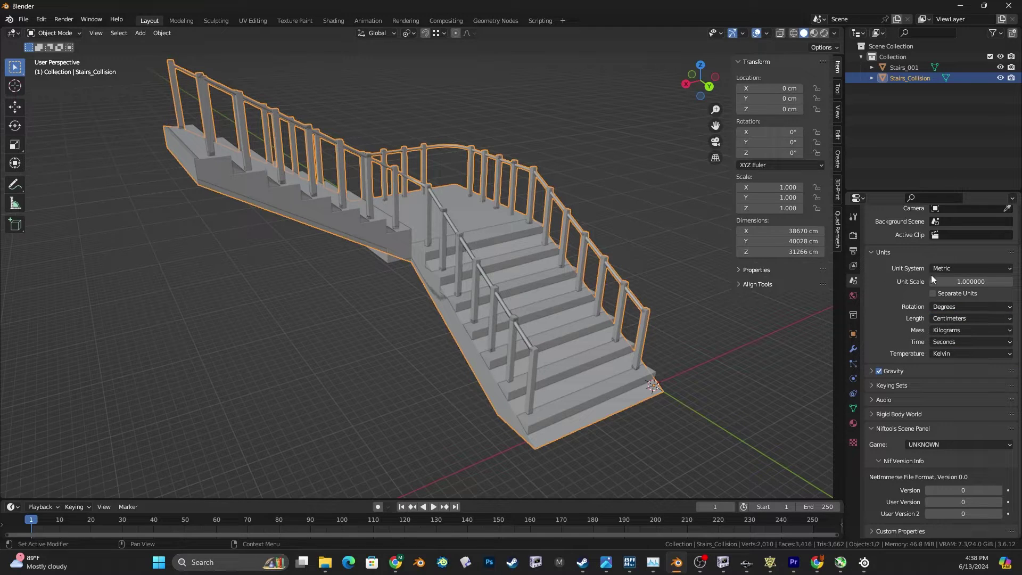
{"action": "left_click", "coordinate": [980, 270]}
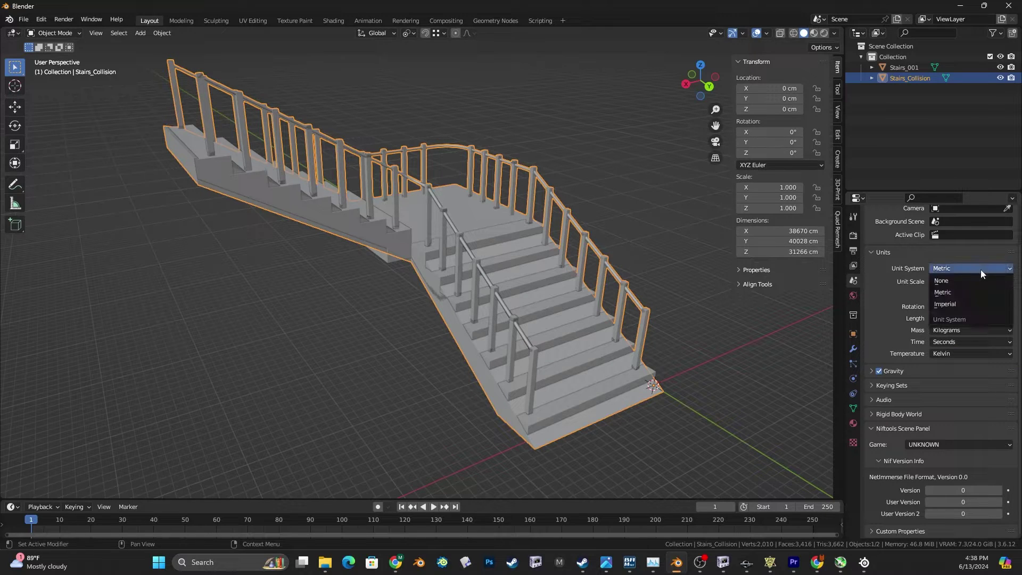
{"action": "left_click", "coordinate": [952, 280]}
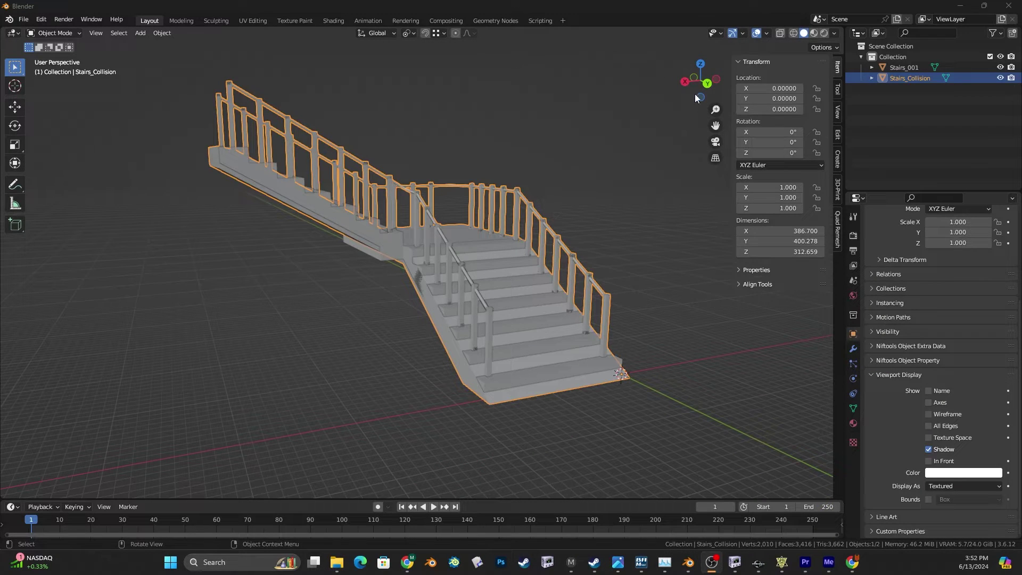
- Hide Stairs_001 and examine the ramps and railings of the Stairs_Collision mesh from several angles
{"action": "middle_click_drag", "start_coordinate": [616, 165], "coordinate": [708, 242]}
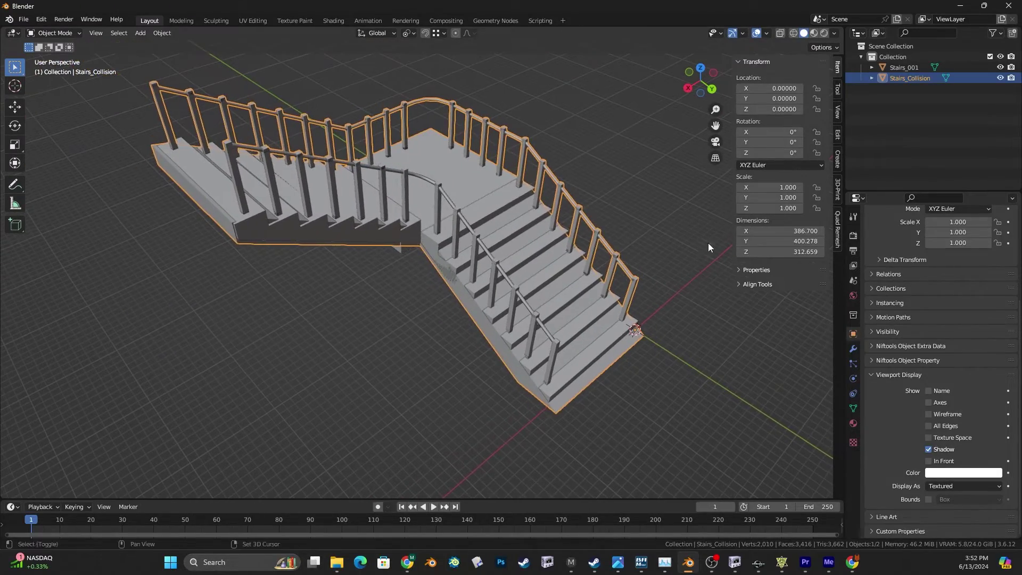
{"action": "left_click", "coordinate": [999, 68]}
{"action": "middle_click_drag", "start_coordinate": [613, 333], "coordinate": [586, 397]}
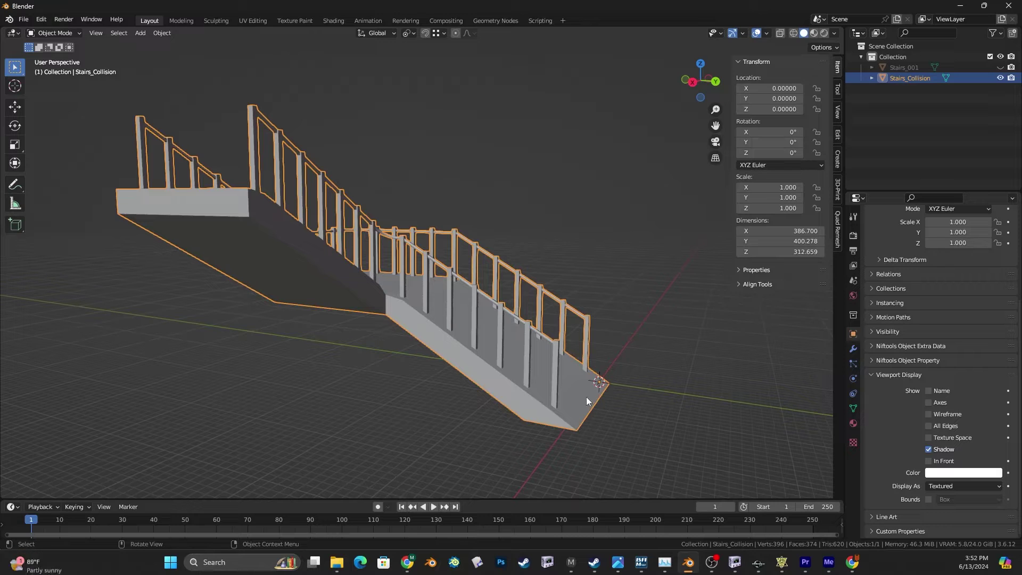
{"action": "mouse_move", "coordinate": [551, 322]}
{"action": "middle_mouse_down"}
{"action": "mouse_move", "coordinate": [468, 295]}
{"action": "mouse_move", "coordinate": [536, 318]}
{"action": "middle_mouse_up"}
{"action": "middle_click_drag", "start_coordinate": [510, 243], "coordinate": [524, 295]}
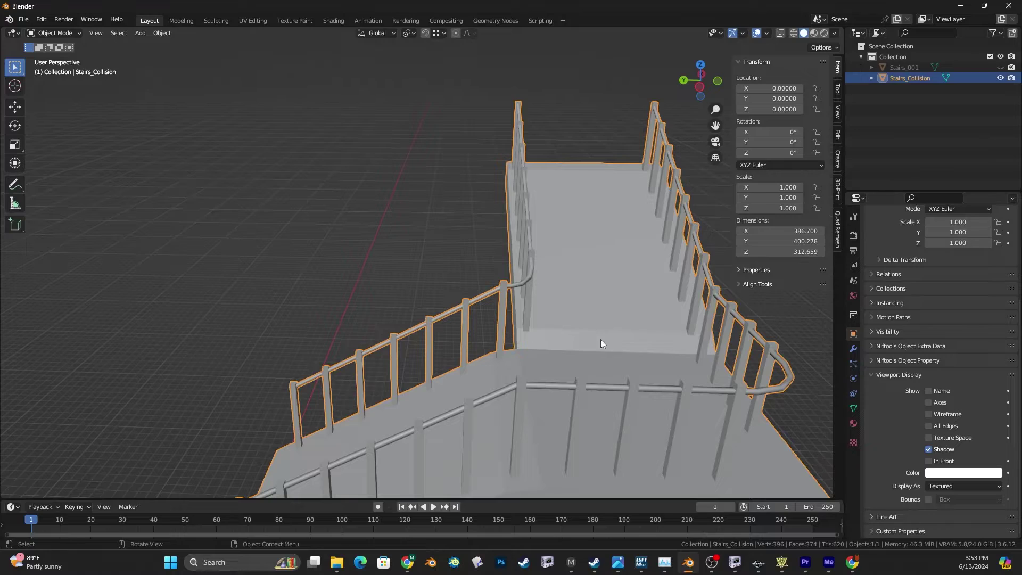
{"action": "middle_click_drag", "start_coordinate": [601, 343], "coordinate": [560, 273]}
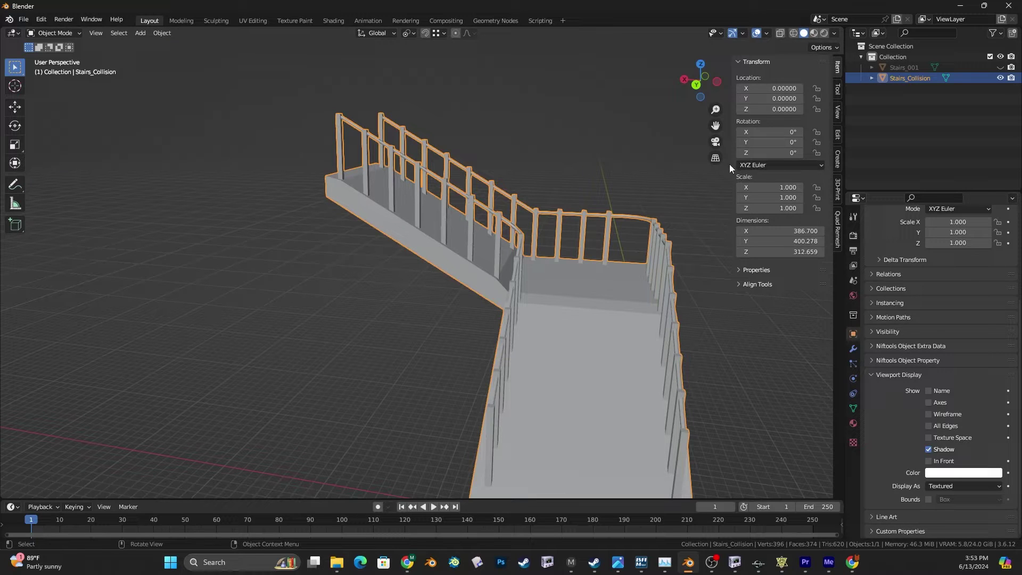
- Compare Stairs_001 with Stairs_Collision by alternately hiding each one, leaving both objects shown
{"action": "left_click", "coordinate": [1001, 67]}
{"action": "left_click", "coordinate": [1000, 78]}
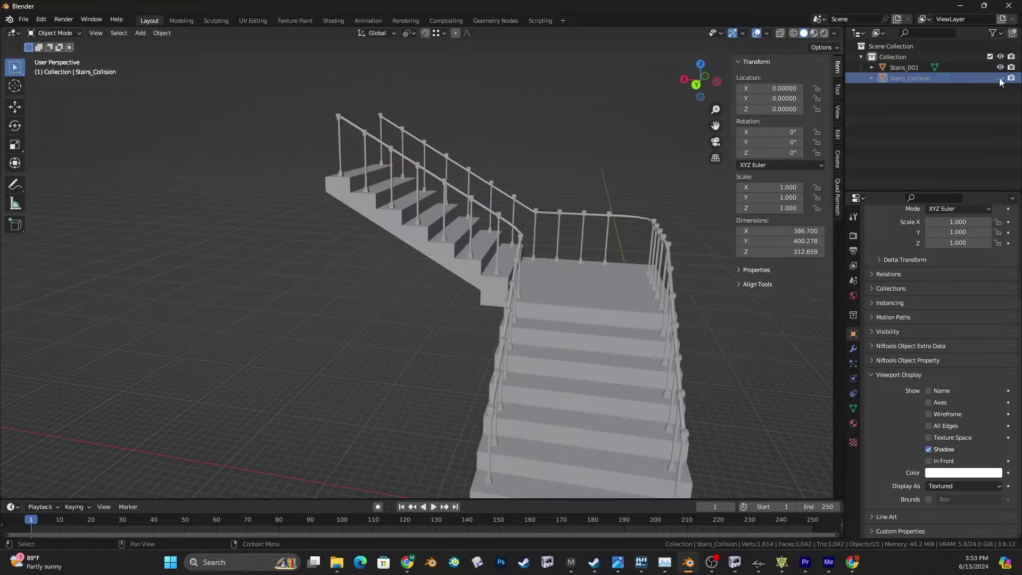
{"action": "middle_click_drag", "start_coordinate": [663, 210], "coordinate": [573, 187]}
{"action": "left_click", "coordinate": [1000, 78]}
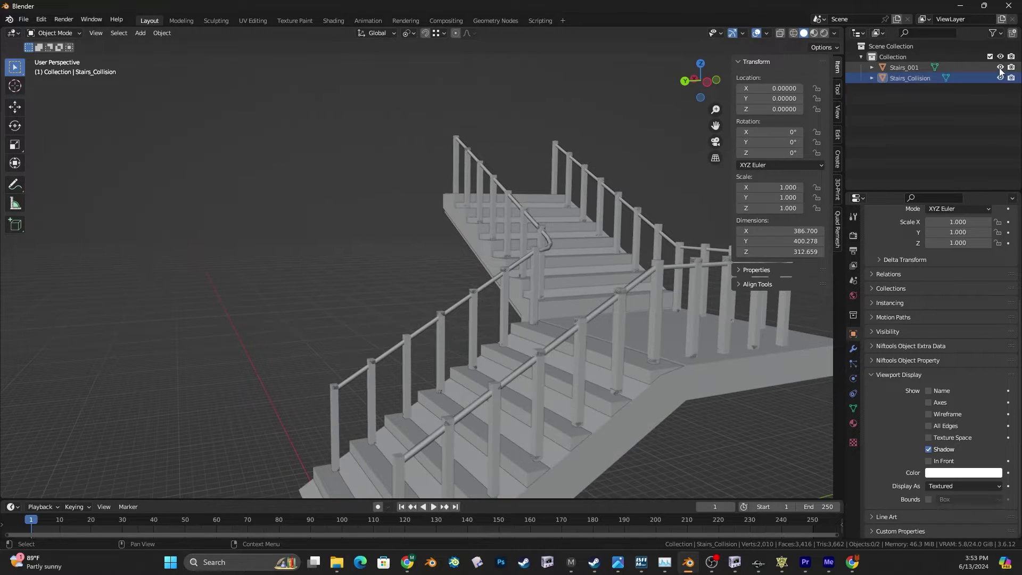
{"action": "left_click", "coordinate": [1000, 67]}
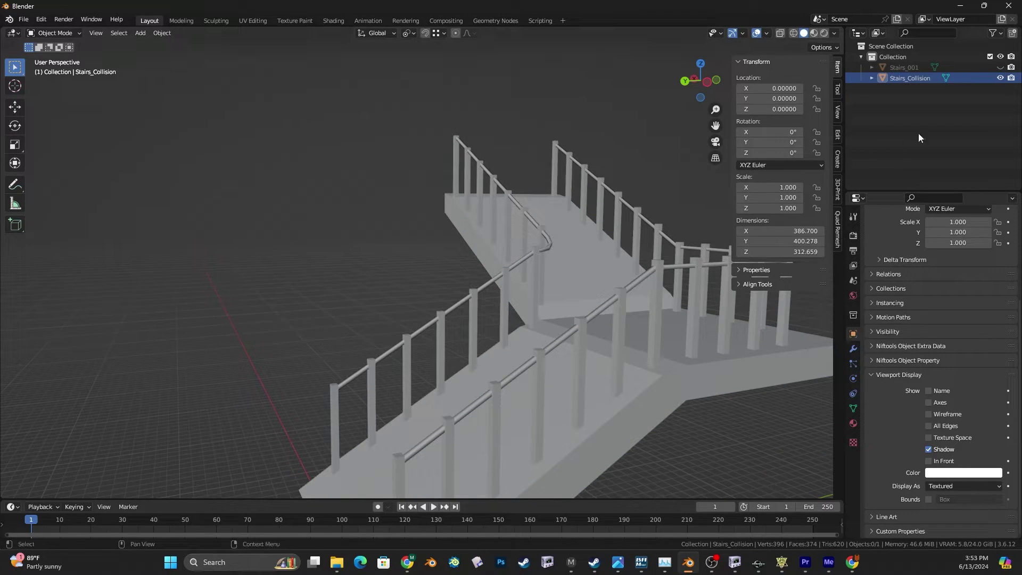
{"action": "left_click", "coordinate": [1000, 67]}
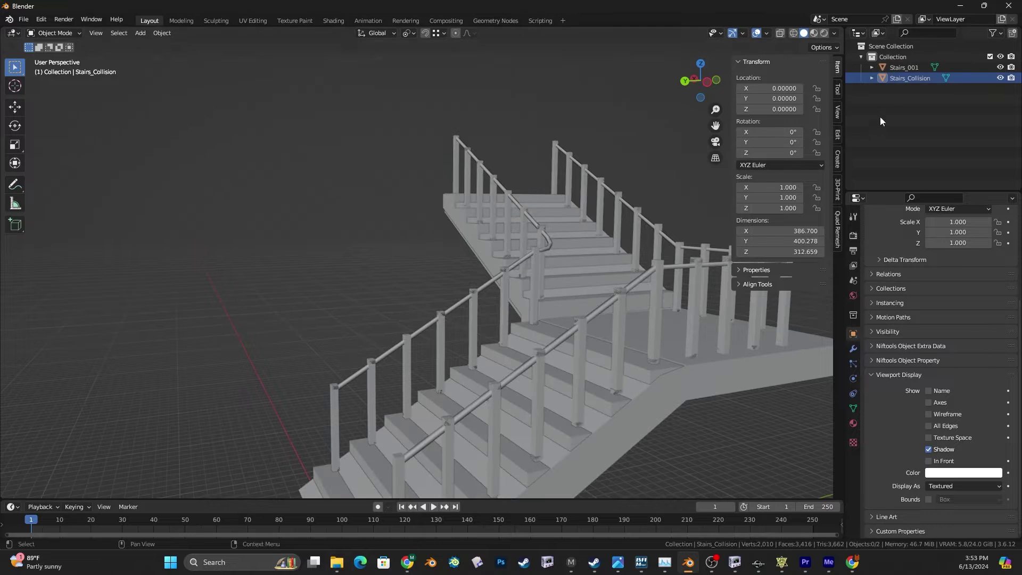
- Export Stairs_001 as a Nif file with pyNifly, naming it DD_Stairs_002.nif in the StandardStaircase Nif folder
{"action": "left_click", "coordinate": [906, 68]}
{"action": "middle_click_drag", "start_coordinate": [450, 243], "coordinate": [501, 269]}
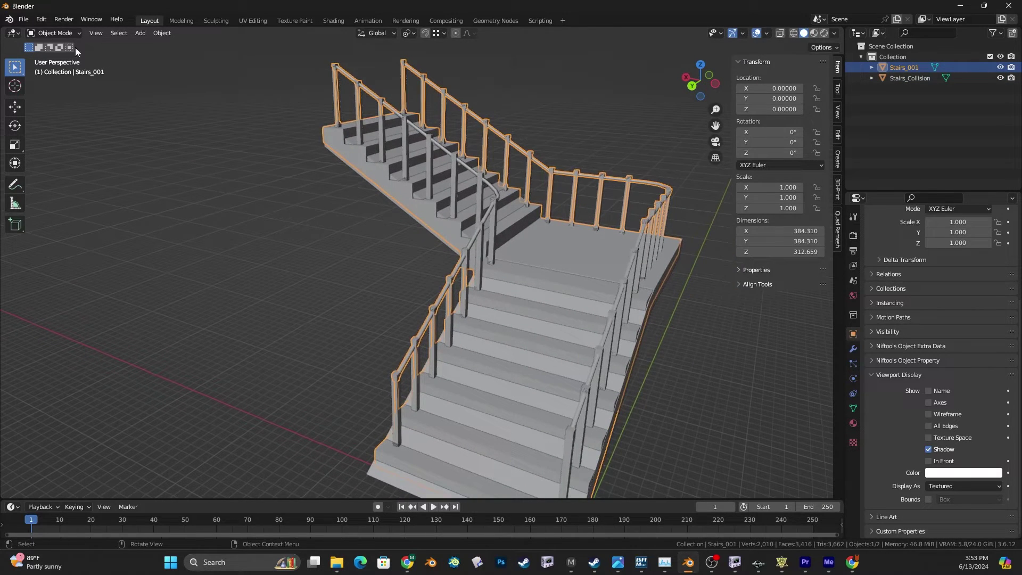
{"action": "left_click", "coordinate": [24, 19]}
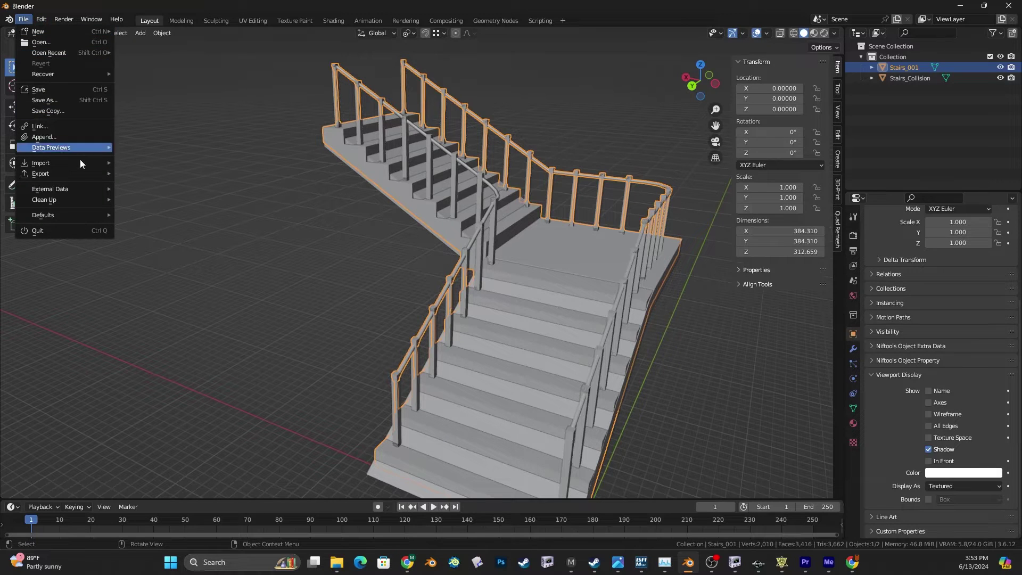
{"action": "mouse_move", "coordinate": [71, 174]}
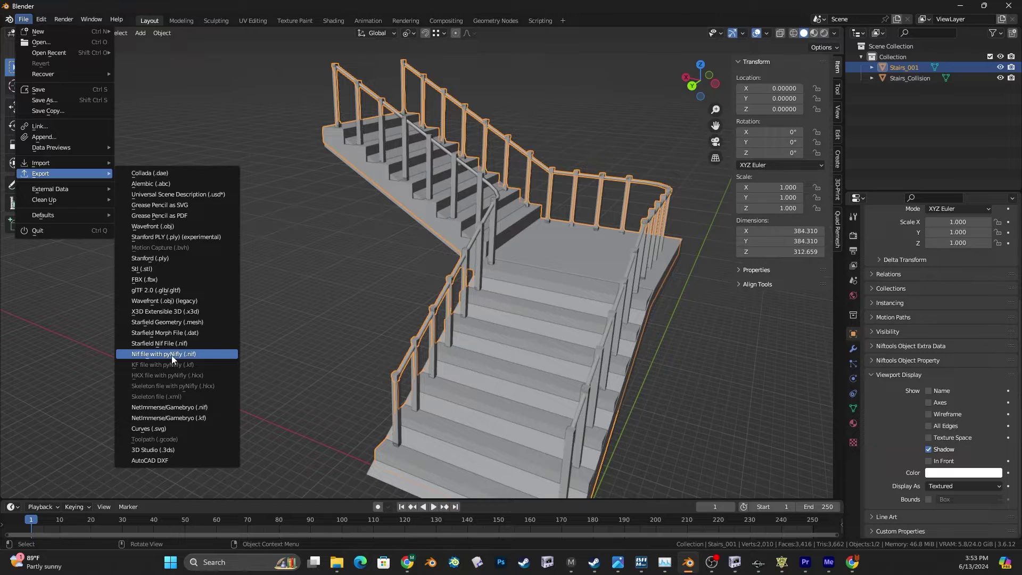
{"action": "left_click", "coordinate": [190, 354]}
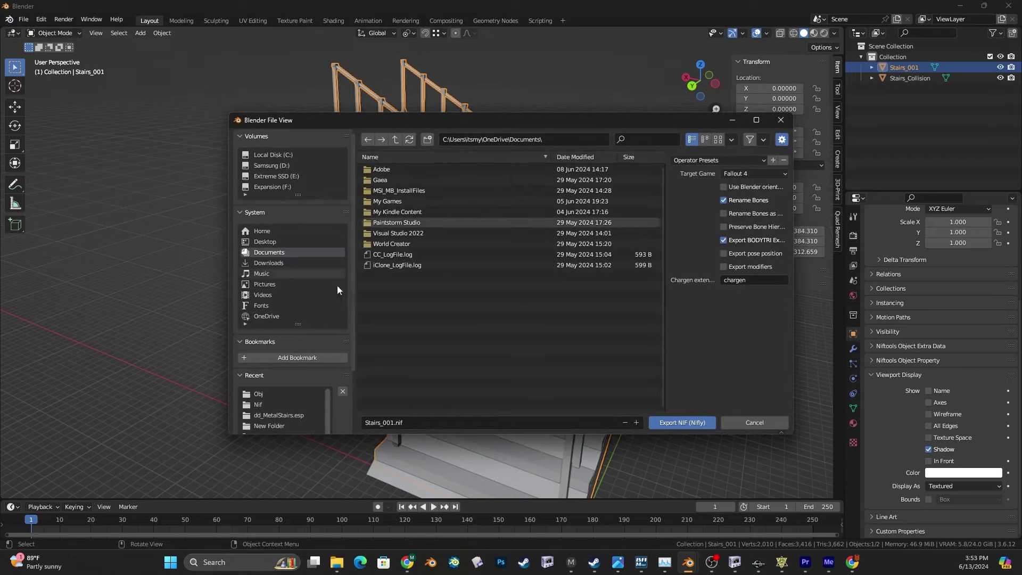
{"action": "left_click", "coordinate": [272, 405]}
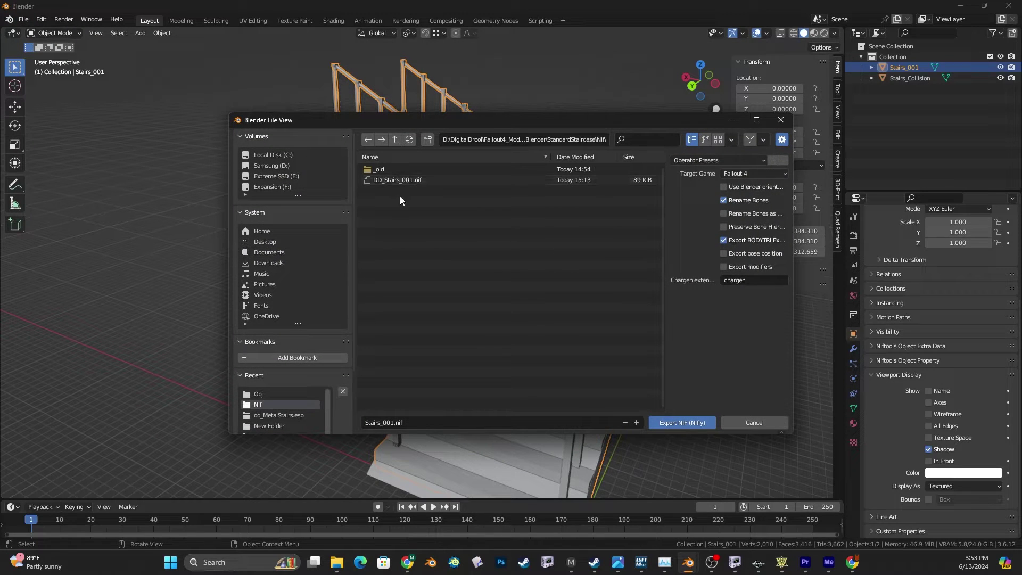
{"action": "left_click", "coordinate": [383, 180]}
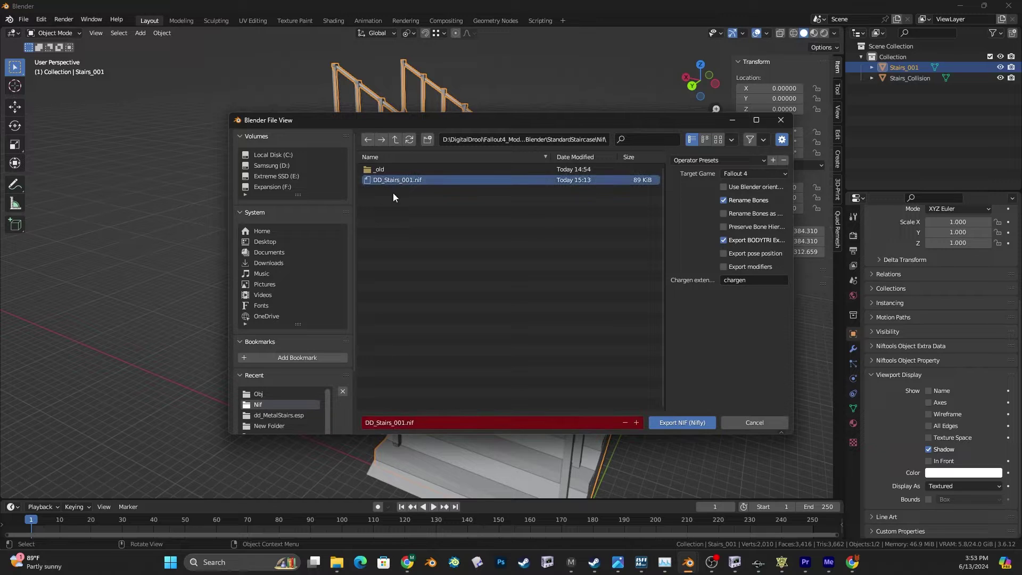
{"action": "left_click", "coordinate": [411, 423]}
{"action": "left_click", "coordinate": [401, 422]}
{"action": "type", "text": "2"}
{"action": "key", "text": "Return"}
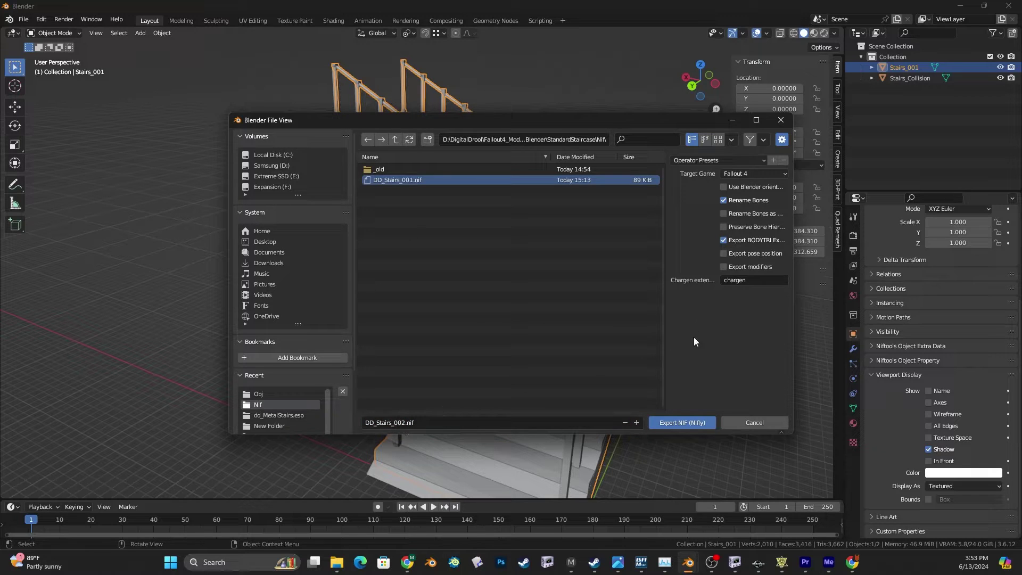
{"action": "left_click", "coordinate": [701, 423]}
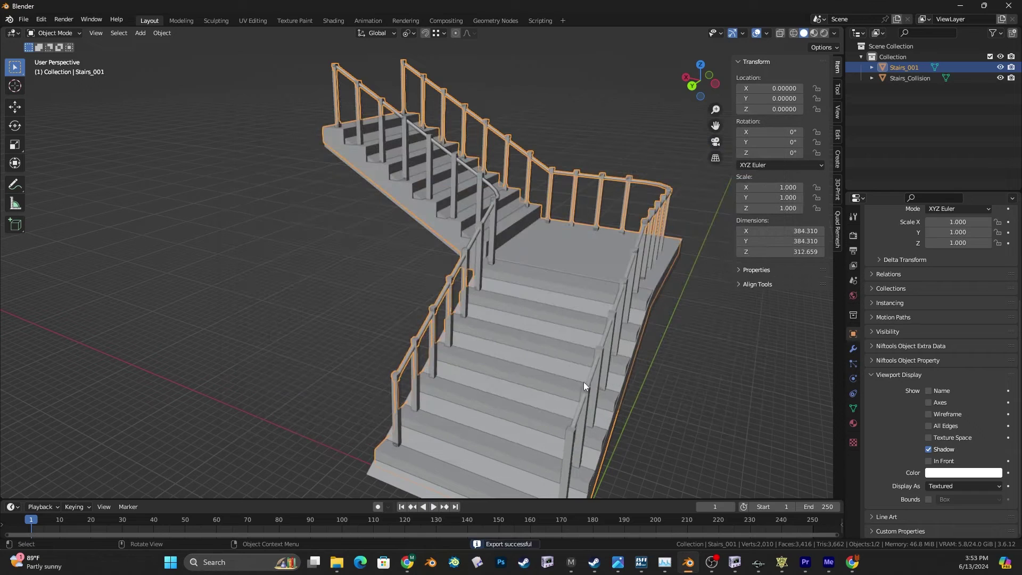
- Export only the selected Stairs_Collision mesh as Wavefront OBJ, overwriting StandardStaircaseBlenderCollision.obj in the StandardStaircase Obj folder
{"action": "left_click", "coordinate": [379, 474]}
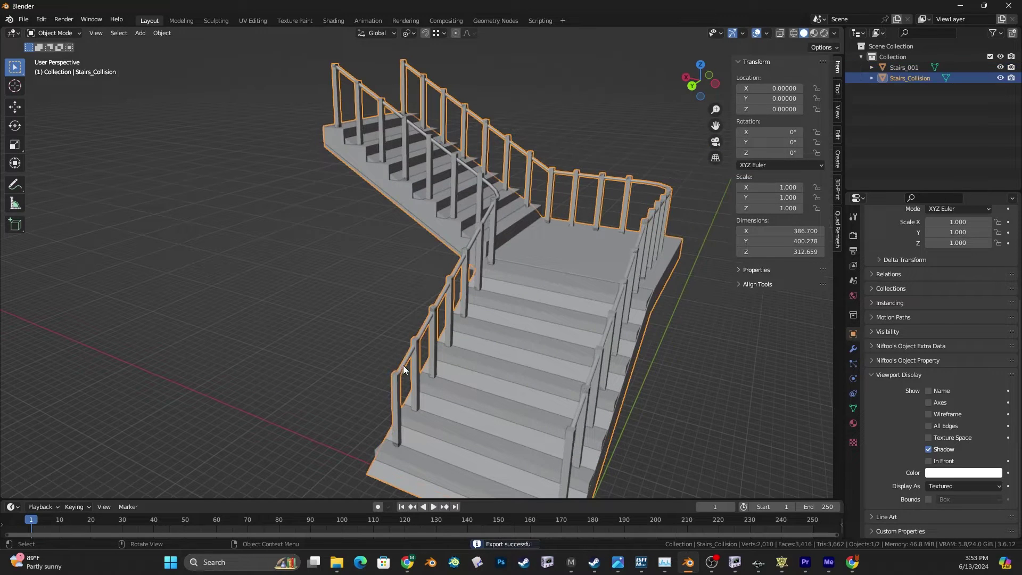
{"action": "left_click", "coordinate": [24, 19]}
{"action": "mouse_move", "coordinate": [60, 172]}
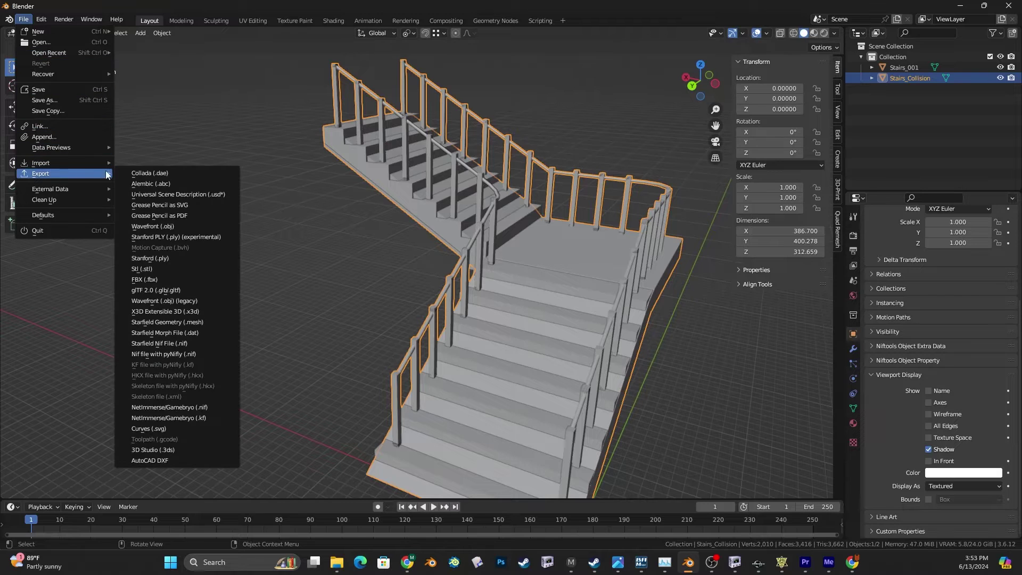
{"action": "left_click", "coordinate": [174, 228]}
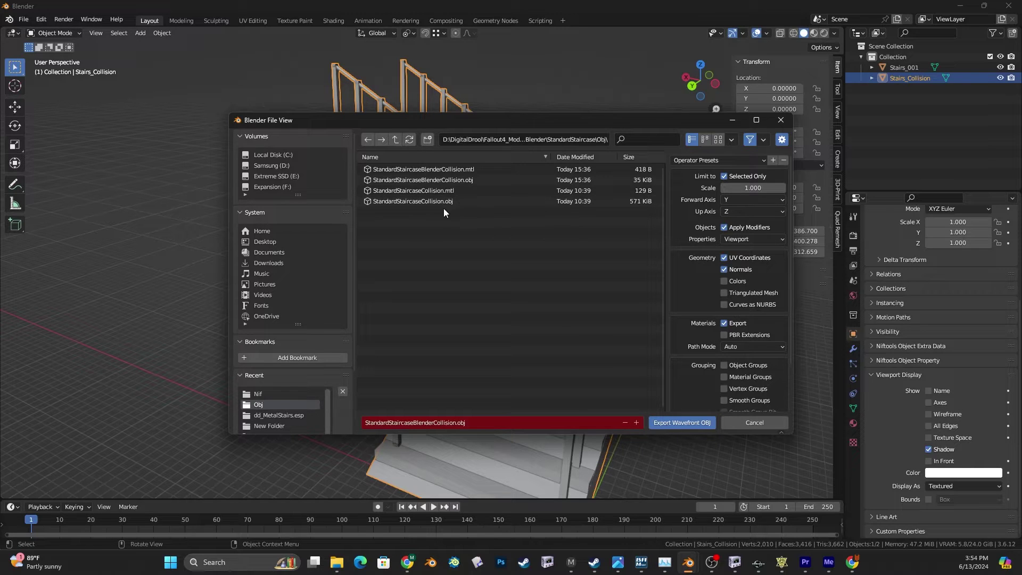
{"action": "left_click", "coordinate": [441, 180]}
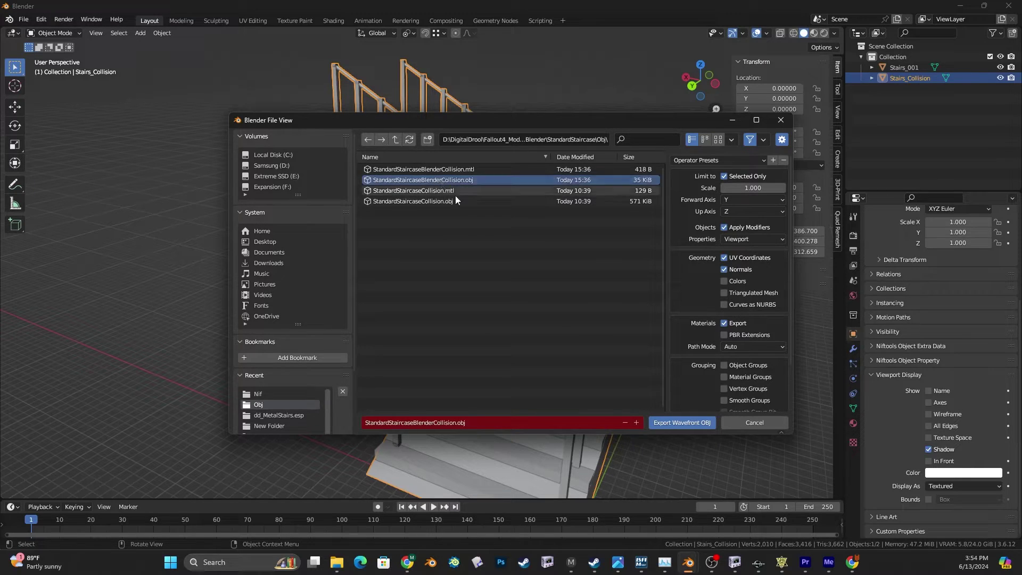
{"action": "left_click", "coordinate": [684, 421]}
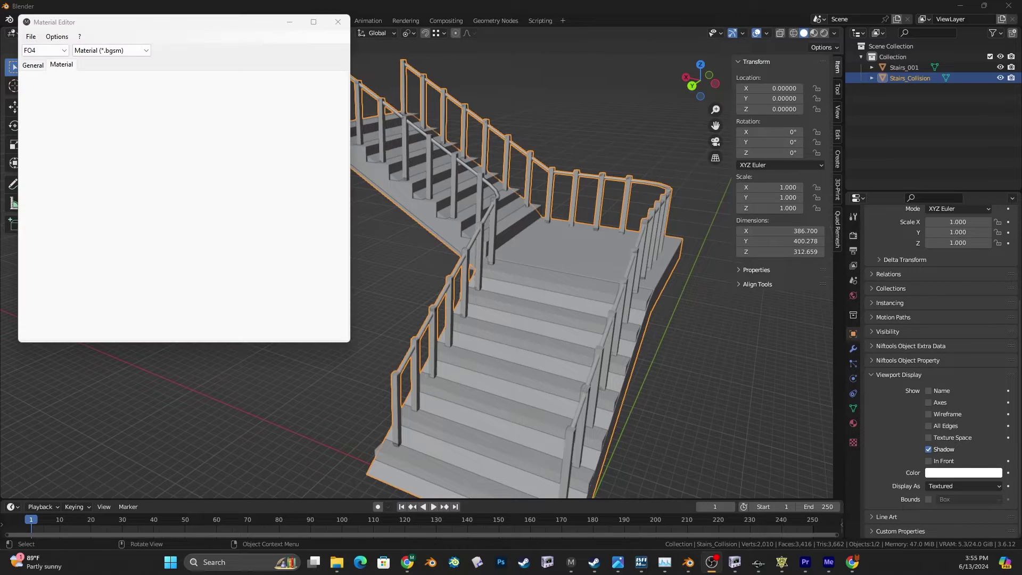
- Switch to Material Editor and create a new FO4 material of type bgsm
{"action": "left_click_drag", "start_coordinate": [81, 25], "coordinate": [382, 60]}
{"action": "left_click", "coordinate": [331, 70]}
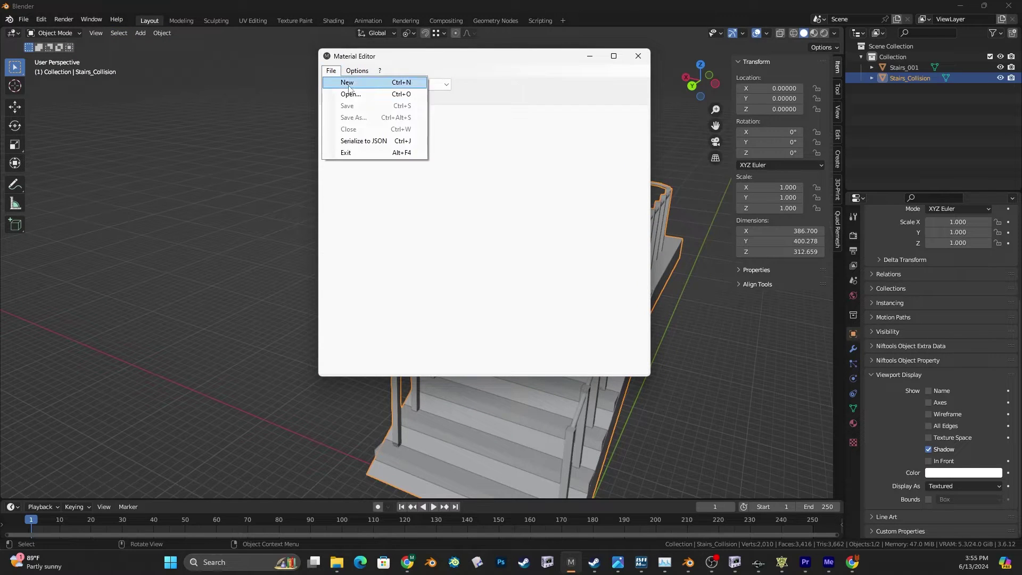
{"action": "left_click", "coordinate": [349, 87]}
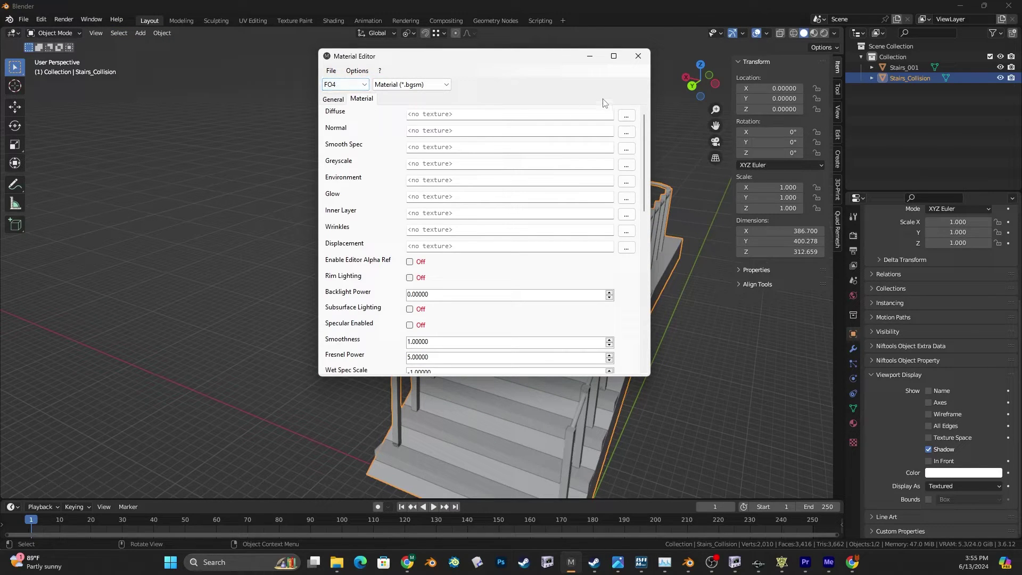
- Assign ColorGrid_d.dds from Fallout 4's Data\textures folder as the material's Diffuse texture
{"action": "left_click", "coordinate": [626, 115]}
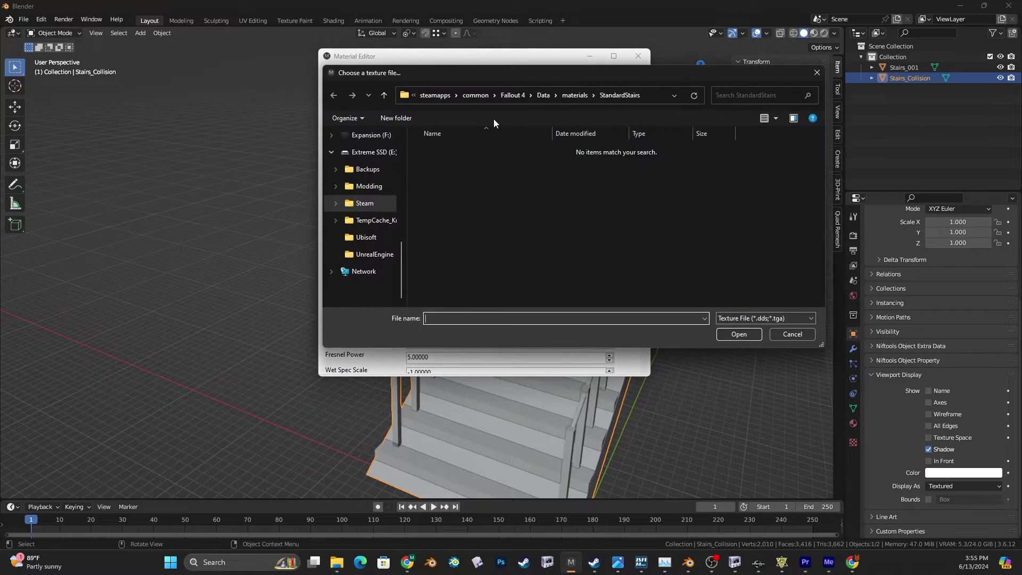
{"action": "left_click", "coordinate": [543, 98]}
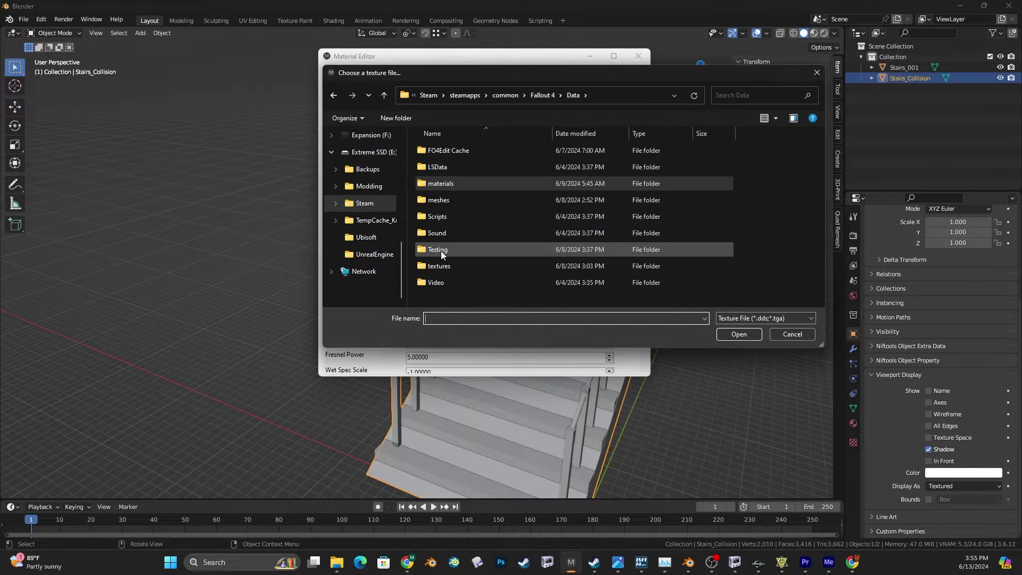
{"action": "double_click", "coordinate": [445, 264]}
{"action": "left_click", "coordinate": [493, 167]}
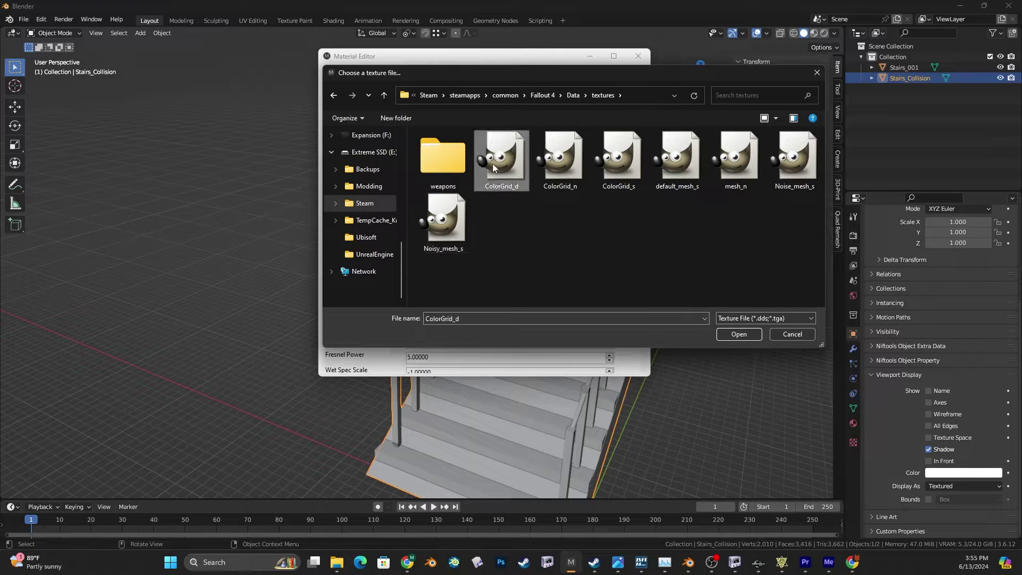
{"action": "left_click", "coordinate": [724, 334]}
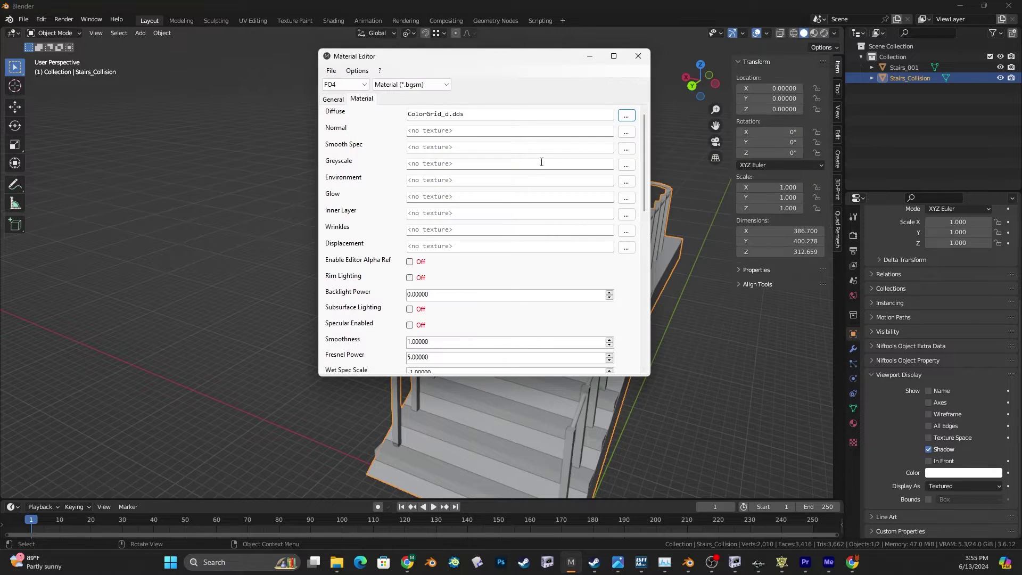
- Assign mesh_n.dds from the textures folder as the material's Normal texture
{"action": "left_click", "coordinate": [625, 133]}
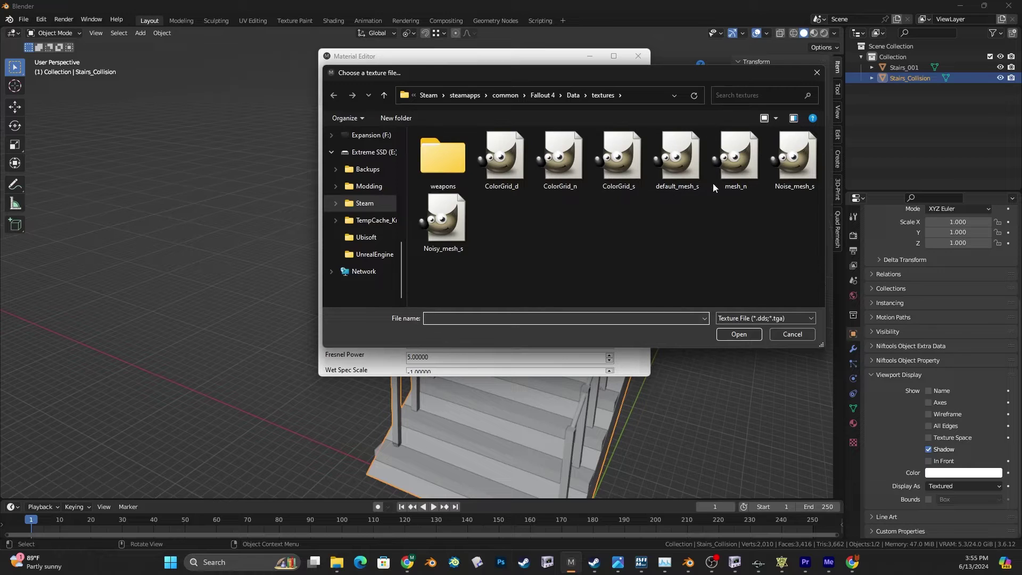
{"action": "left_click", "coordinate": [752, 166]}
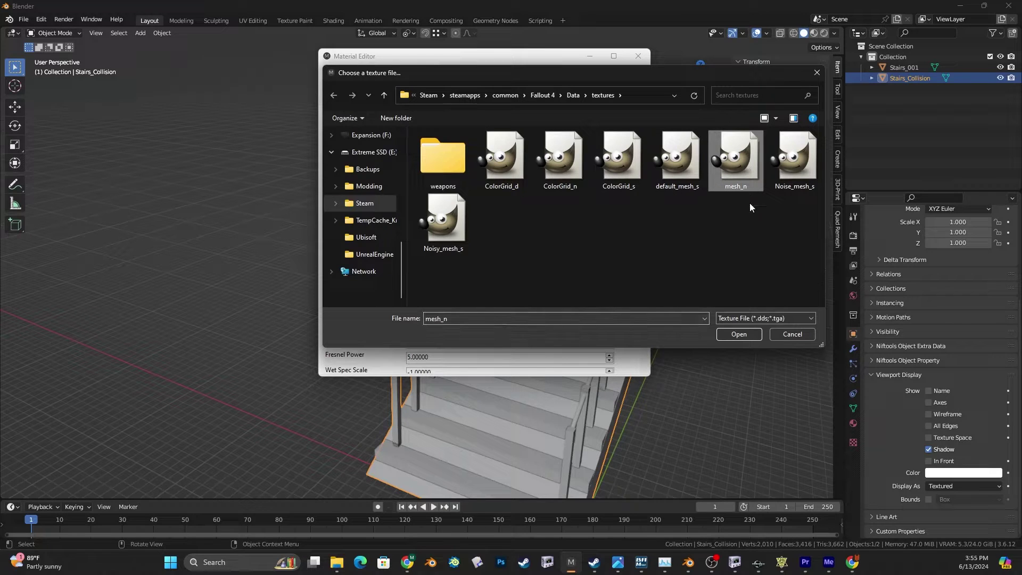
{"action": "left_click", "coordinate": [739, 334]}
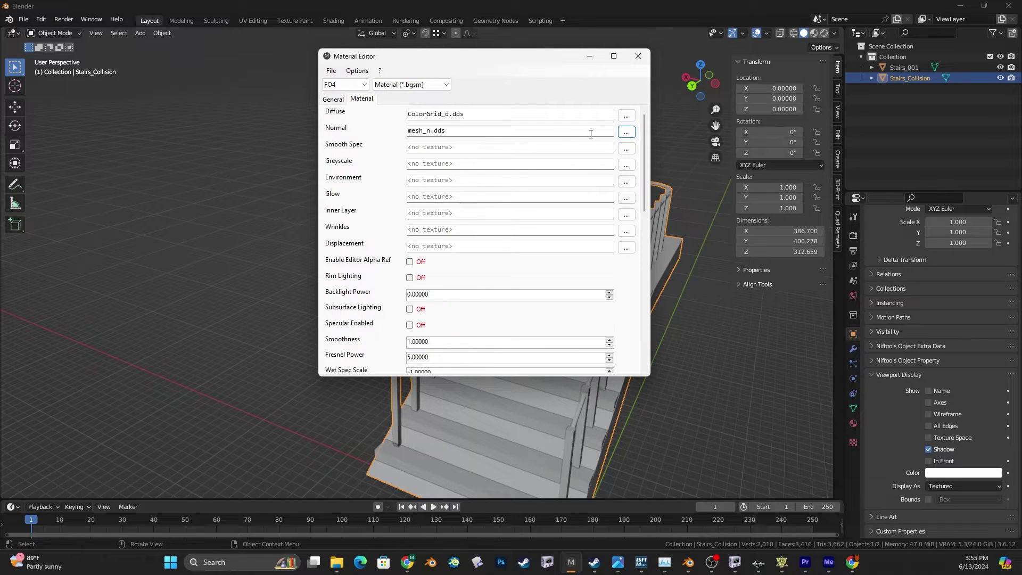
- Assign default_mesh_s.dds from the textures folder as the material's Smooth Spec texture
{"action": "left_click", "coordinate": [627, 149]}
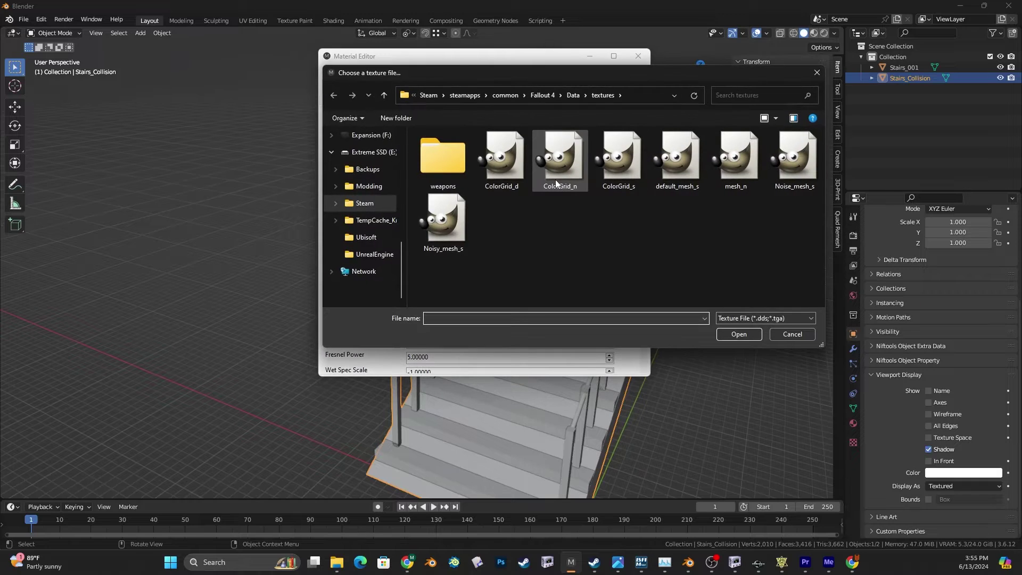
{"action": "left_click", "coordinate": [676, 162]}
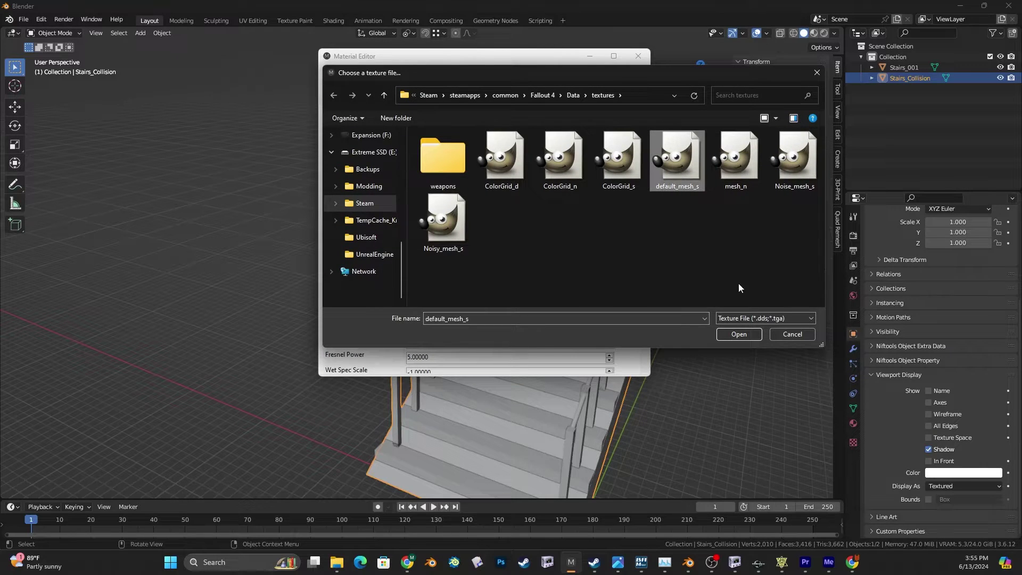
{"action": "left_click", "coordinate": [756, 338]}
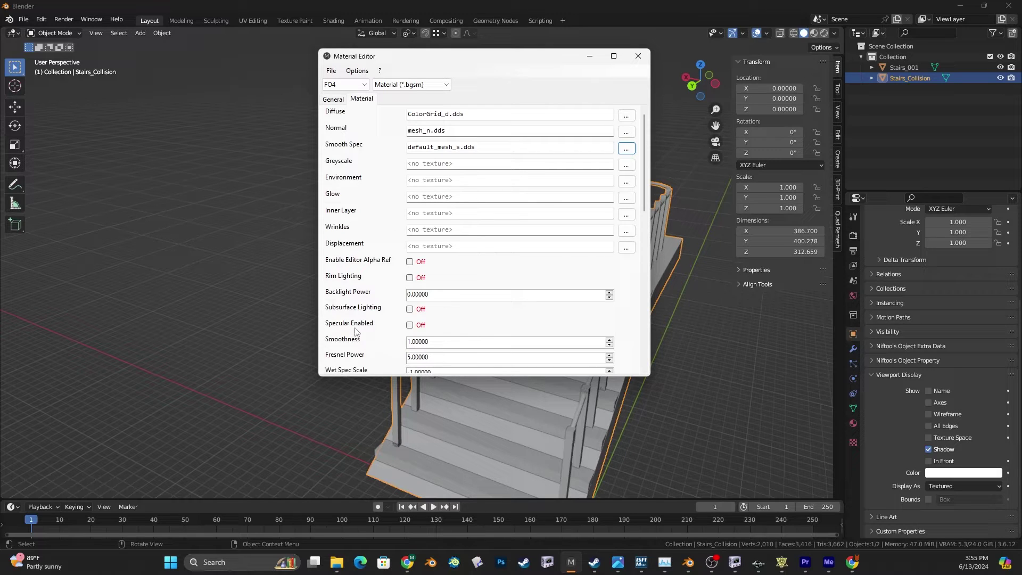
- Turn on Specular Enabled and Cast Shadows for the material
{"action": "left_click", "coordinate": [409, 325]}
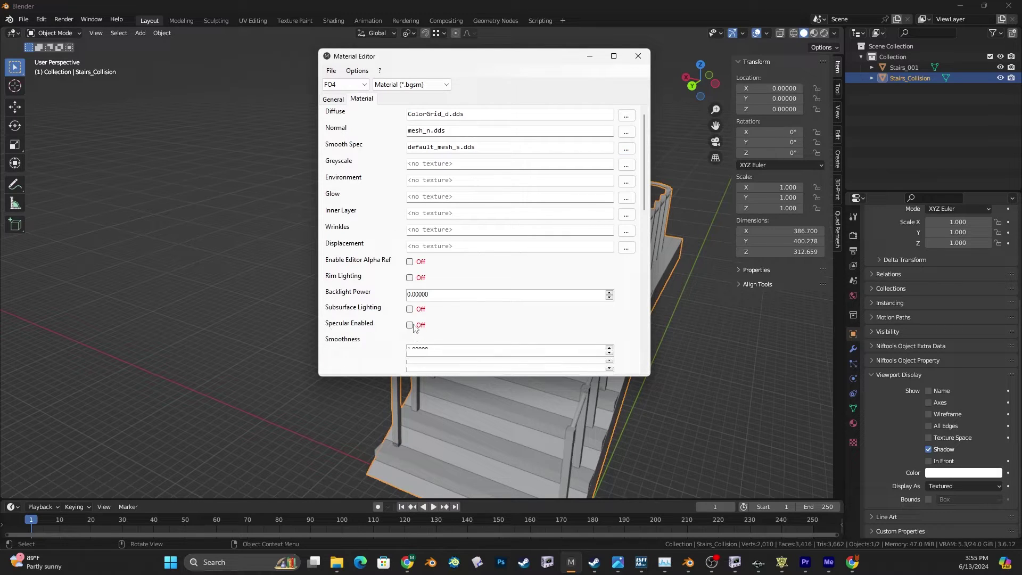
{"action": "left_click_drag", "start_coordinate": [642, 155], "coordinate": [645, 278]}
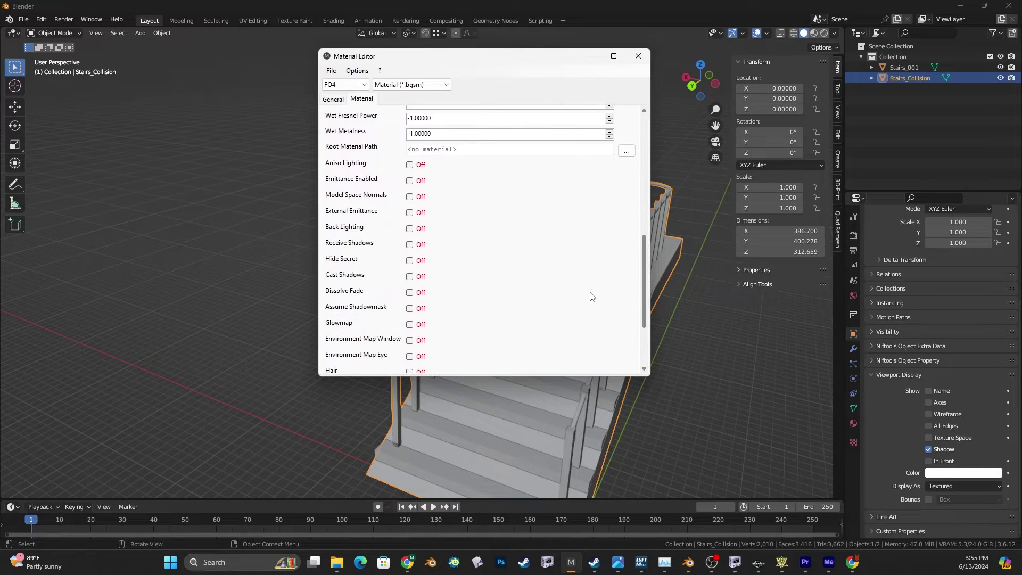
{"action": "left_click", "coordinate": [411, 277]}
{"action": "left_click_drag", "start_coordinate": [641, 275], "coordinate": [631, 140]}
- Save the material over DD_Stairs_001.bgsm in Fallout 4's Data\materials\StandardStairs folder and close Material Editor
{"action": "left_click", "coordinate": [332, 71]}
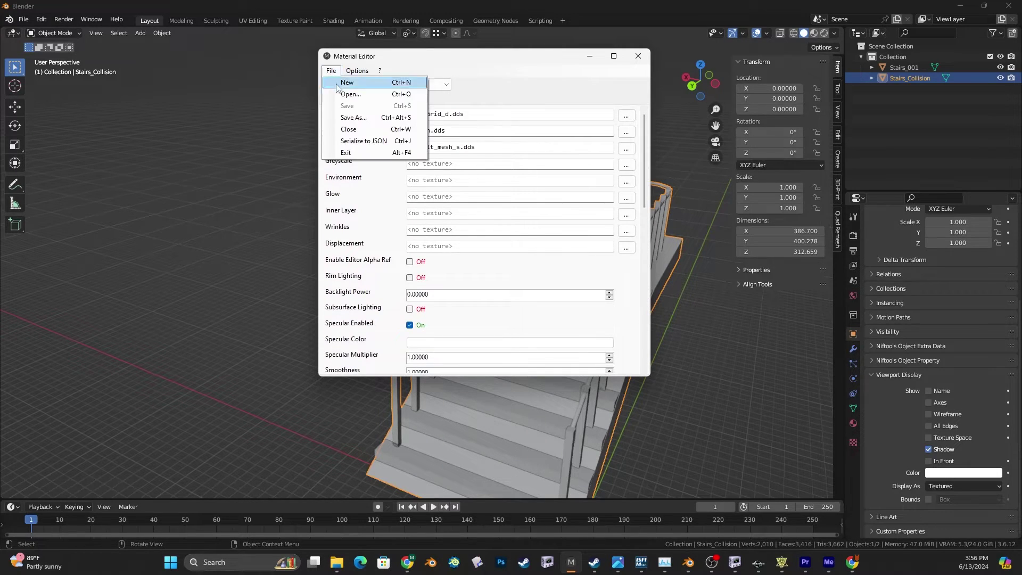
{"action": "left_click", "coordinate": [354, 117]}
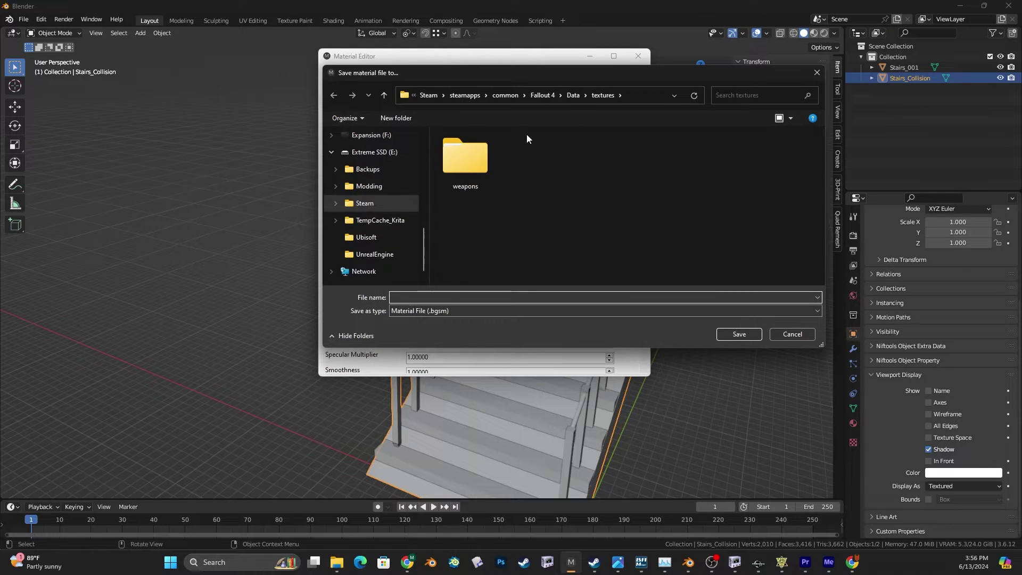
{"action": "left_click", "coordinate": [573, 96]}
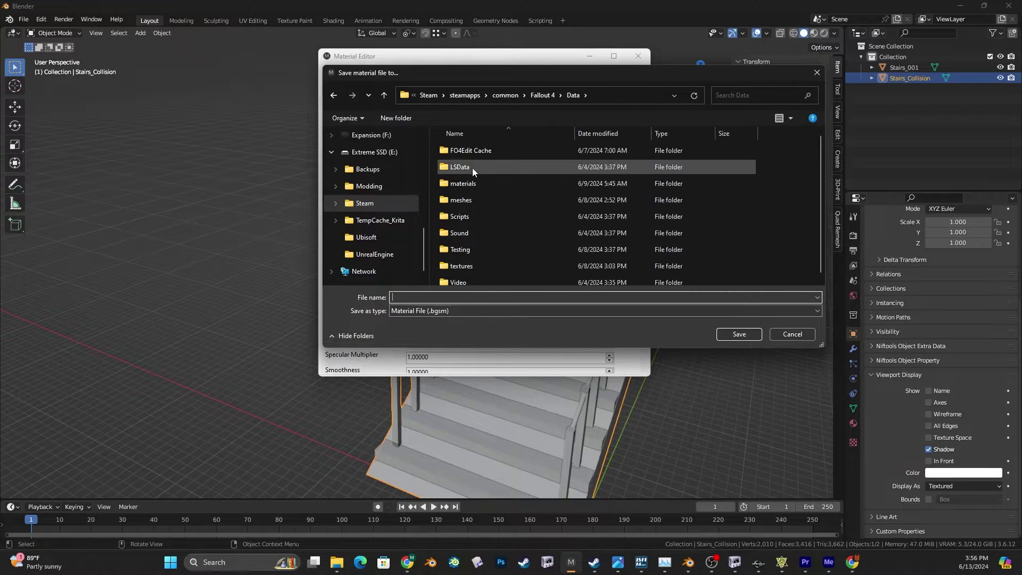
{"action": "double_click", "coordinate": [450, 187]}
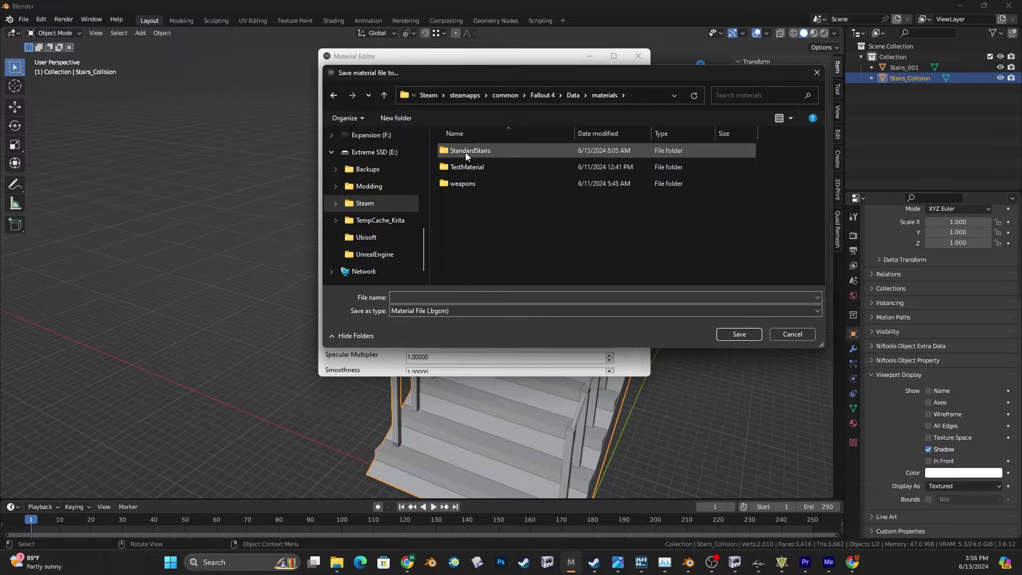
{"action": "double_click", "coordinate": [465, 151]}
{"action": "left_click", "coordinate": [462, 152]}
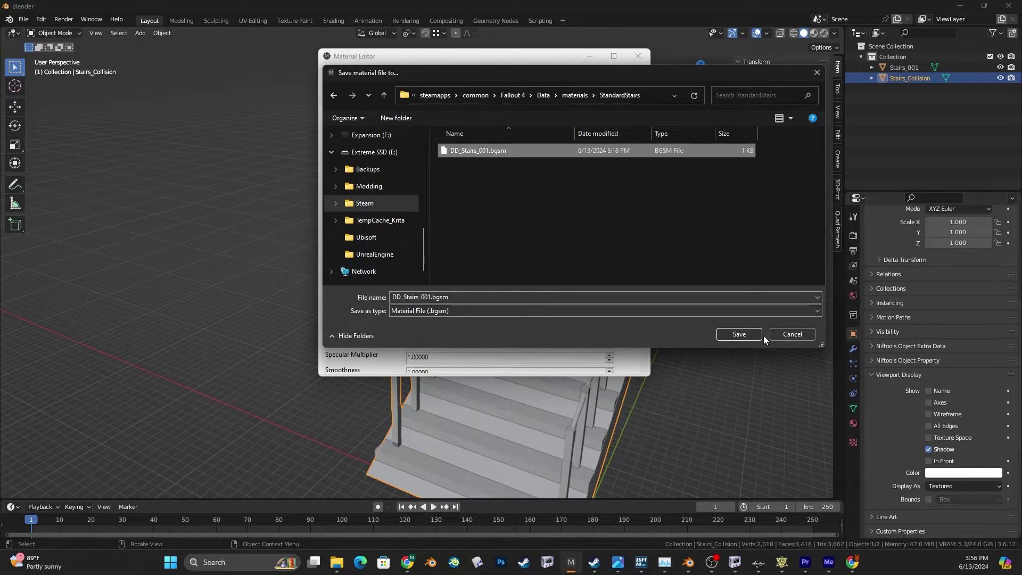
{"action": "left_click", "coordinate": [739, 334]}
{"action": "left_click", "coordinate": [535, 281]}
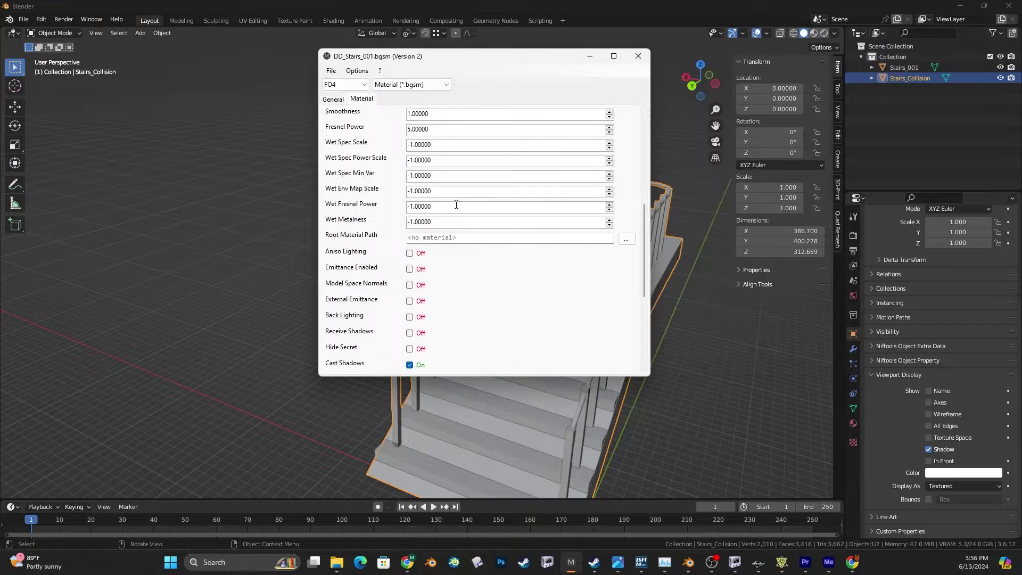
{"action": "left_click", "coordinate": [637, 56]}
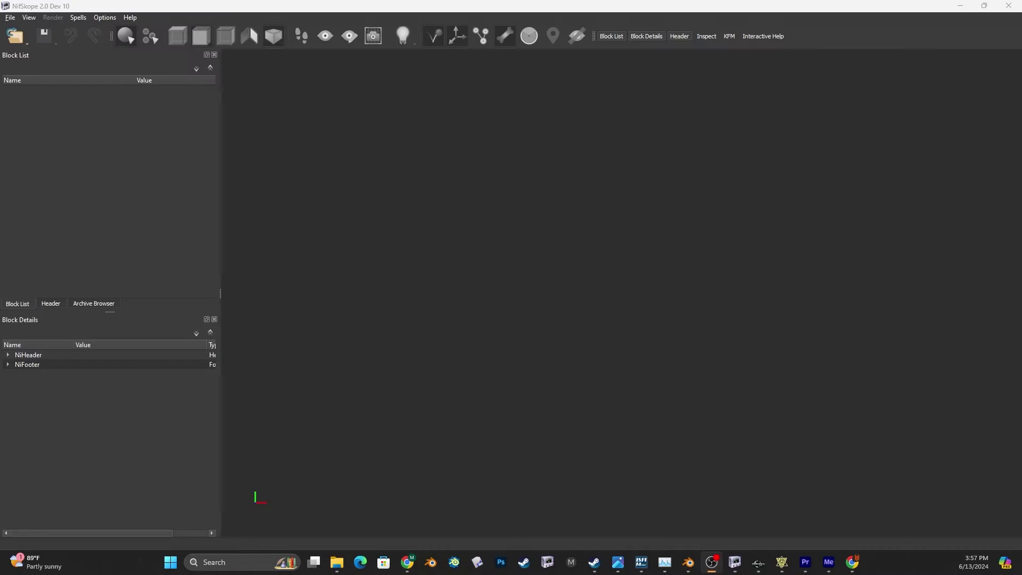
- In NifSkope, open DD_Stairs_002.nif from the Fallout4_Modding\Source\Blender\StandardStaircase\Nif folder
{"action": "left_click", "coordinate": [15, 36]}
{"action": "left_click", "coordinate": [35, 55]}
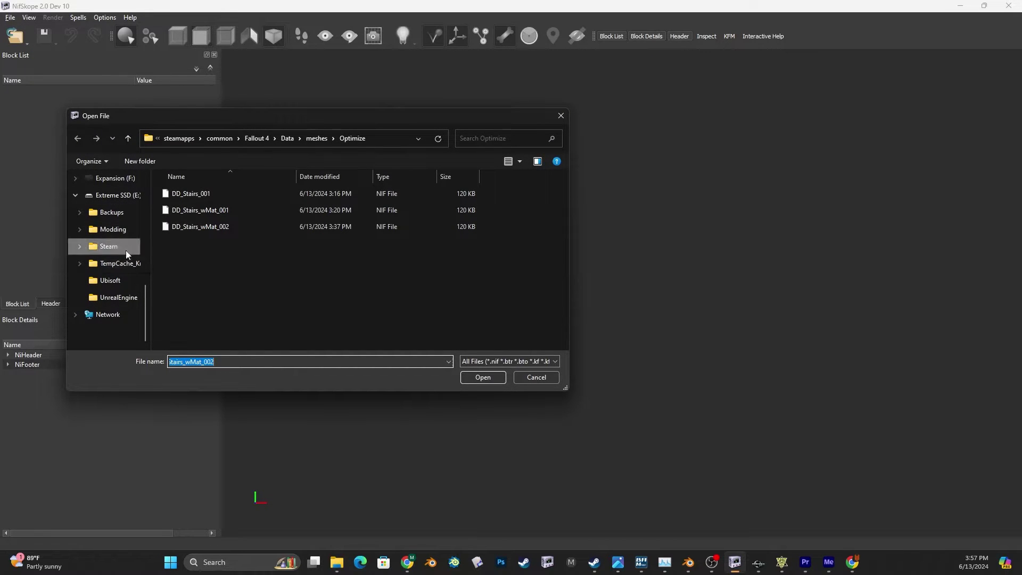
{"action": "scroll", "coordinate": [117, 239], "scroll_direction": "up", "scroll_amount": 5}
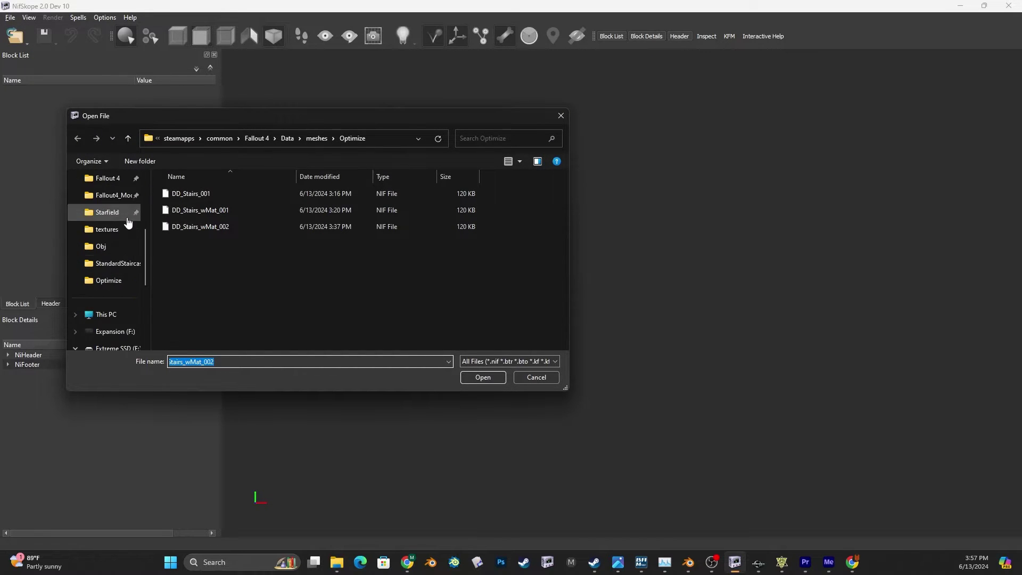
{"action": "left_click", "coordinate": [113, 195]}
{"action": "double_click", "coordinate": [179, 344]}
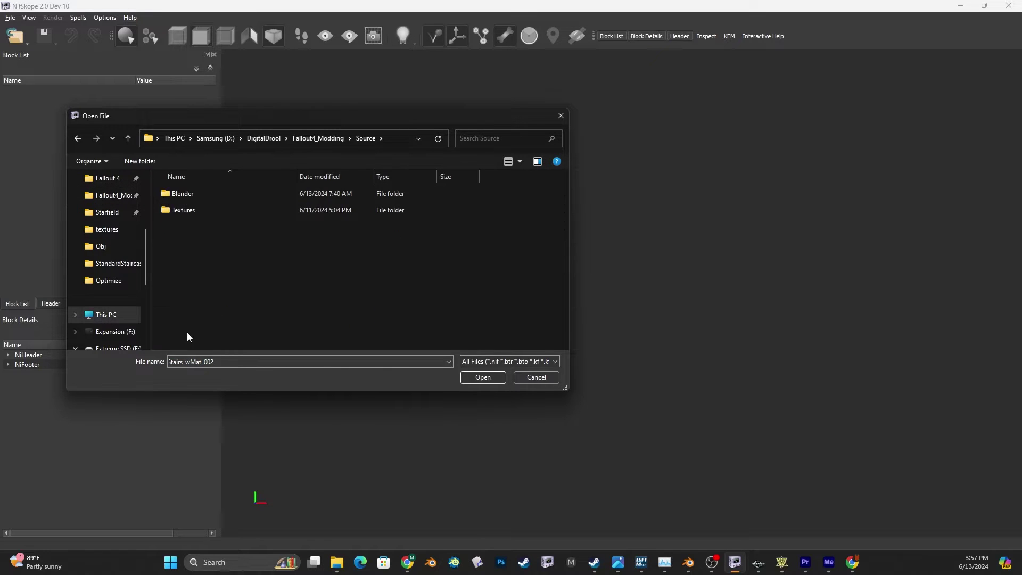
{"action": "double_click", "coordinate": [179, 196]}
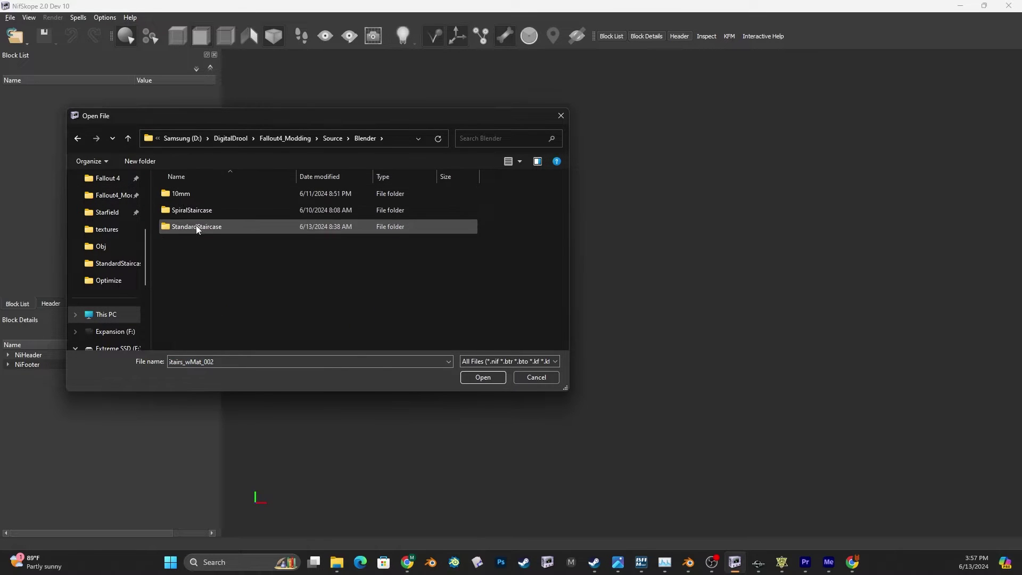
{"action": "double_click", "coordinate": [197, 226]}
{"action": "double_click", "coordinate": [177, 194]}
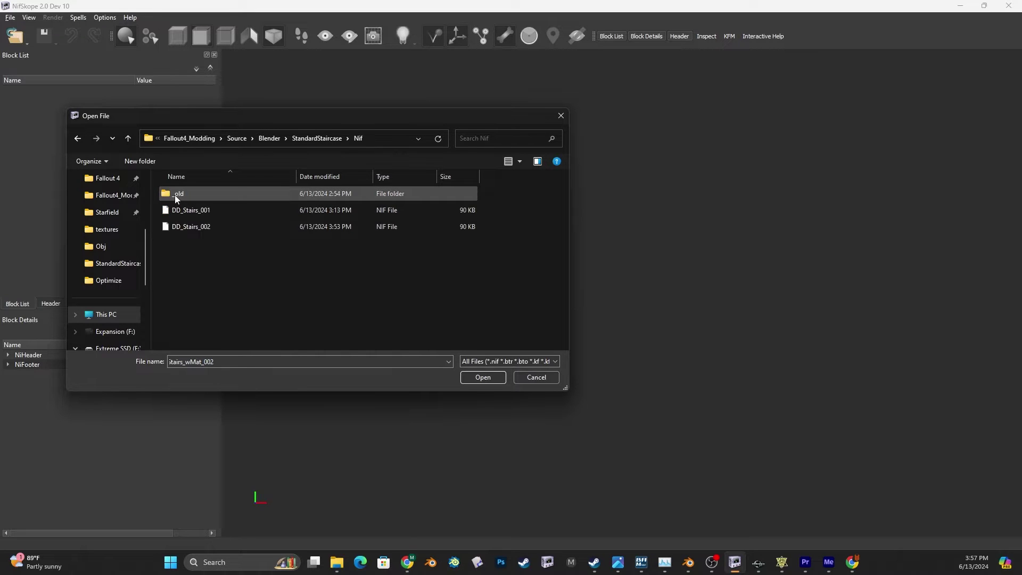
{"action": "left_click", "coordinate": [201, 227]}
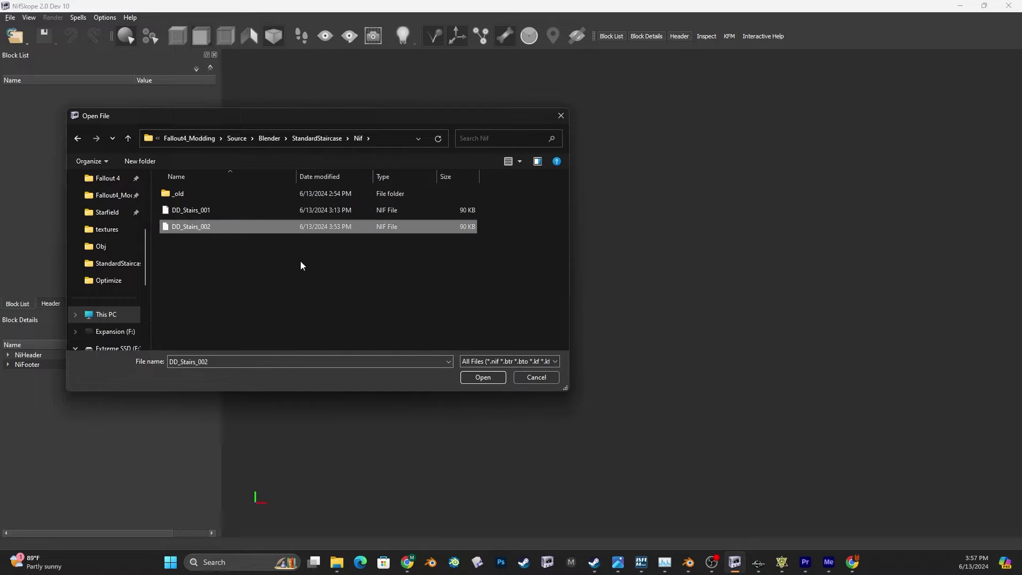
{"action": "left_click", "coordinate": [477, 376]}
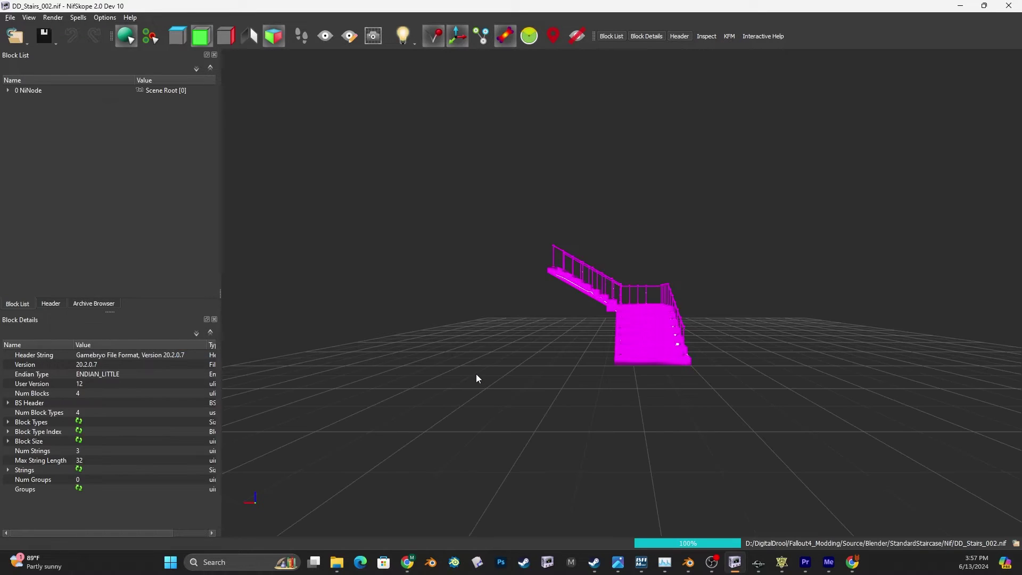
- Assign ColorGrid_d.dds to the first texture slot in the BSShaderTextureSet of the Stairs_001 shape
{"action": "left_click", "coordinate": [604, 308]}
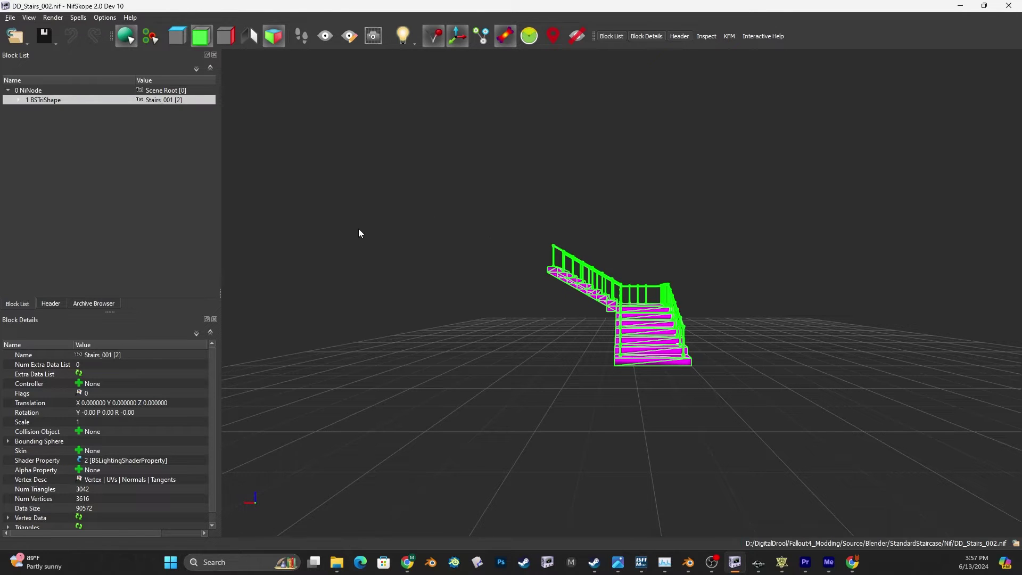
{"action": "left_click", "coordinate": [20, 100]}
{"action": "left_click", "coordinate": [29, 108]}
{"action": "left_click", "coordinate": [84, 122]}
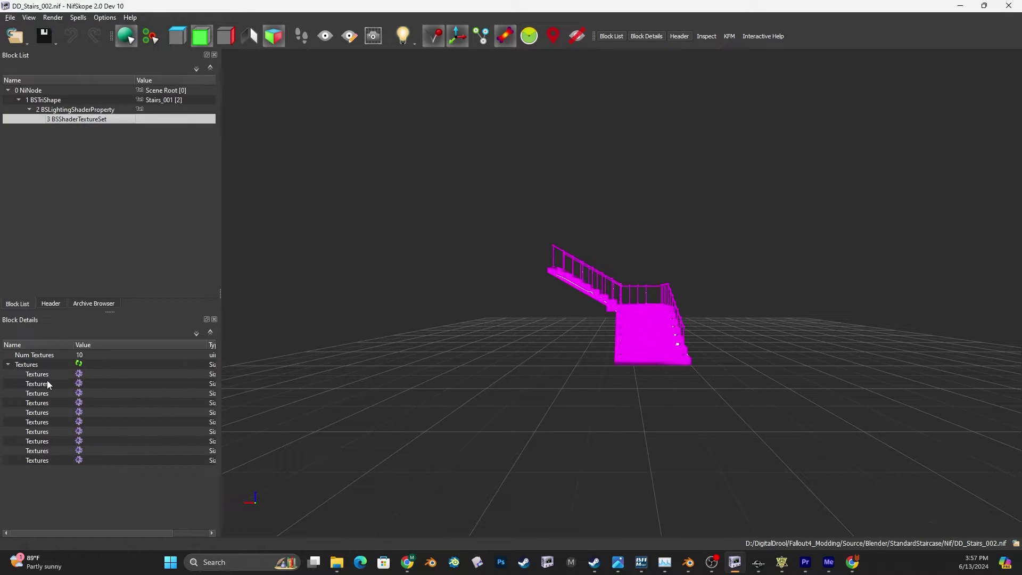
{"action": "double_click", "coordinate": [79, 377]}
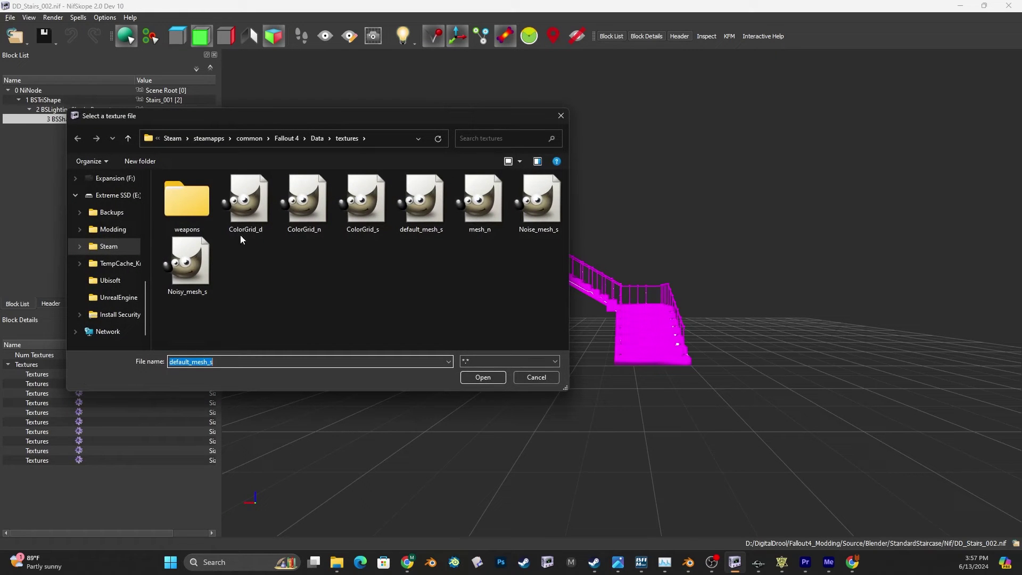
{"action": "left_click", "coordinate": [243, 230]}
{"action": "left_click", "coordinate": [479, 377]}
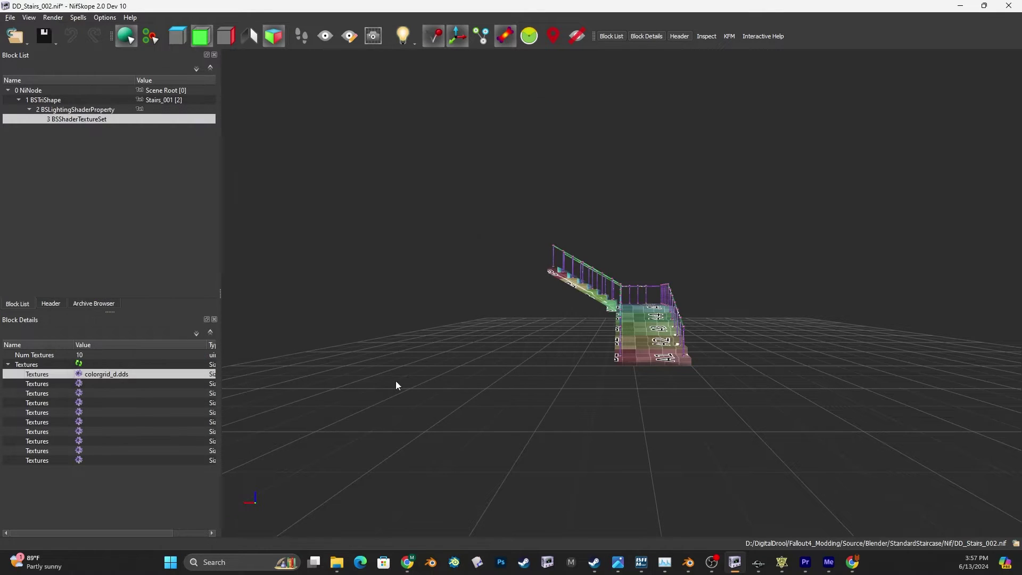
- Assign mesh_n.dds to the second texture slot of the BSShaderTextureSet
{"action": "double_click", "coordinate": [80, 385]}
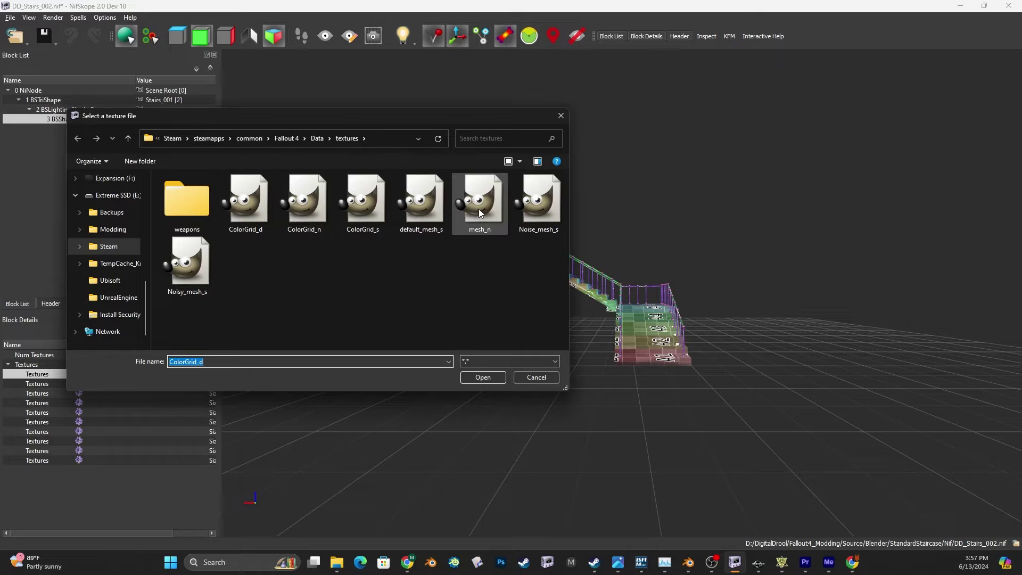
{"action": "left_click", "coordinate": [478, 208]}
{"action": "left_click", "coordinate": [483, 378]}
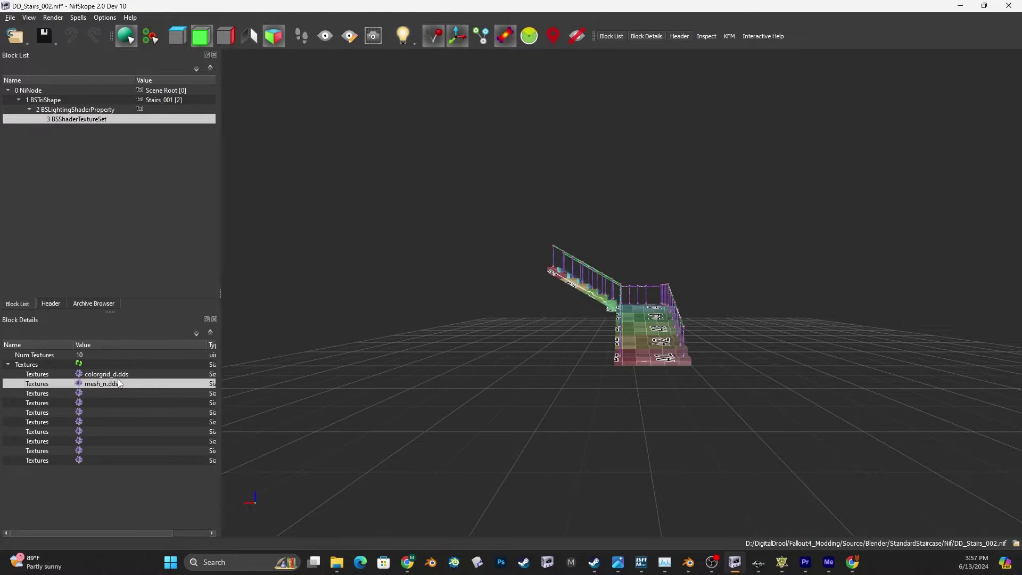
- Assign default_mesh_s.dds to the third texture slot of the BSShaderTextureSet
{"action": "double_click", "coordinate": [81, 384]}
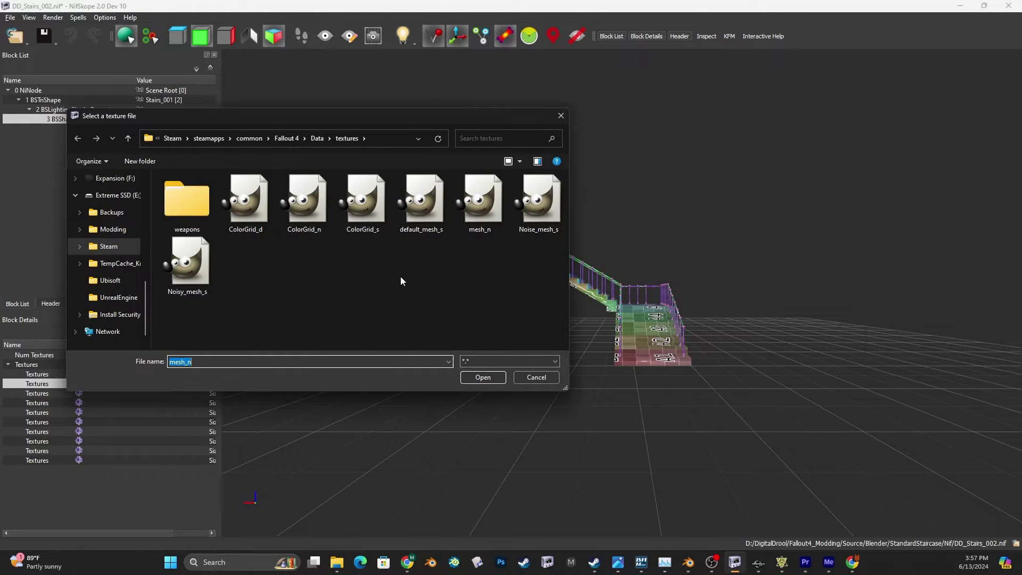
{"action": "left_click", "coordinate": [430, 215]}
{"action": "left_click", "coordinate": [489, 379]}
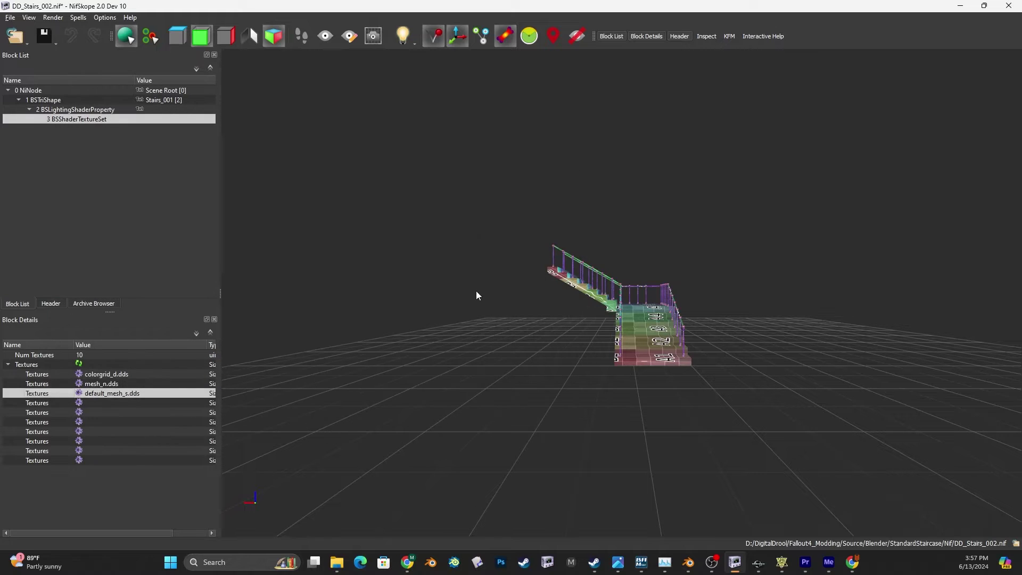
- Insert a Bethesda BSXFlags block into the stairs nif from the root NiNode
{"action": "left_click", "coordinate": [33, 92]}
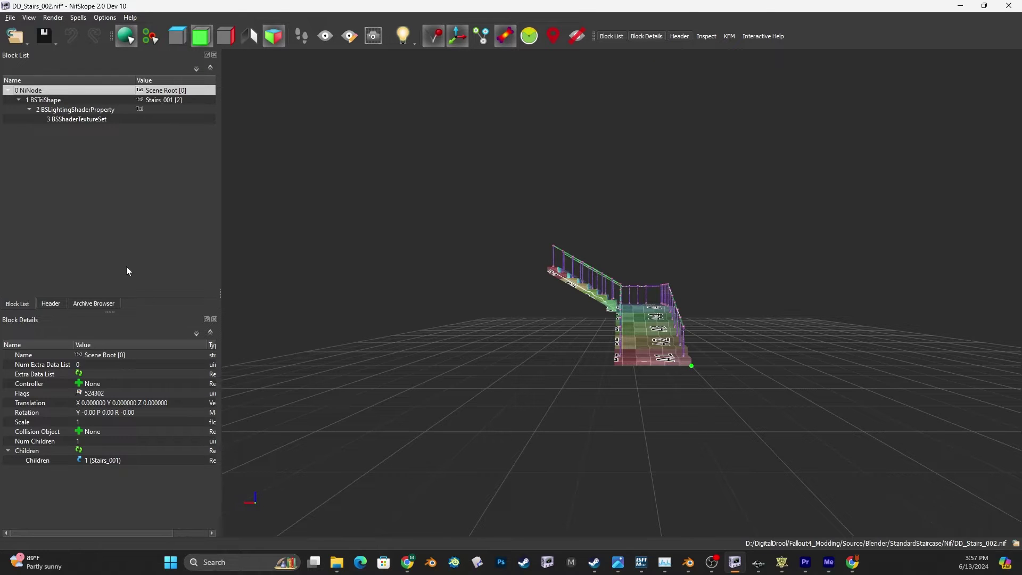
{"action": "right_click", "coordinate": [38, 91]}
{"action": "mouse_move", "coordinate": [82, 87]}
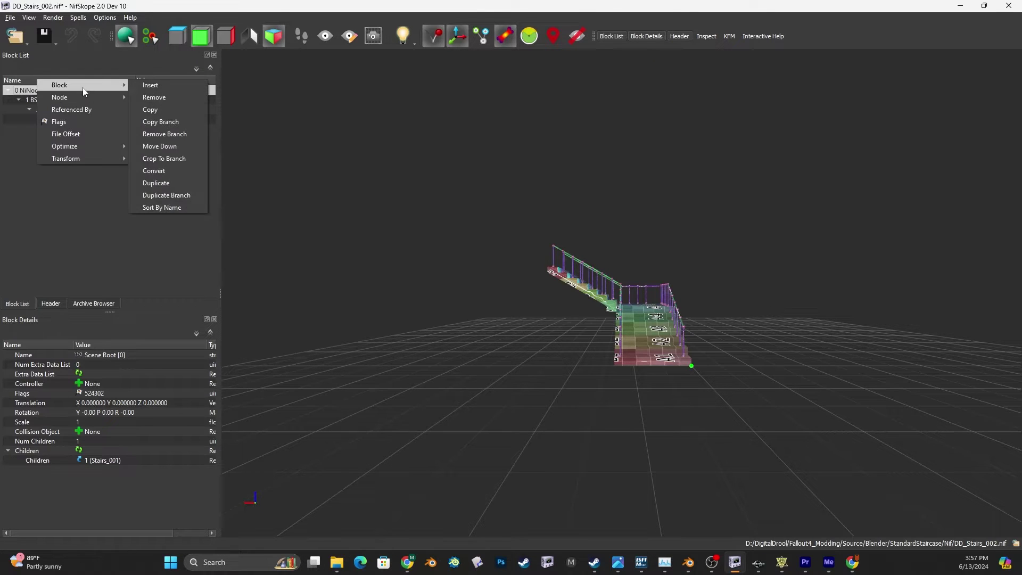
{"action": "left_click", "coordinate": [168, 85]}
{"action": "mouse_move", "coordinate": [228, 157]}
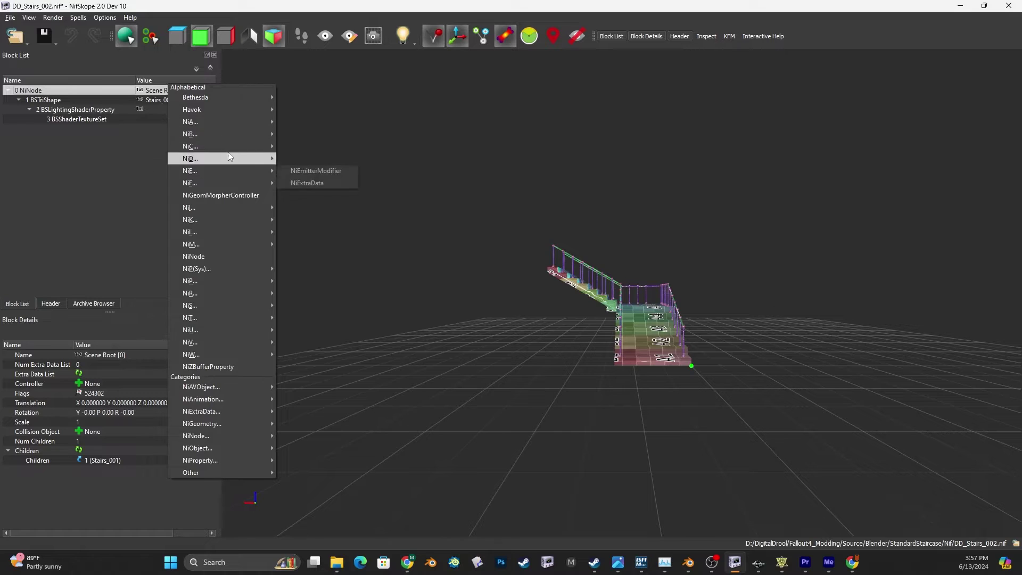
{"action": "mouse_move", "coordinate": [214, 99]}
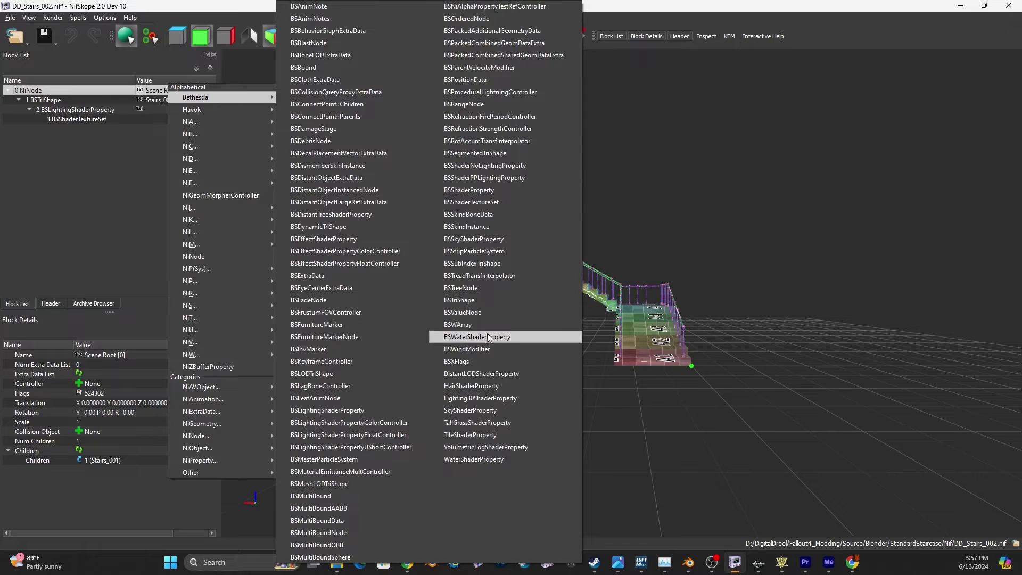
{"action": "left_click", "coordinate": [461, 362]}
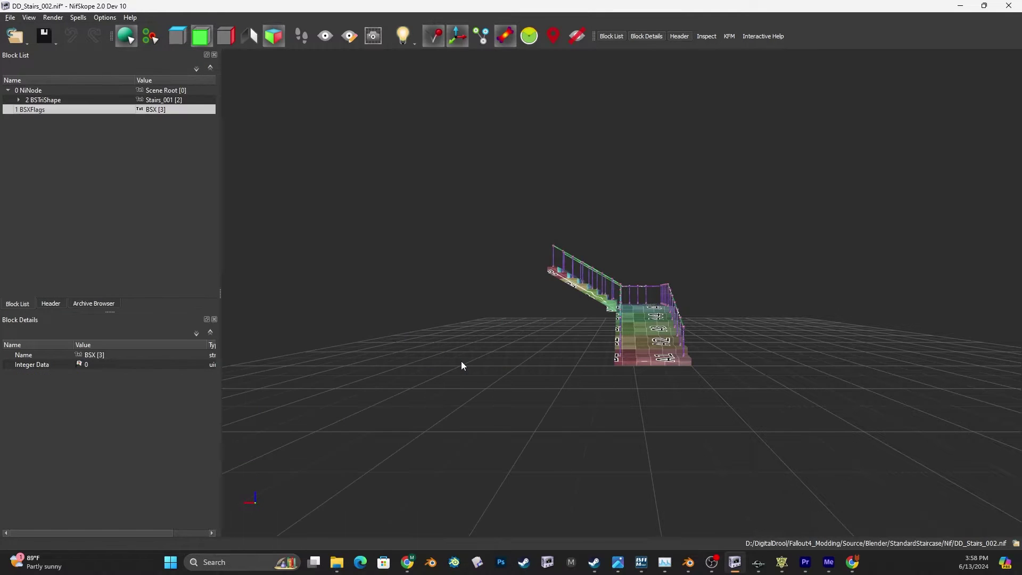
- Set the BSXFlags block's Integer Data to Havok (2) and Articulated (128)
{"action": "double_click", "coordinate": [80, 365]}
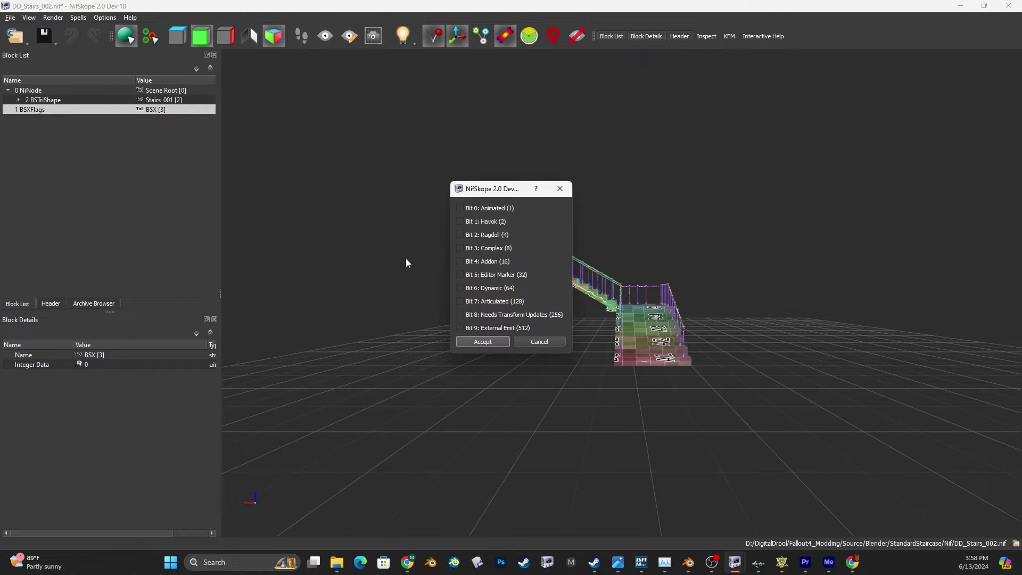
{"action": "left_click", "coordinate": [461, 222]}
{"action": "left_click", "coordinate": [491, 341]}
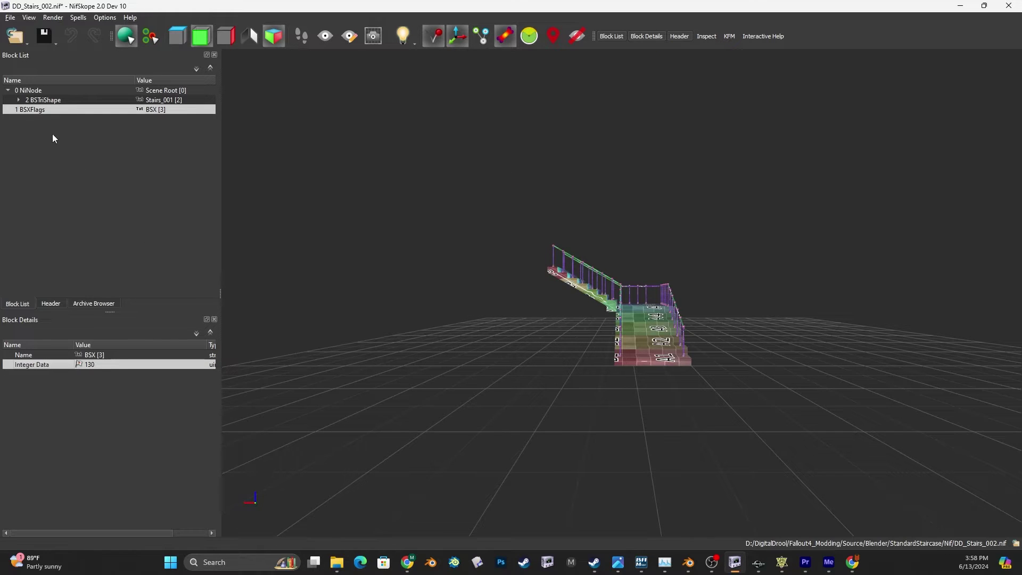
- Rename the root NiNode from the scene root name to DD_Stairs
{"action": "left_click", "coordinate": [30, 91]}
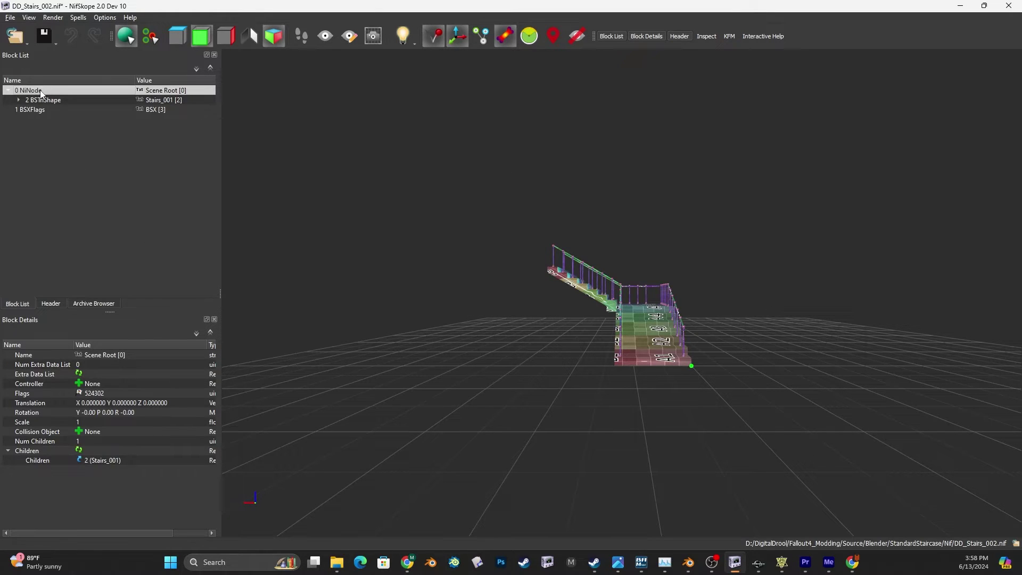
{"action": "left_click", "coordinate": [80, 355]}
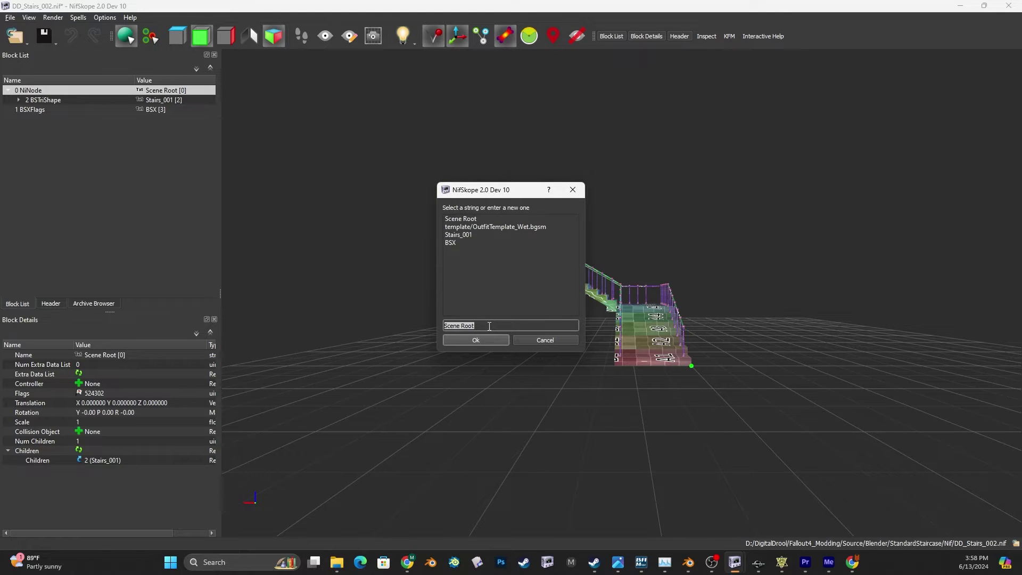
{"action": "type", "text": "DD_Stairs"}
{"action": "key", "text": "Return"}
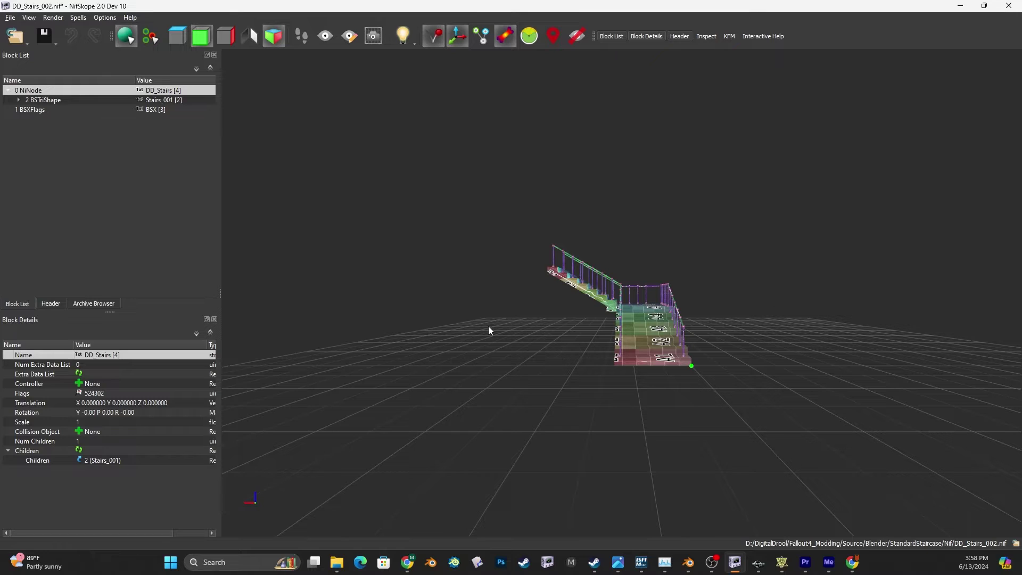
- Set the root node's Num Extra Data List to 1 and link its entry to block 1, the BSXFlags block
{"action": "left_click", "coordinate": [92, 367]}
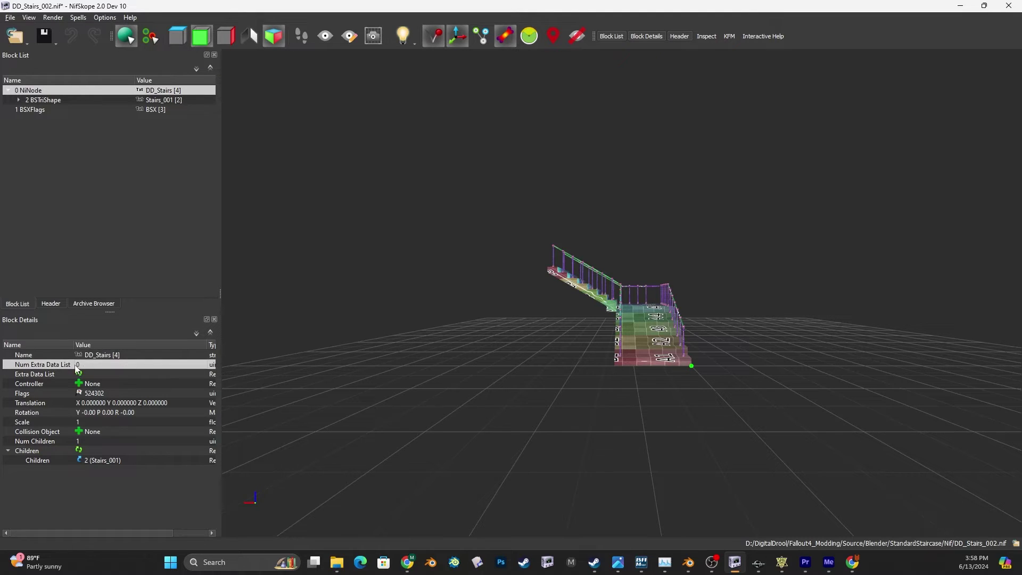
{"action": "left_click", "coordinate": [133, 365]}
{"action": "type", "text": "1"}
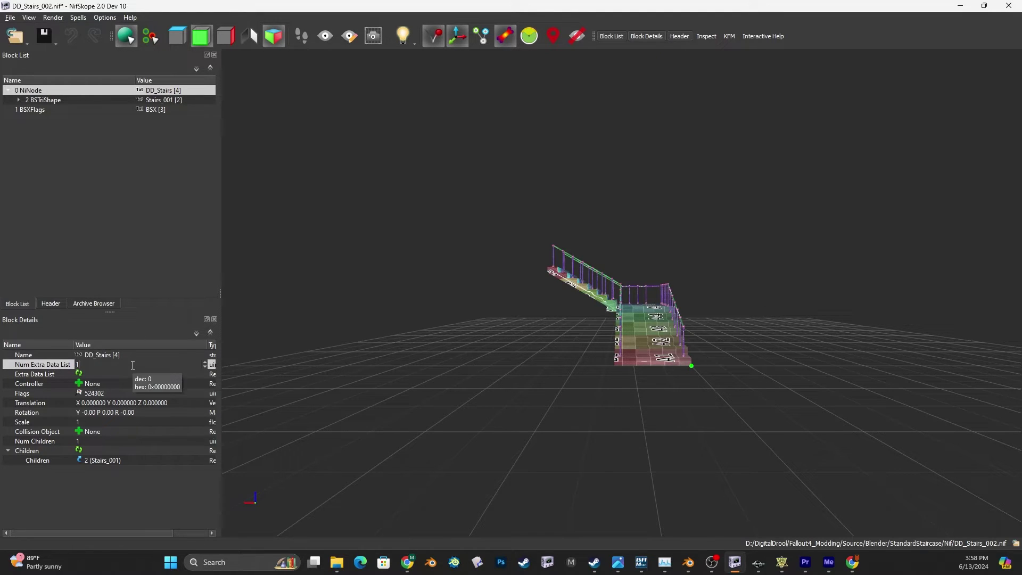
{"action": "left_click", "coordinate": [79, 375]}
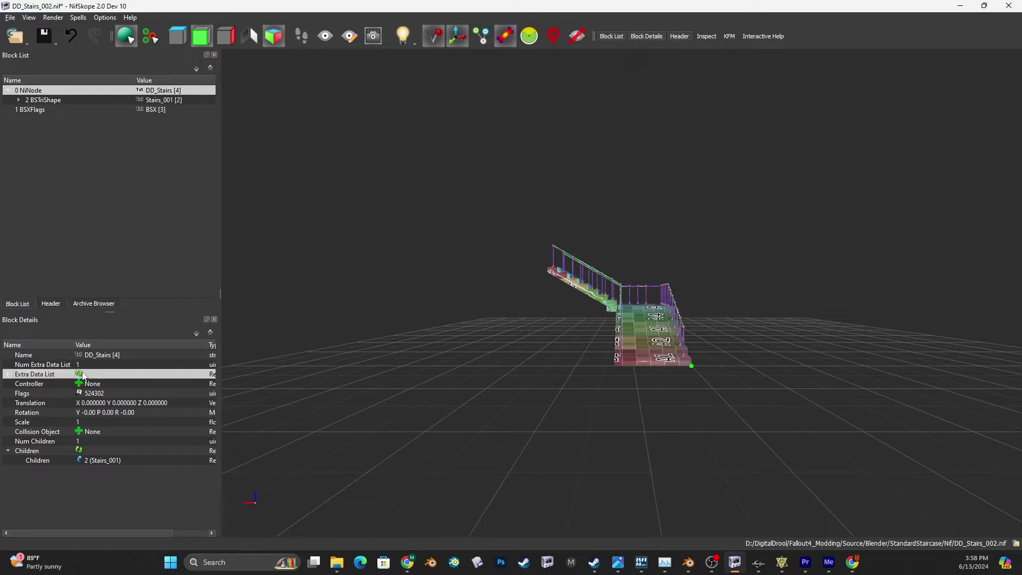
{"action": "left_click", "coordinate": [7, 375]}
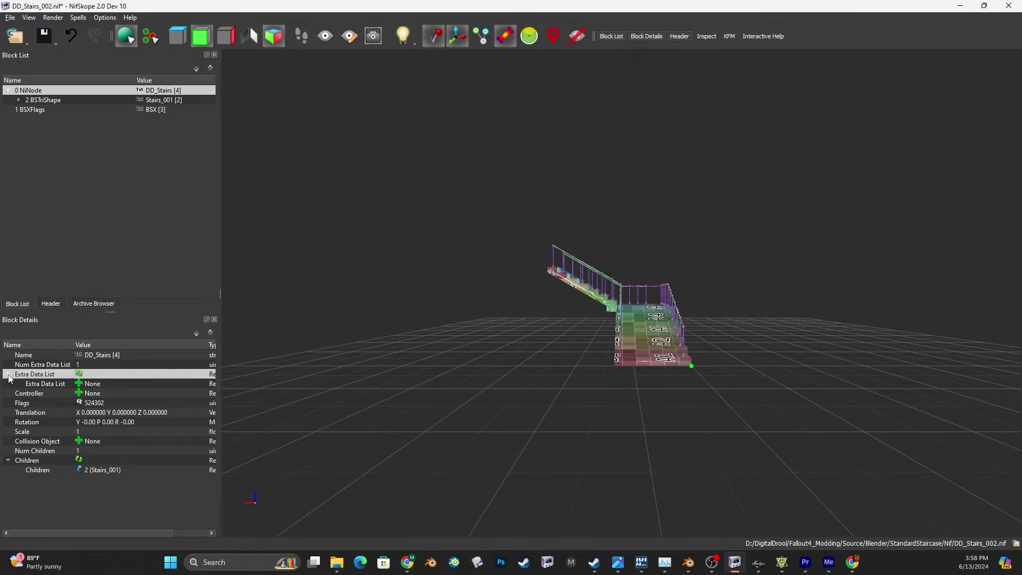
{"action": "double_click", "coordinate": [102, 383]}
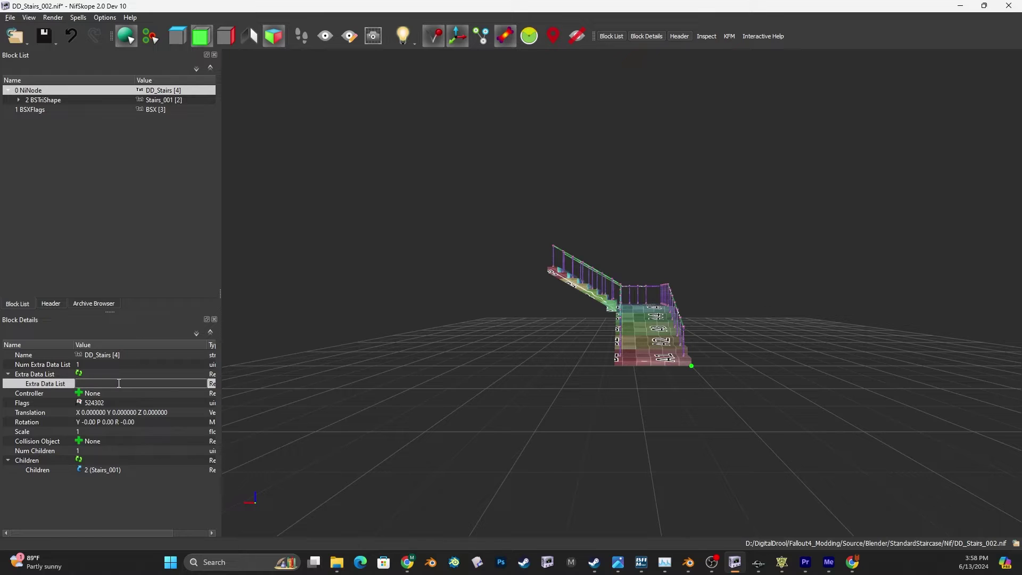
{"action": "type", "text": "1"}
{"action": "mouse_move", "coordinate": [17, 114]}
{"action": "key", "text": "Return"}
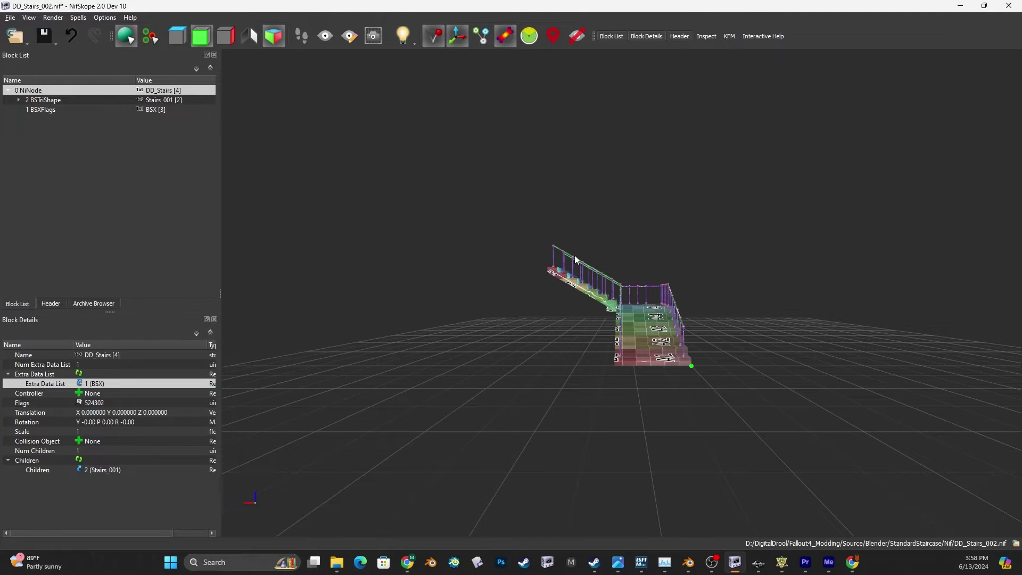
- Import StandardStaircaseBlenderCollision.obj as collision for the Stairs_001 BSTriShape
{"action": "left_click", "coordinate": [644, 315]}
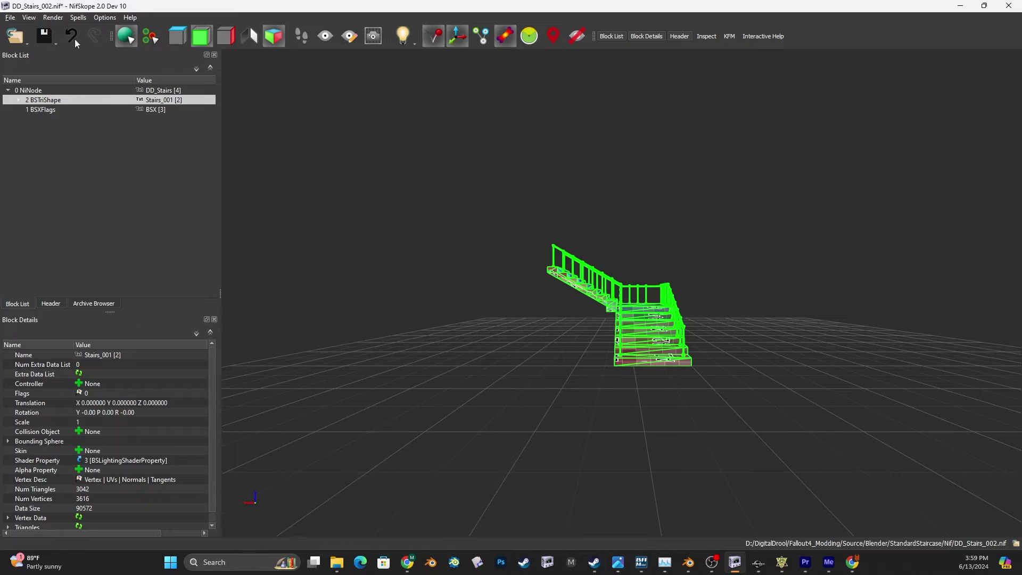
{"action": "left_click", "coordinate": [10, 17]}
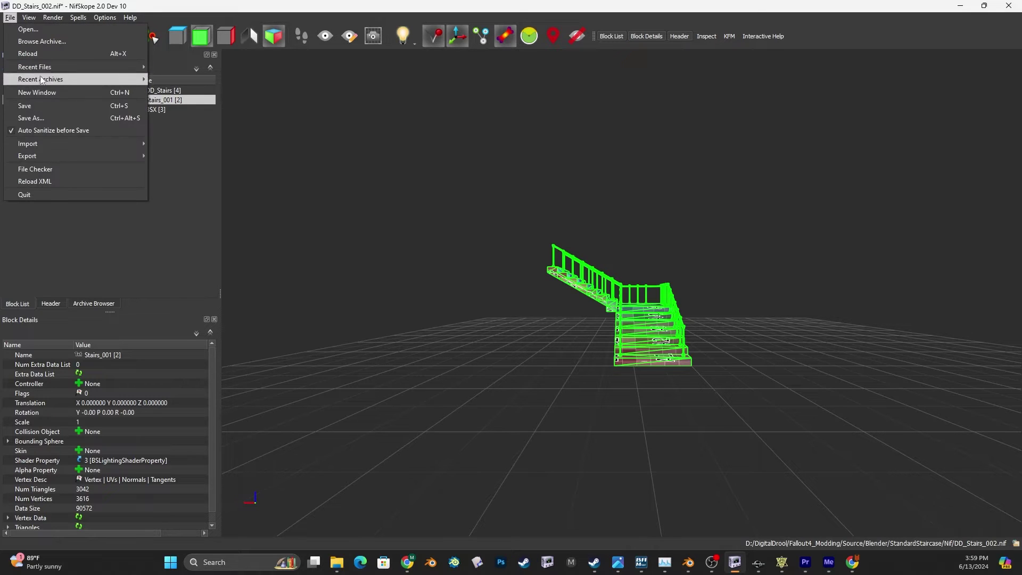
{"action": "mouse_move", "coordinate": [39, 145]}
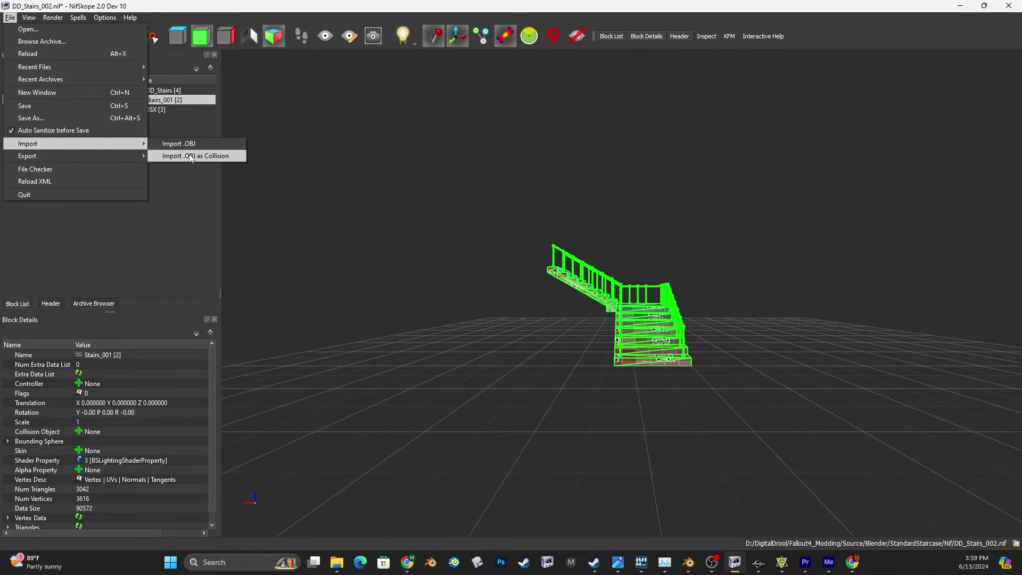
{"action": "left_click", "coordinate": [210, 157]}
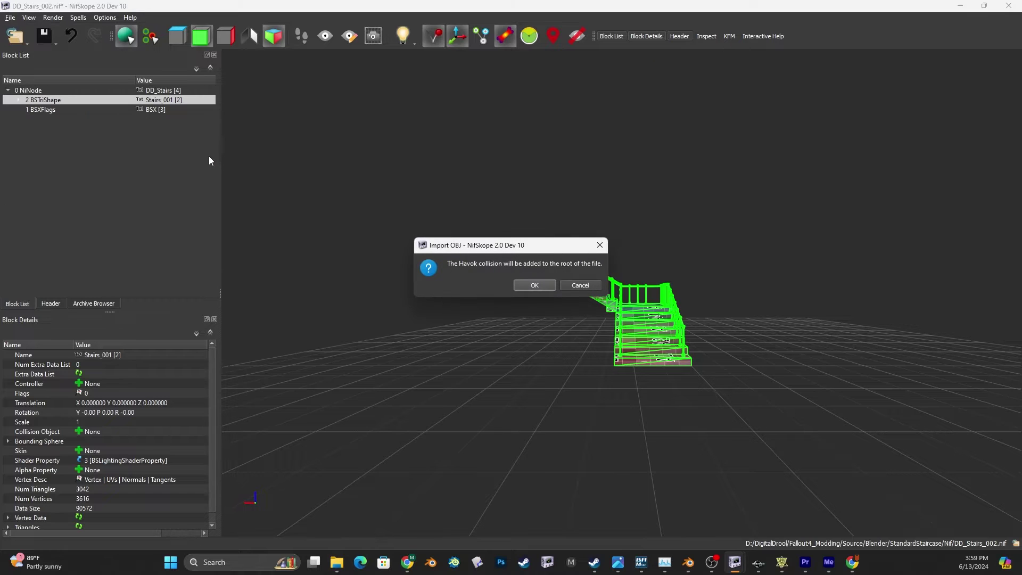
{"action": "left_click", "coordinate": [514, 287]}
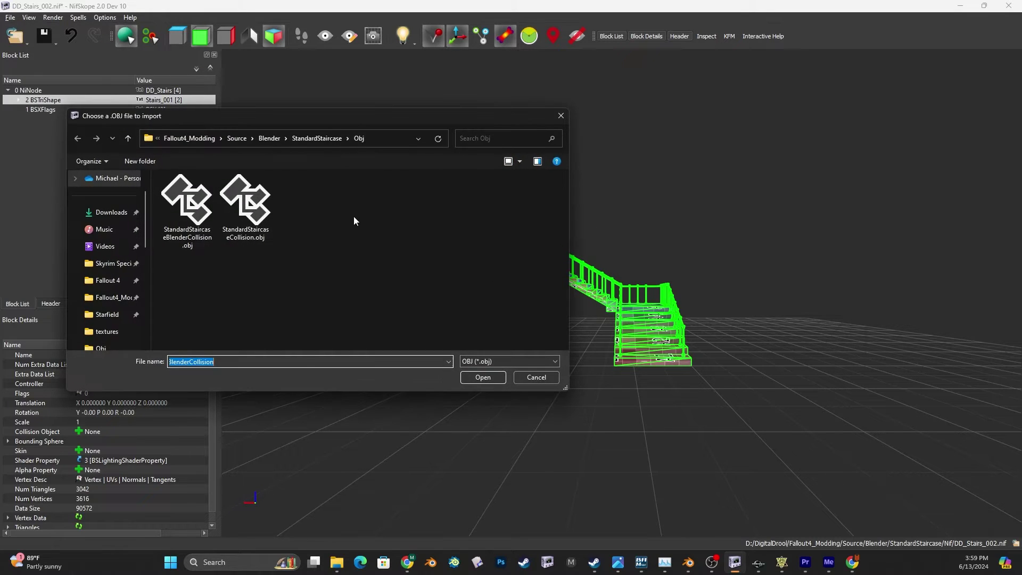
{"action": "left_click", "coordinate": [187, 210]}
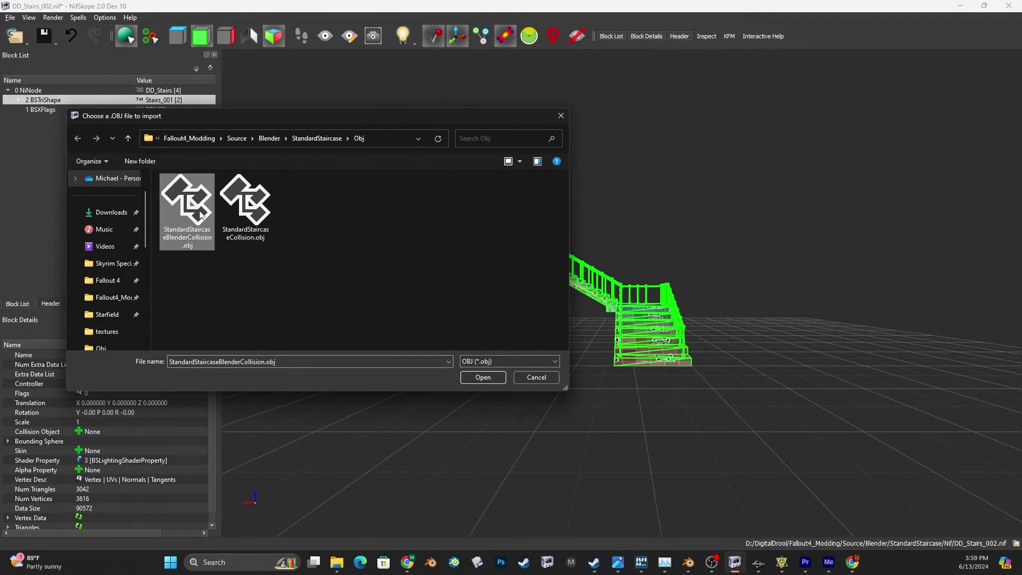
{"action": "left_click", "coordinate": [492, 377]}
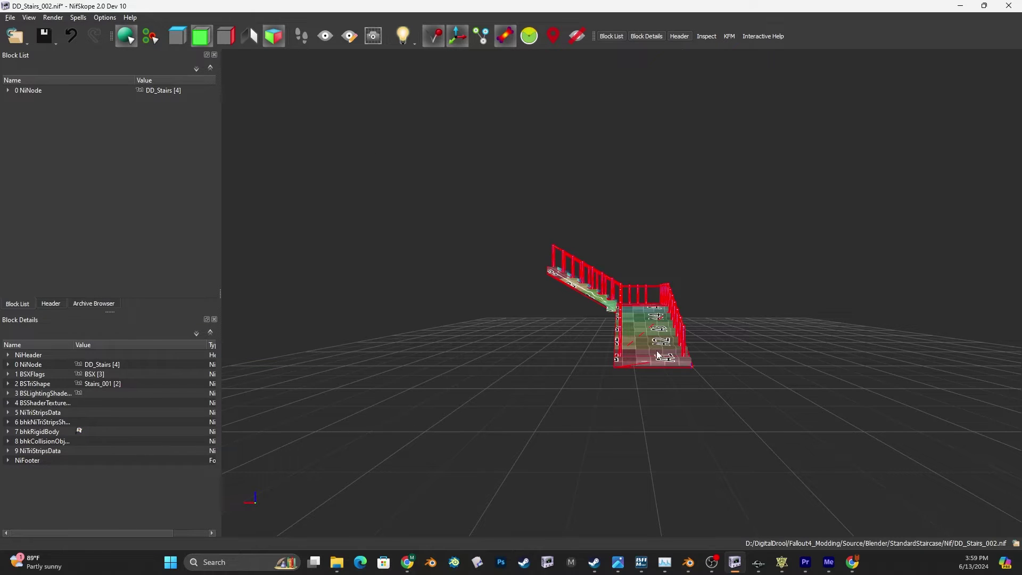
- Expand the whole block tree and set the bhkNiTriStripsShape's Material to Material_Metal
{"action": "left_click", "coordinate": [9, 91]}
{"action": "left_click", "coordinate": [8, 90]}
{"action": "left_click", "coordinate": [198, 69]}
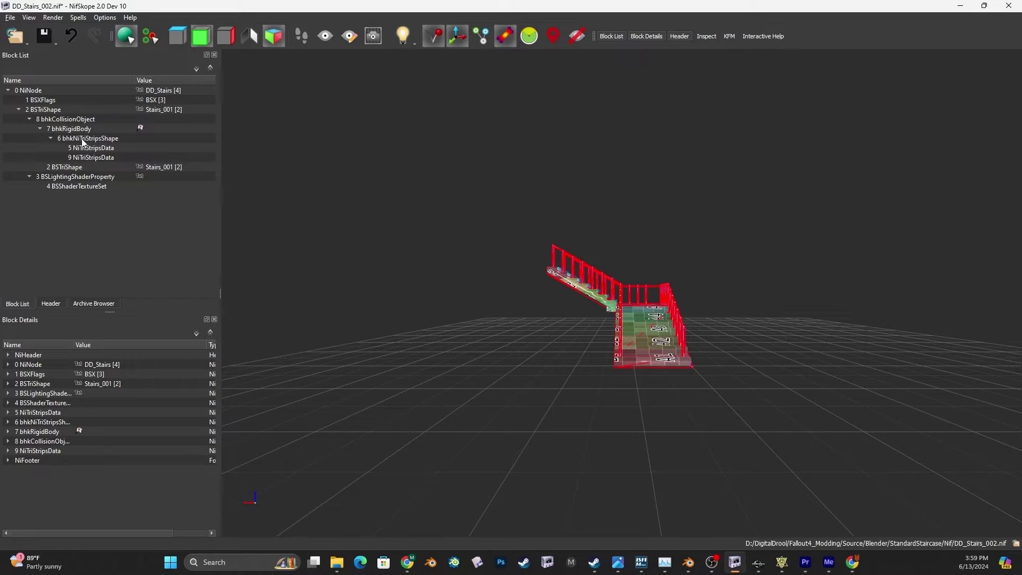
{"action": "mouse_move", "coordinate": [63, 139]}
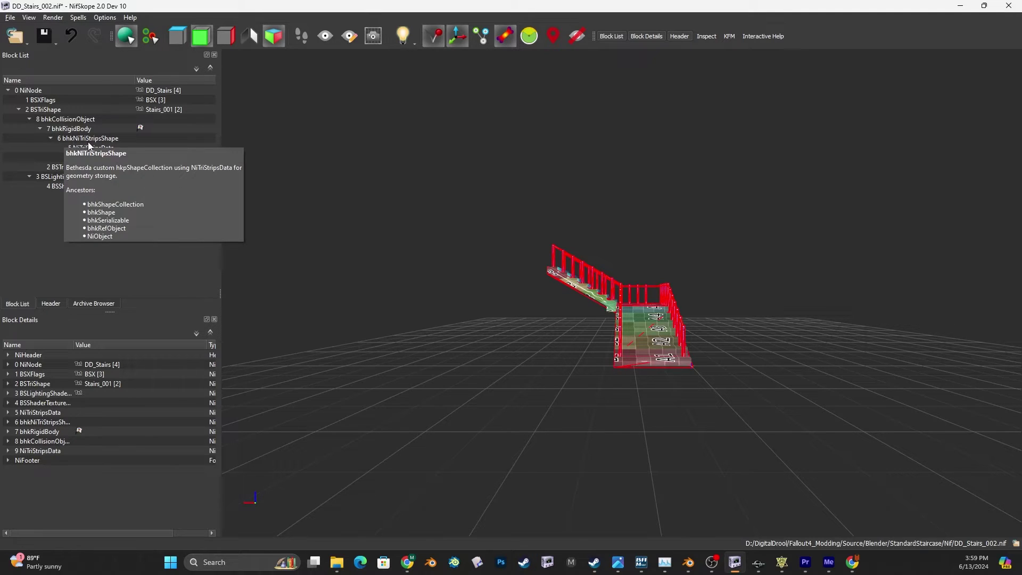
{"action": "mouse_move", "coordinate": [66, 158]}
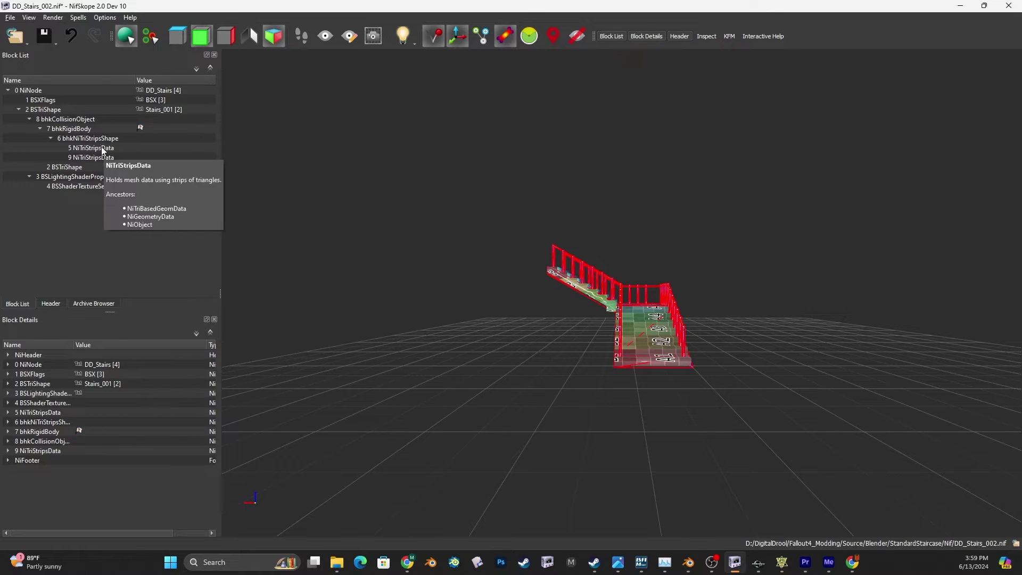
{"action": "left_click", "coordinate": [91, 138]}
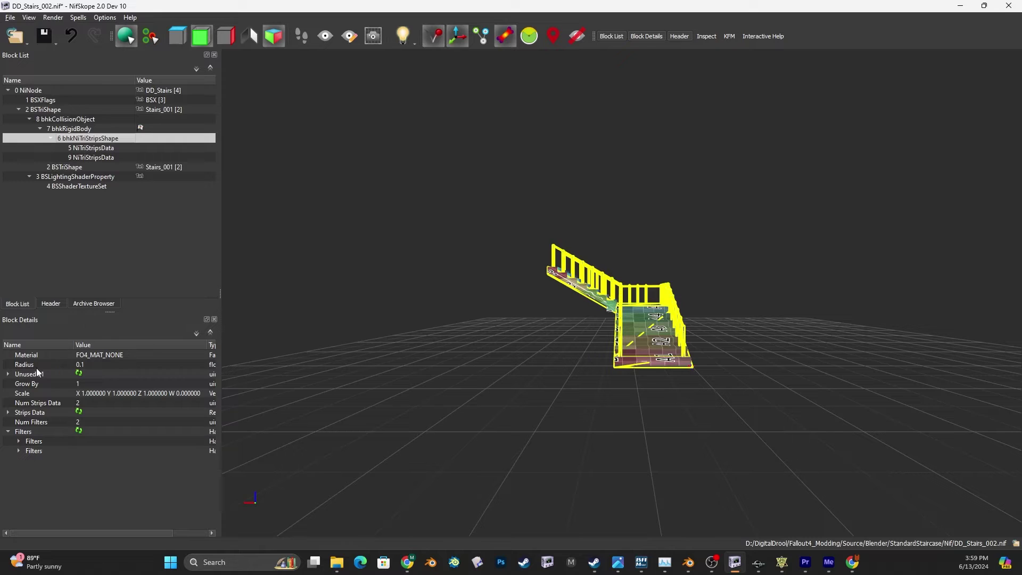
{"action": "double_click", "coordinate": [131, 355]}
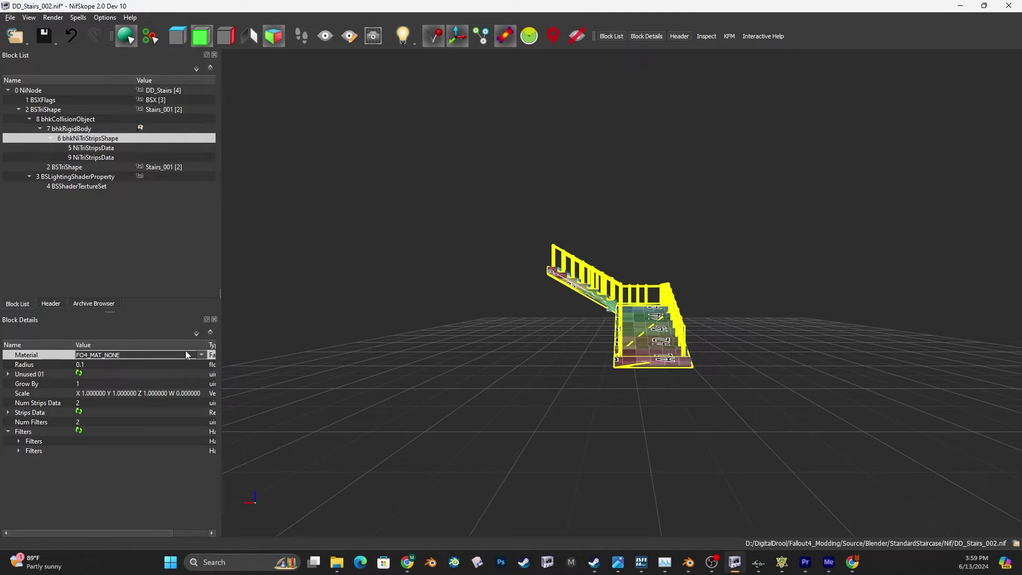
{"action": "left_click", "coordinate": [203, 355]}
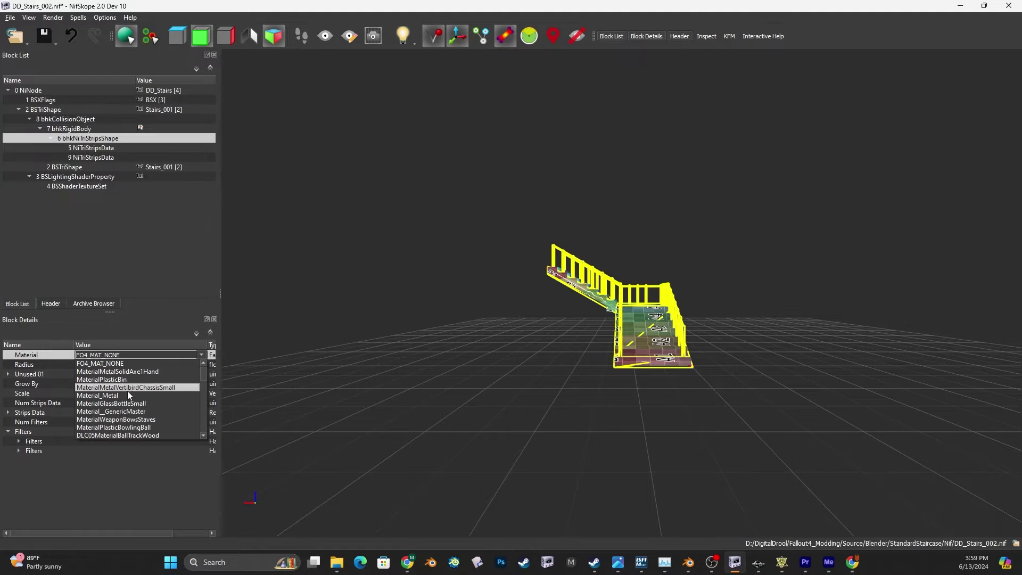
{"action": "left_click", "coordinate": [106, 395]}
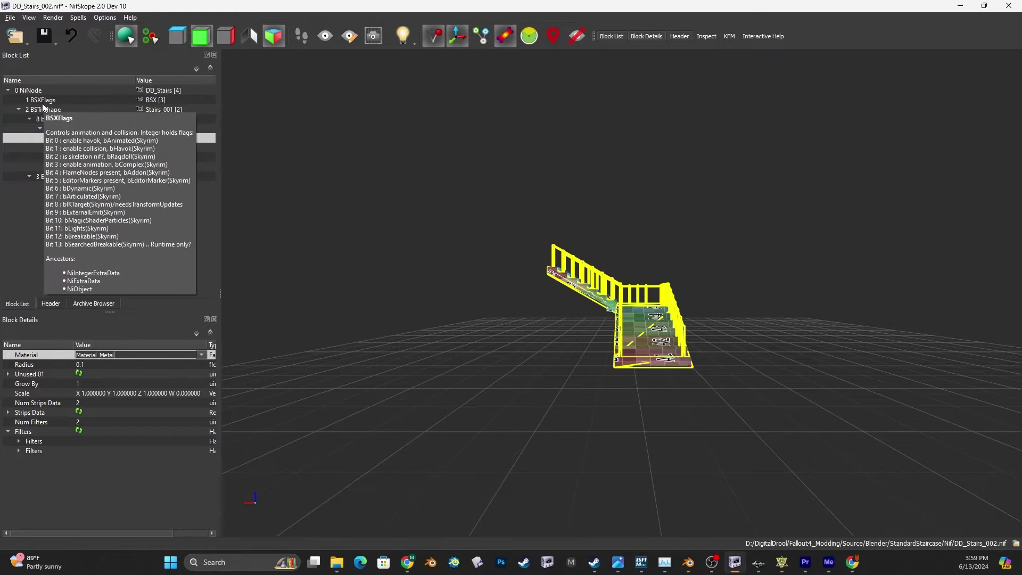
- Run the Reorder Blocks sanitize spell on the nif, and expand and select the root NiNode again
{"action": "left_click", "coordinate": [32, 91]}
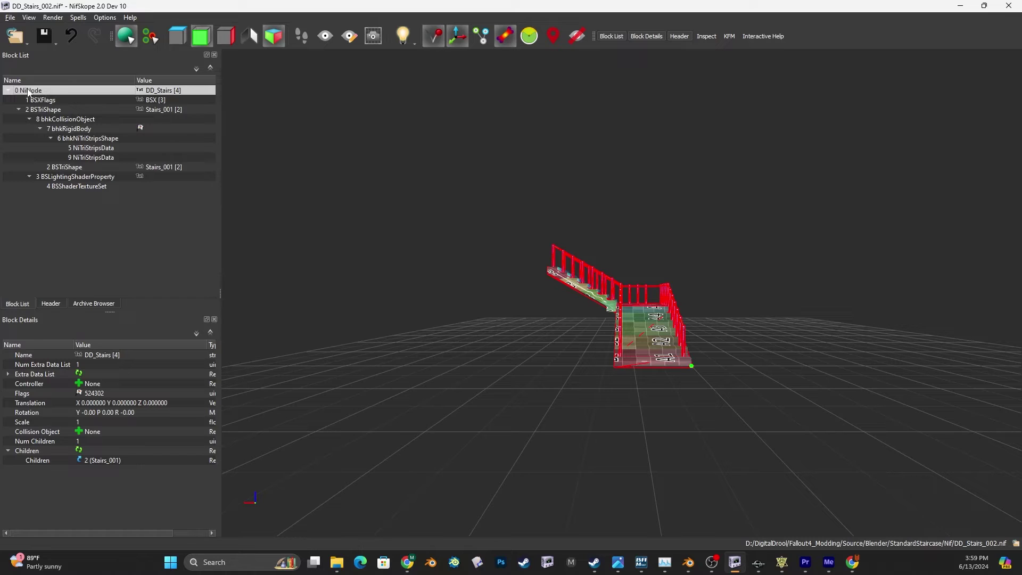
{"action": "left_click", "coordinate": [79, 18]}
{"action": "mouse_move", "coordinate": [102, 42]}
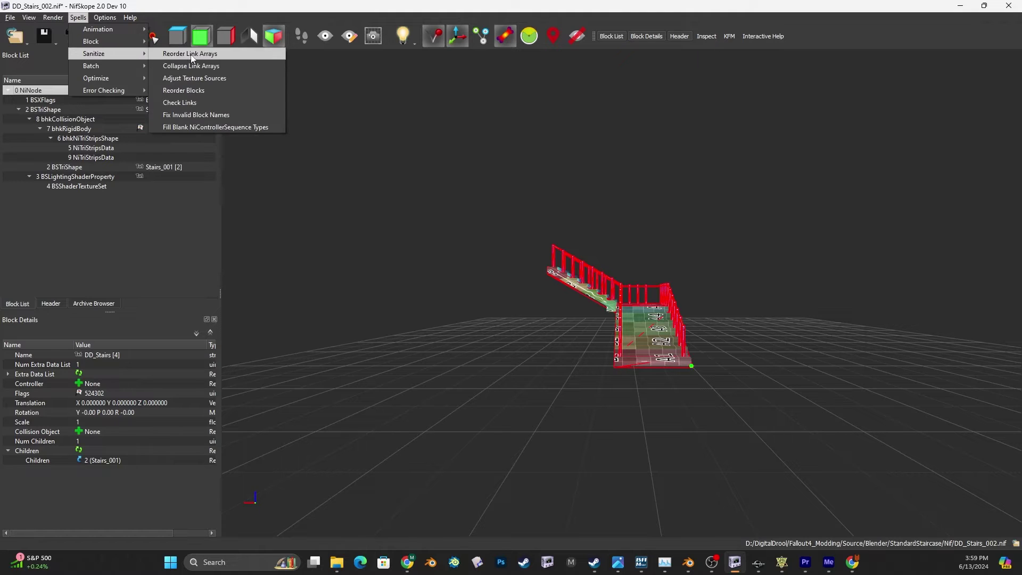
{"action": "left_click", "coordinate": [198, 92]}
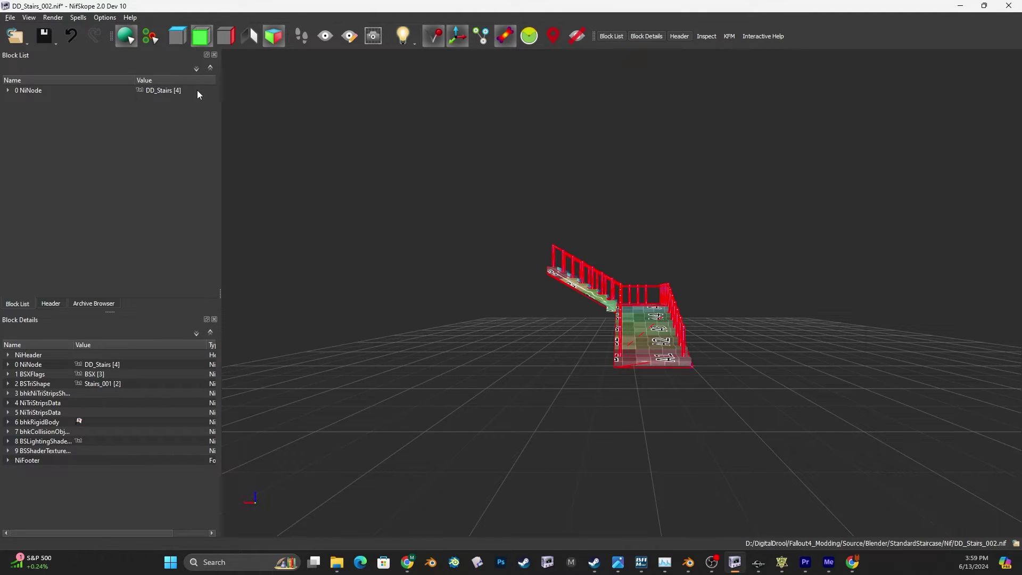
{"action": "left_click", "coordinate": [8, 91]}
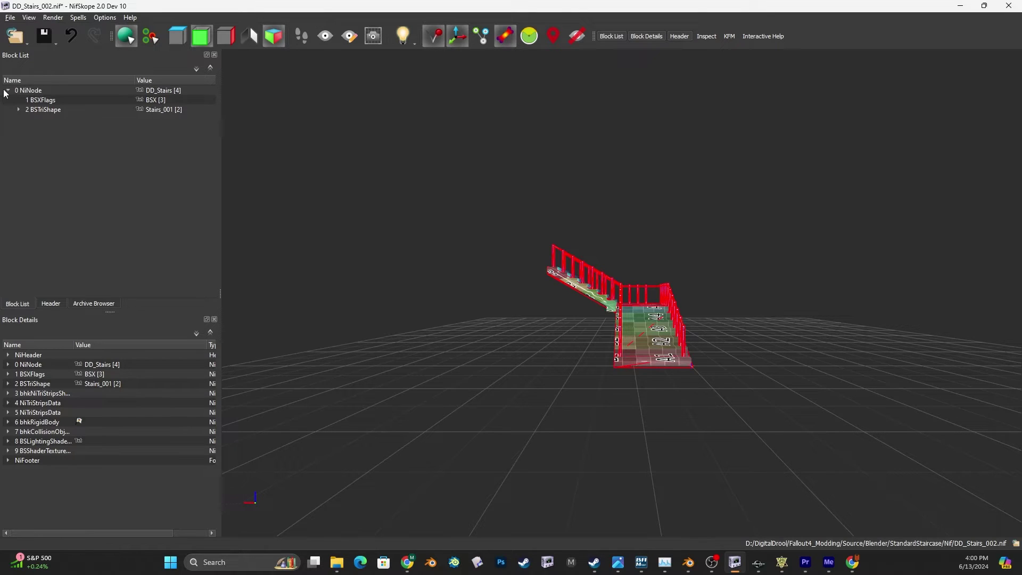
{"action": "left_click", "coordinate": [30, 92]}
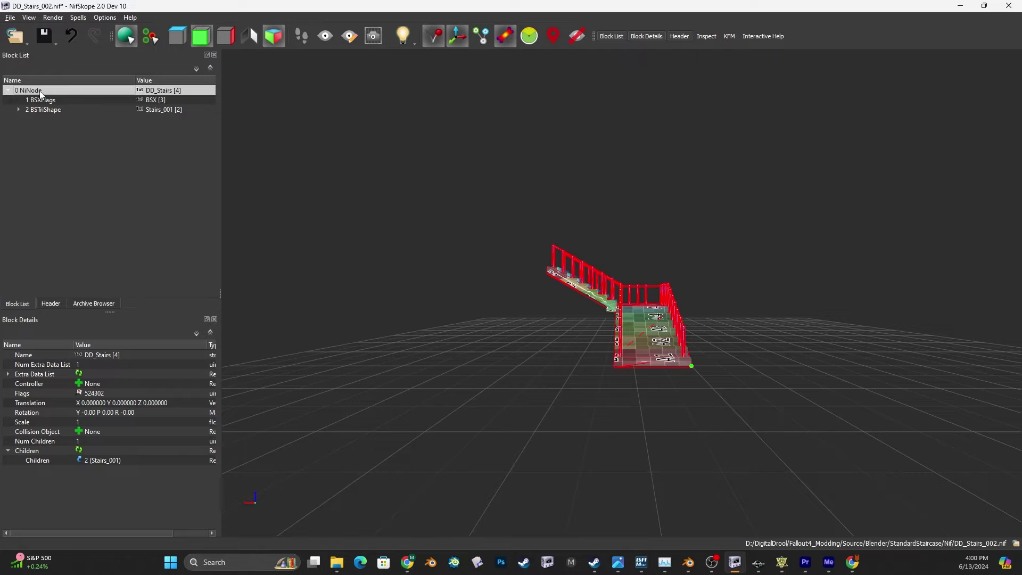
- Show the nif's header data and expand the Strings array inside NiHeader
{"action": "left_click", "coordinate": [50, 303]}
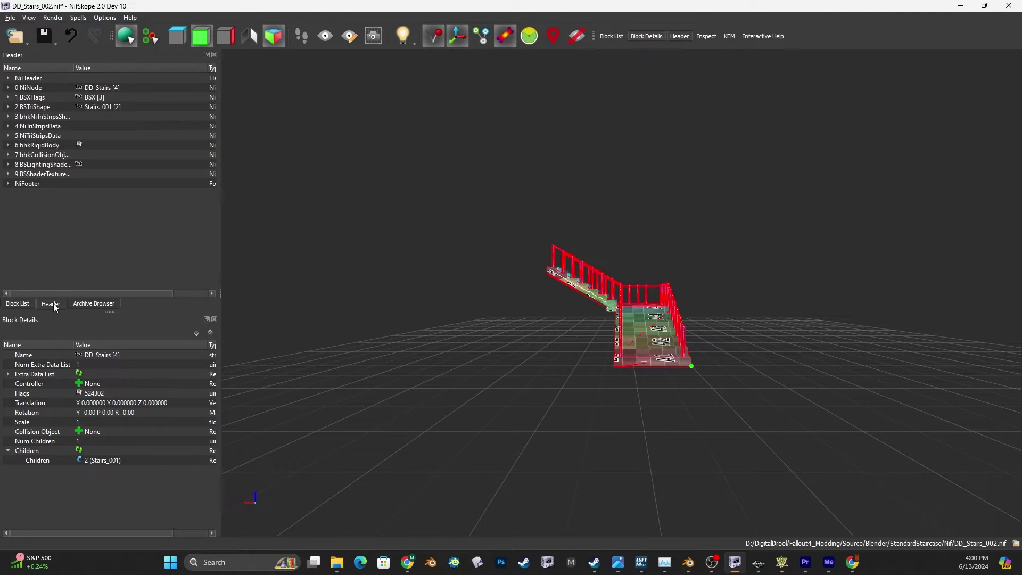
{"action": "left_click", "coordinate": [8, 78]}
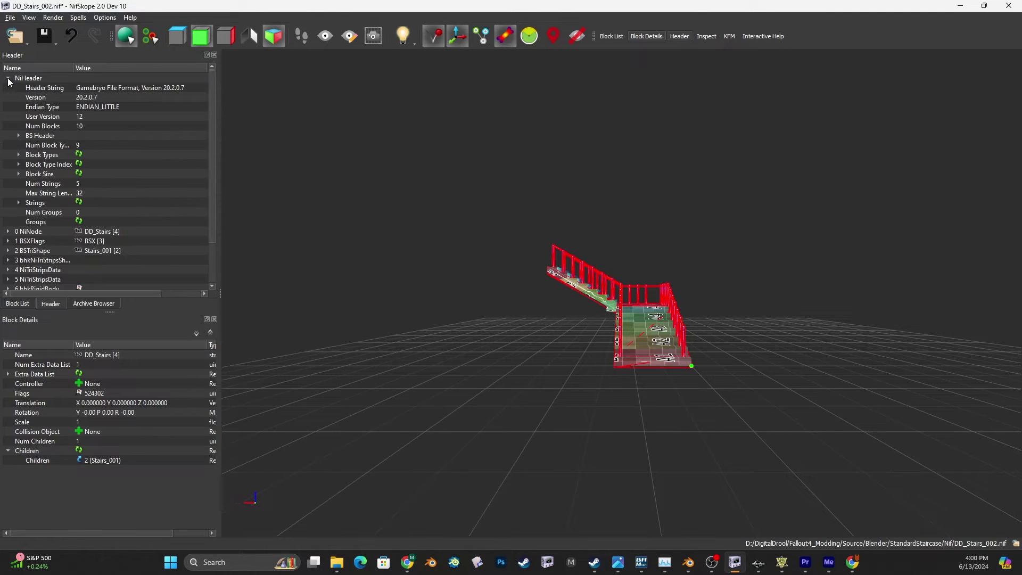
{"action": "left_click", "coordinate": [18, 202]}
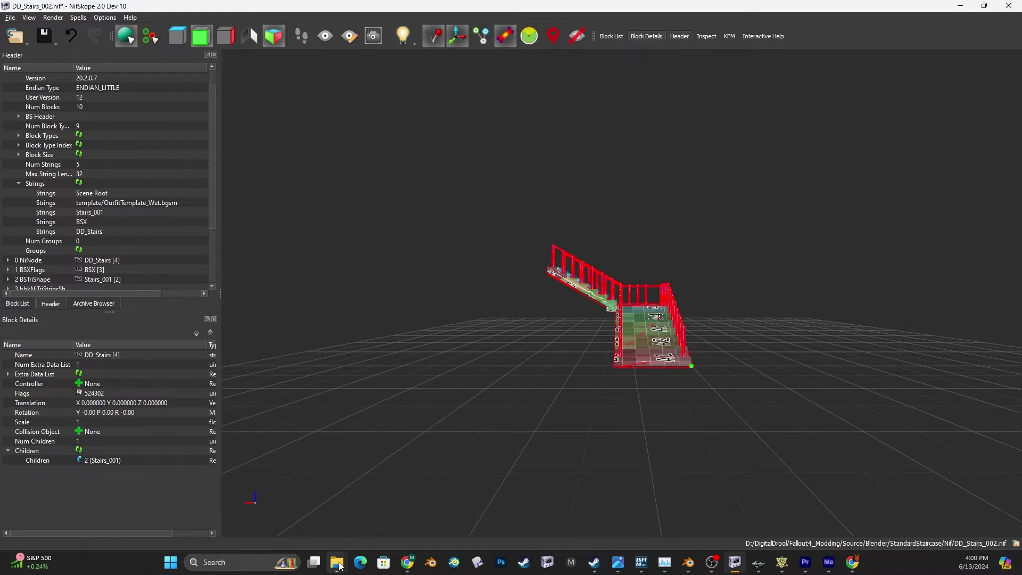
- Switch to File Explorer, copy the full path of DD_Stairs_001.bgsm in materials\StandardStairs, and reveal the folder's full path
{"action": "mouse_move", "coordinate": [339, 566]}
{"action": "left_click", "coordinate": [426, 524]}
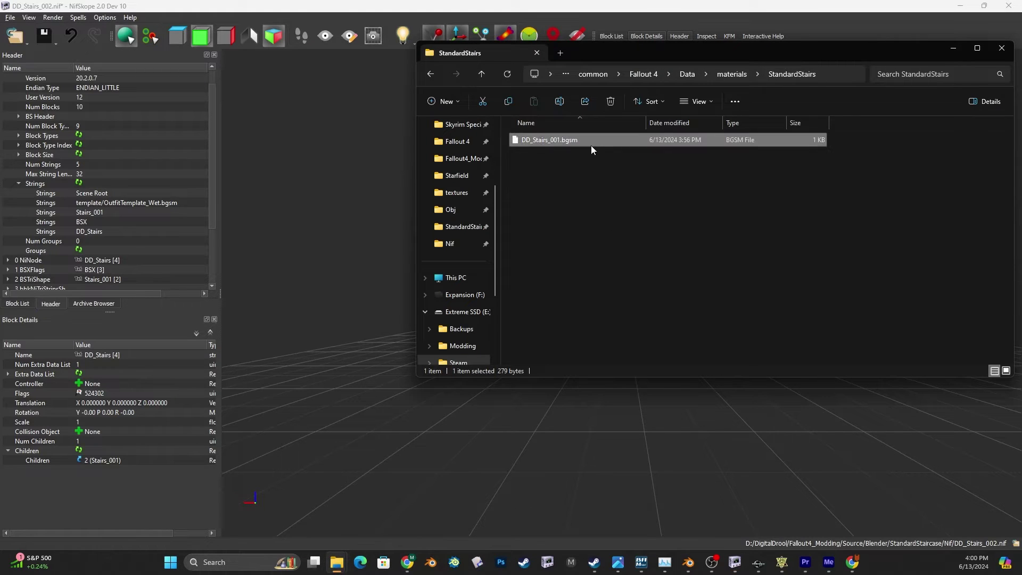
{"action": "right_click", "coordinate": [553, 142]}
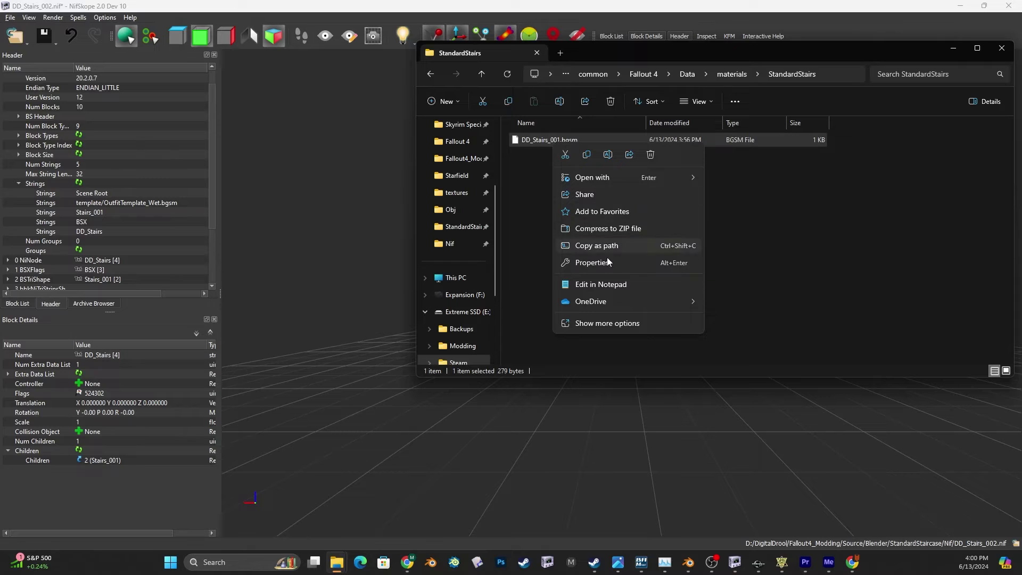
{"action": "left_click", "coordinate": [595, 248]}
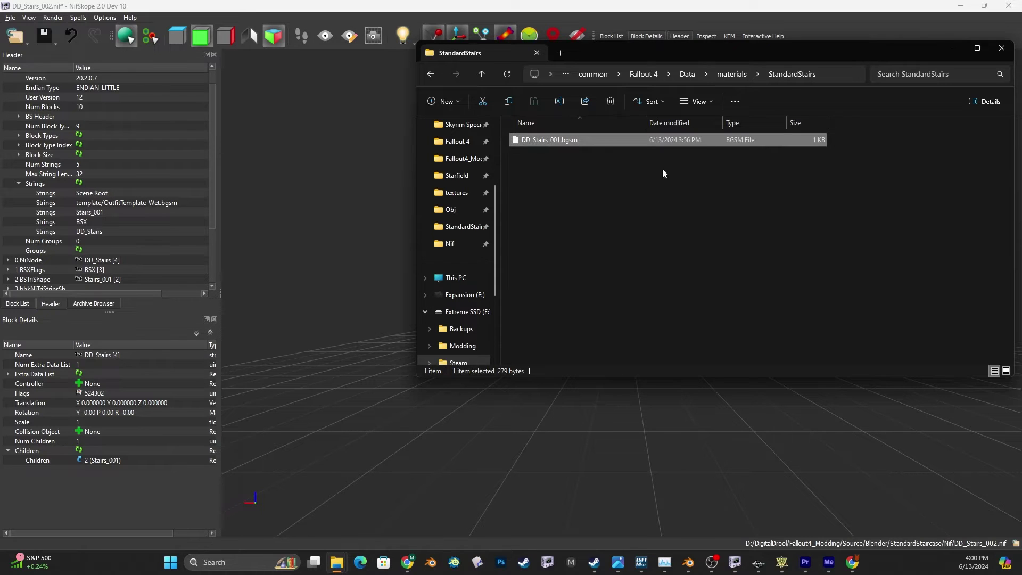
{"action": "left_click", "coordinate": [785, 79]}
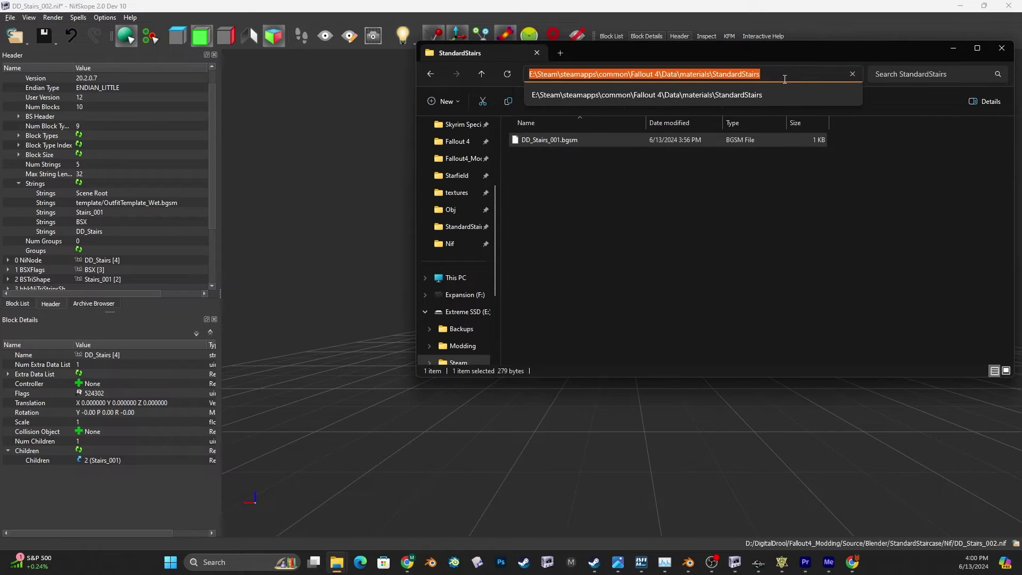
- Replace the header's template/OutfitTemplate_Wet.bgsm string with the copied relative path materials\StandardStairs\DD_Stairs_001.bgsm
{"action": "key", "text": "ctrl+v"}
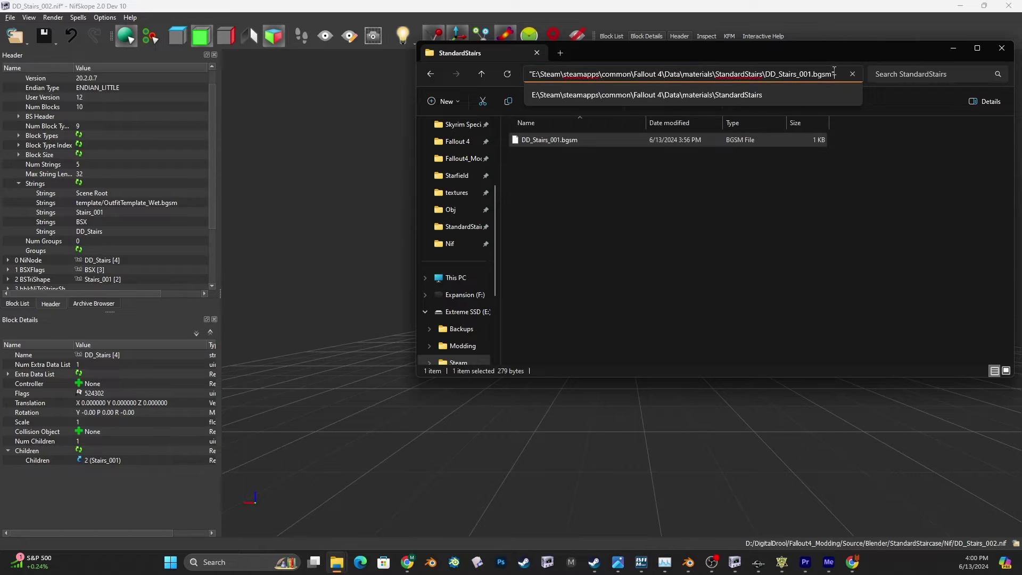
{"action": "left_click_drag", "start_coordinate": [832, 75], "coordinate": [683, 73]}
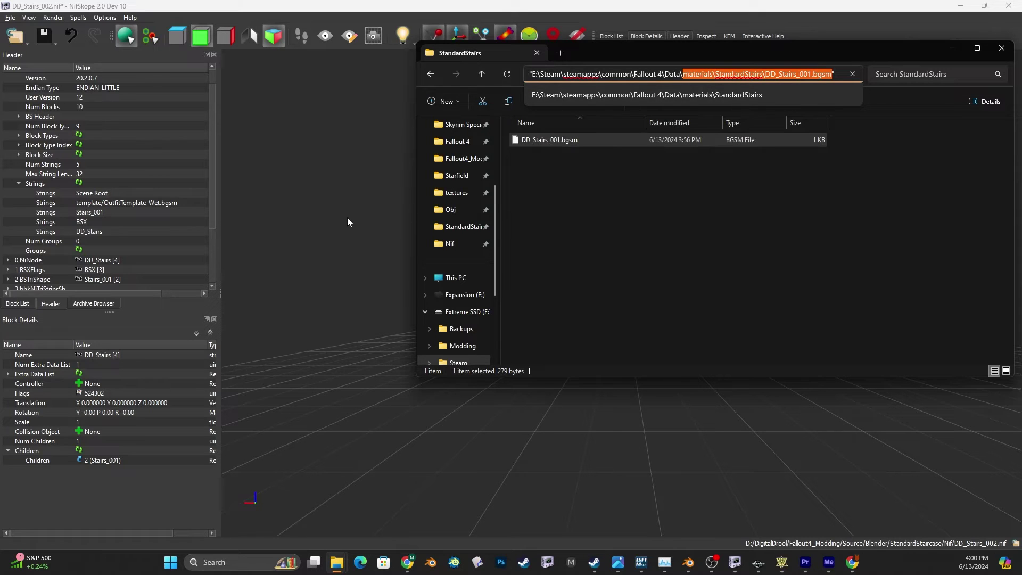
{"action": "left_click", "coordinate": [183, 204]}
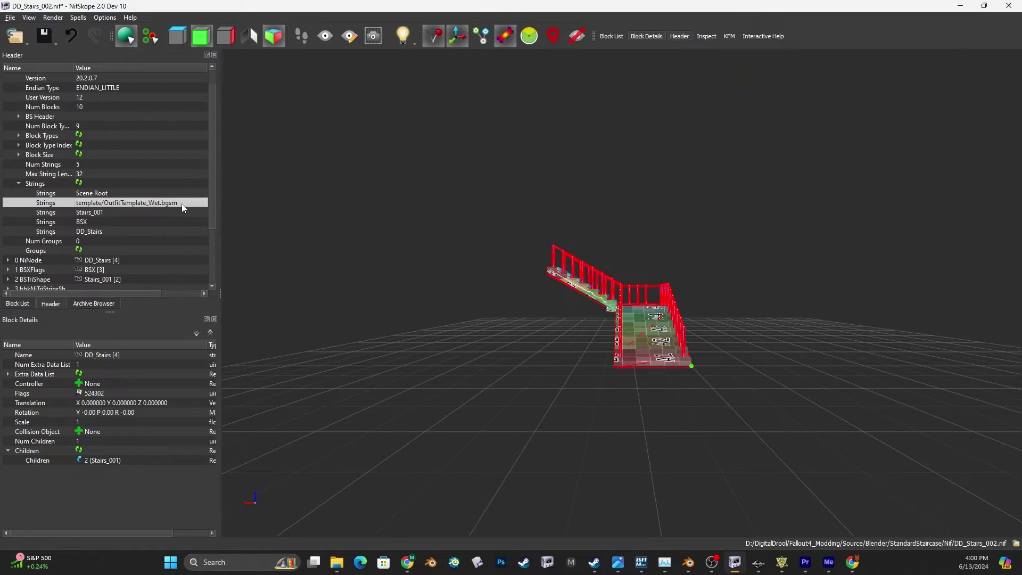
{"action": "double_click", "coordinate": [183, 205]}
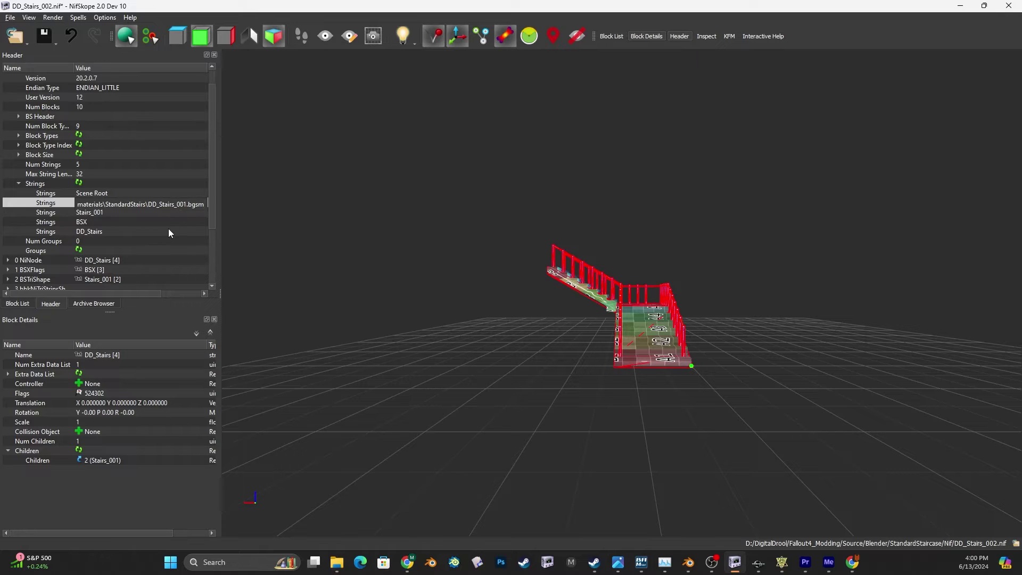
{"action": "key", "text": "Return"}
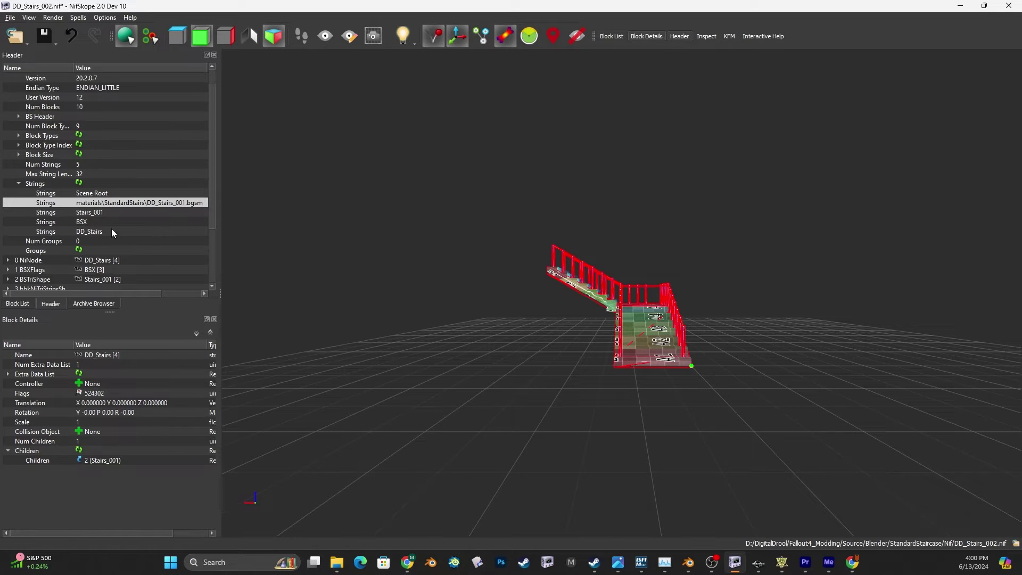
- Collapse NiHeader and return to the nif's block list
{"action": "scroll", "coordinate": [129, 226], "scroll_direction": "up", "scroll_amount": 1}
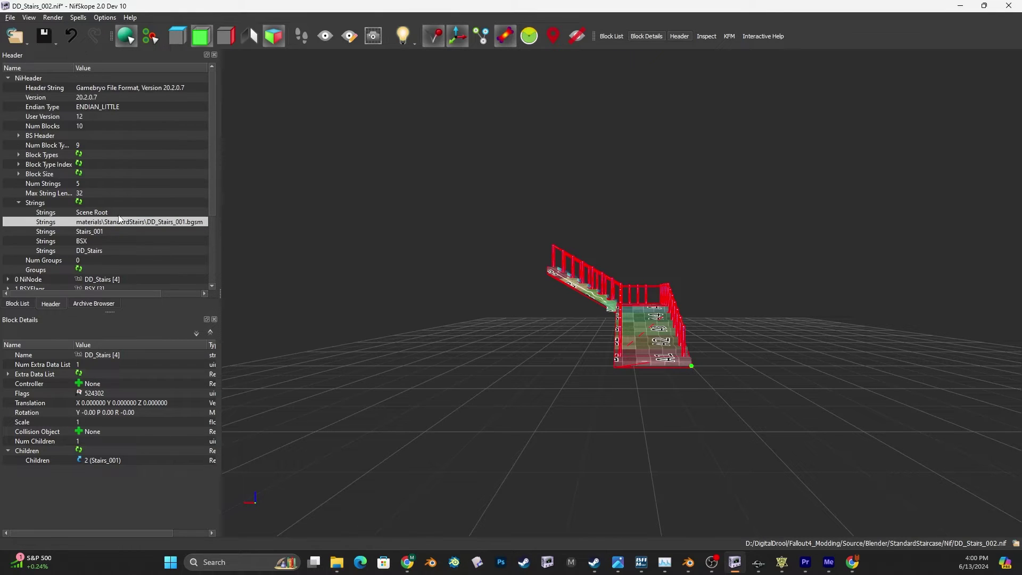
{"action": "left_click", "coordinate": [8, 78]}
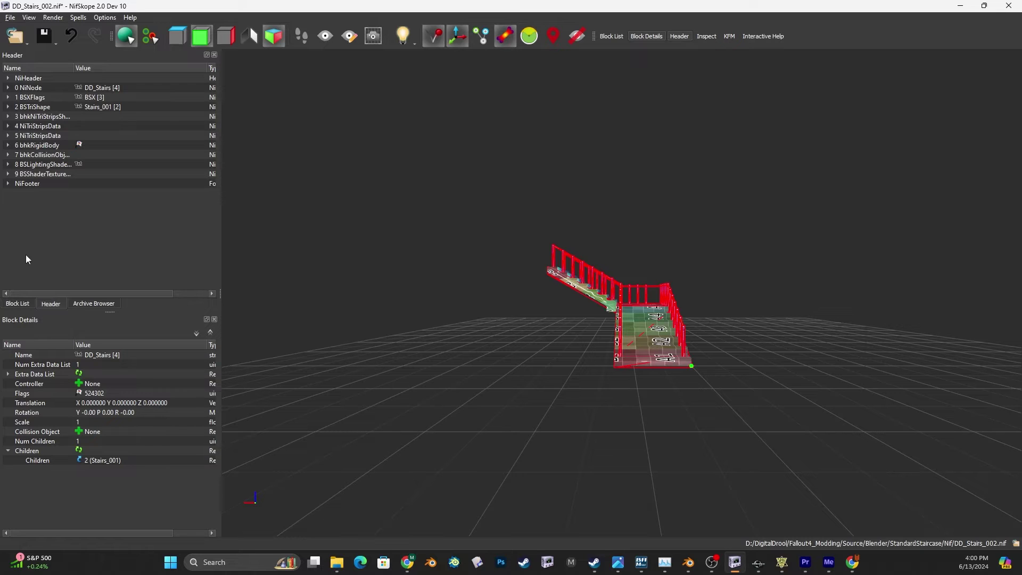
{"action": "left_click", "coordinate": [17, 304]}
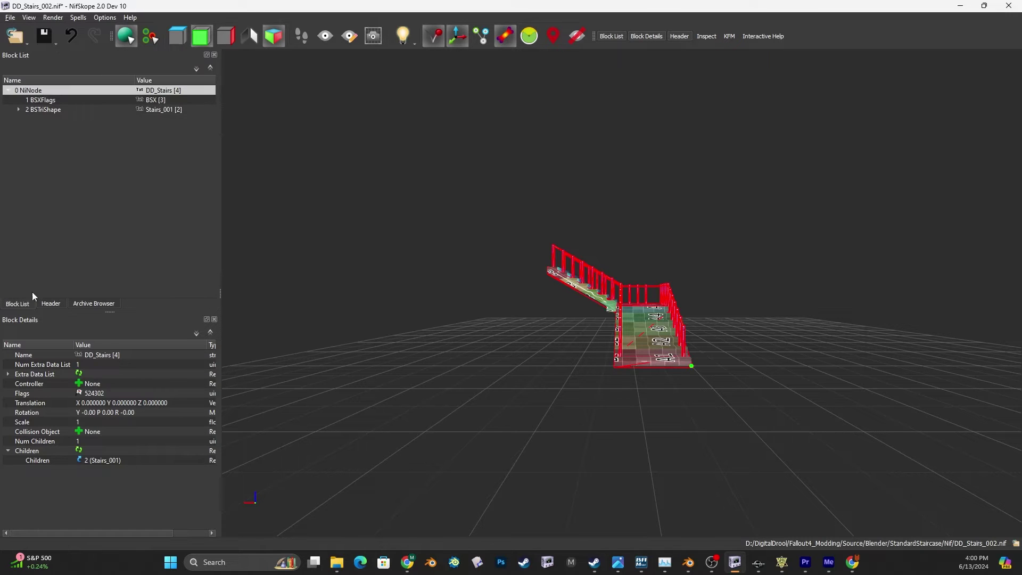
- Start saving the nif under a new name and browse to Fallout 4\Data\meshes\Optimize as the destination
{"action": "left_click", "coordinate": [10, 17]}
{"action": "left_click", "coordinate": [42, 116]}
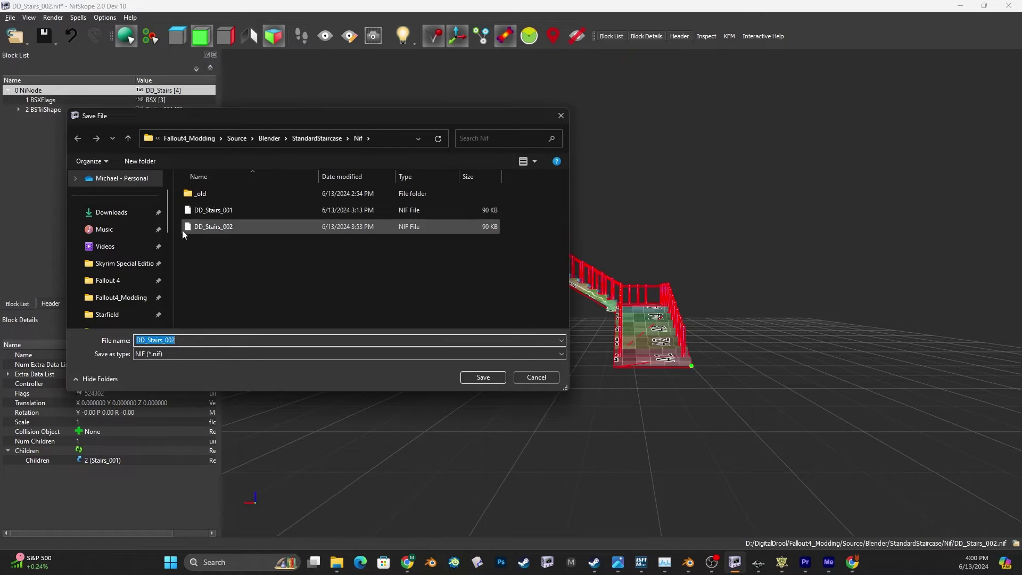
{"action": "left_click", "coordinate": [124, 285]}
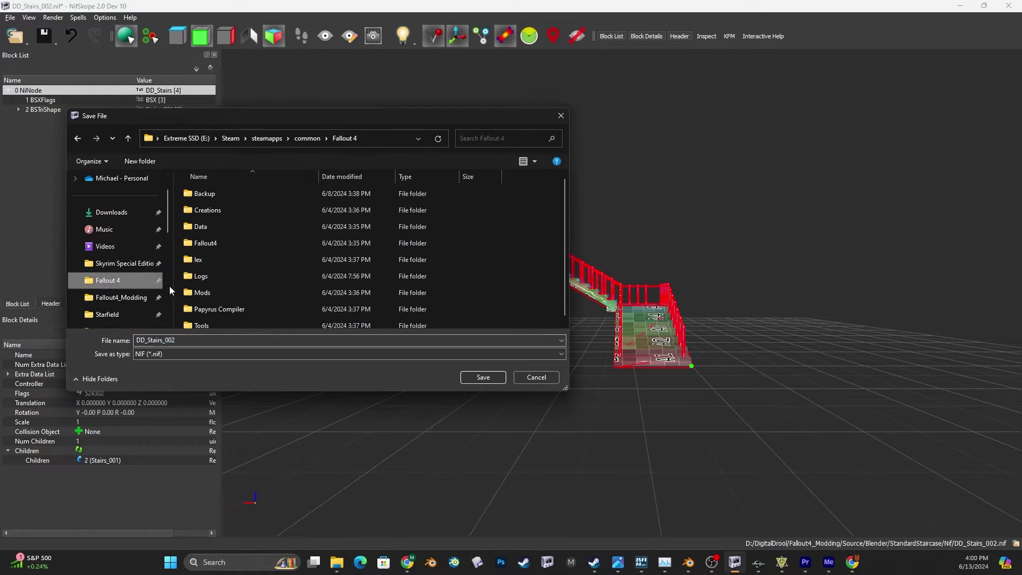
{"action": "double_click", "coordinate": [207, 228]}
{"action": "double_click", "coordinate": [214, 244]}
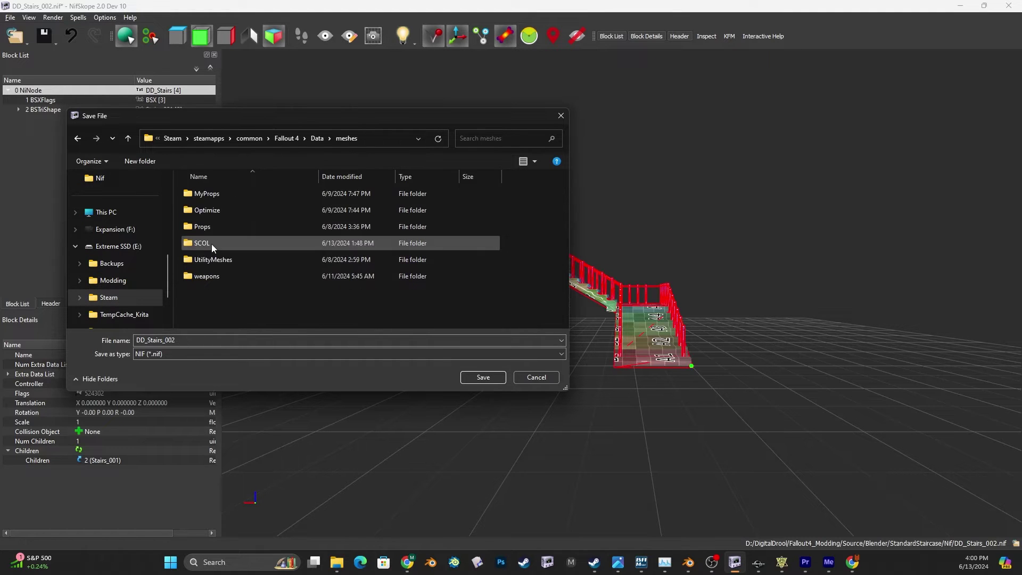
{"action": "double_click", "coordinate": [215, 216]}
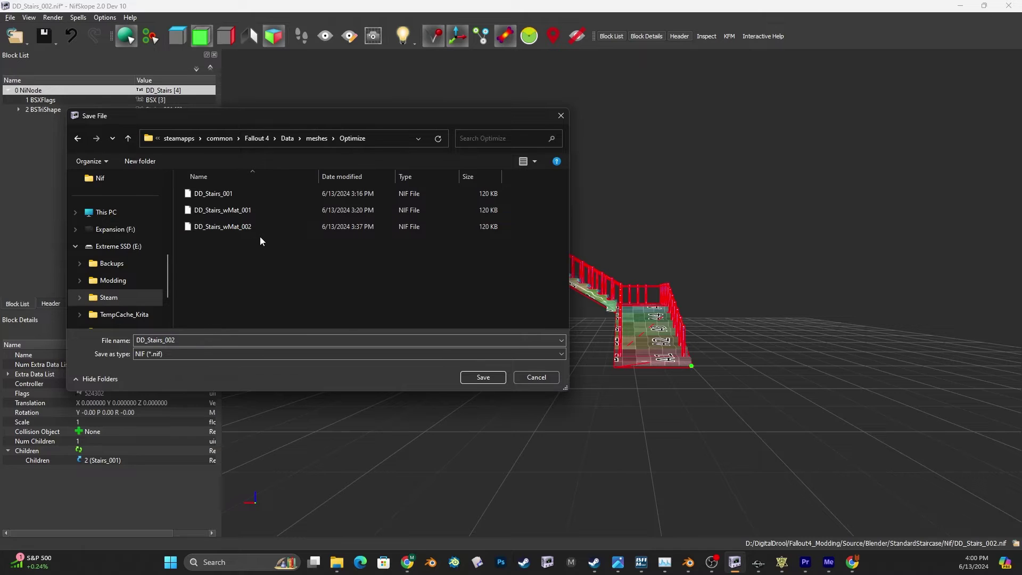
- Name the file DD_Stairs_wMat_003 and save it in the Optimize folder
{"action": "double_click", "coordinate": [183, 341]}
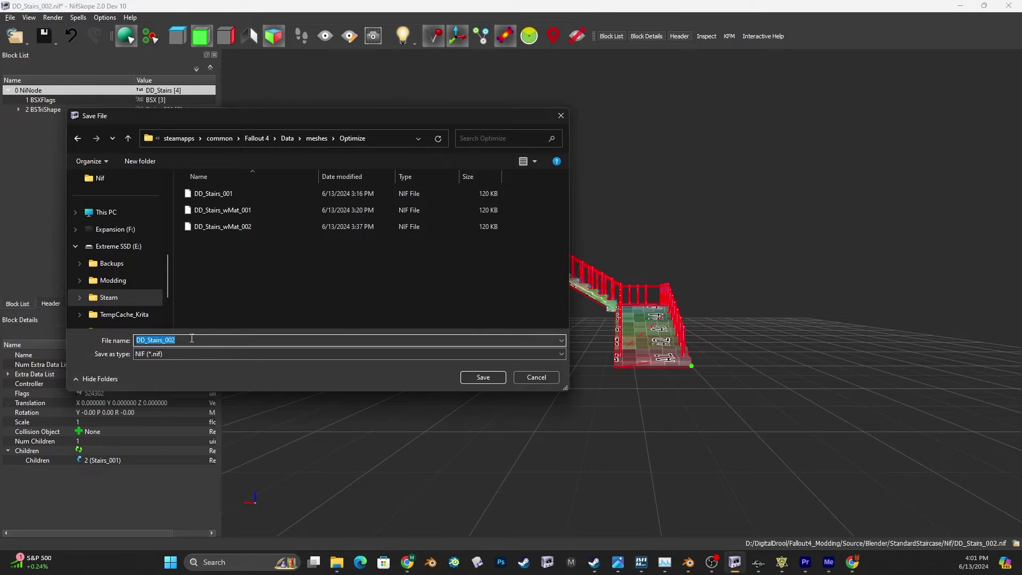
{"action": "left_click", "coordinate": [168, 340]}
{"action": "type", "text": "Mat"}
{"action": "type", "text": "w"}
{"action": "left_click", "coordinate": [189, 338]}
{"action": "type", "text": "_"}
{"action": "key", "text": "BackSpace"}
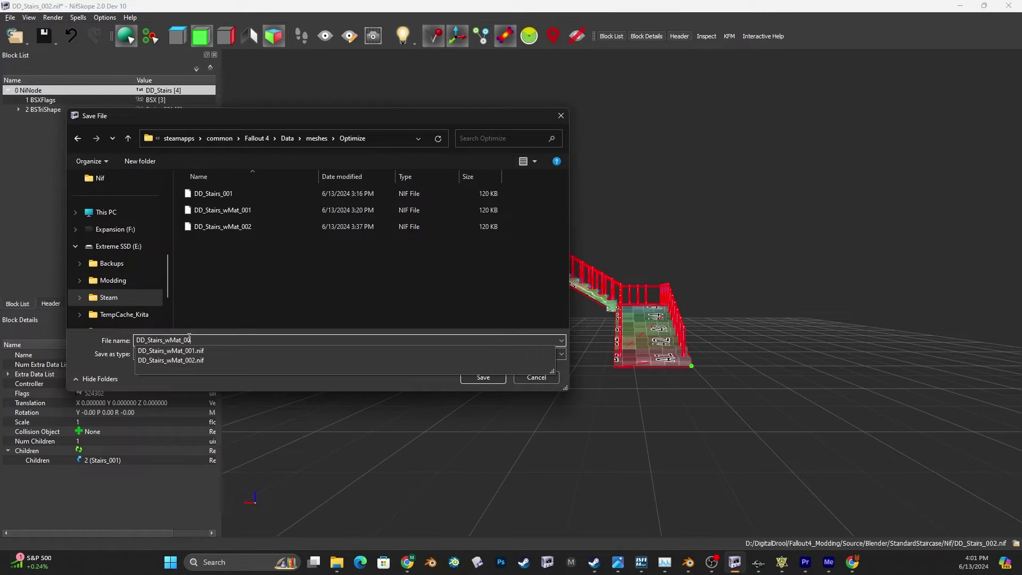
{"action": "type", "text": "3"}
{"action": "key", "text": "Return"}
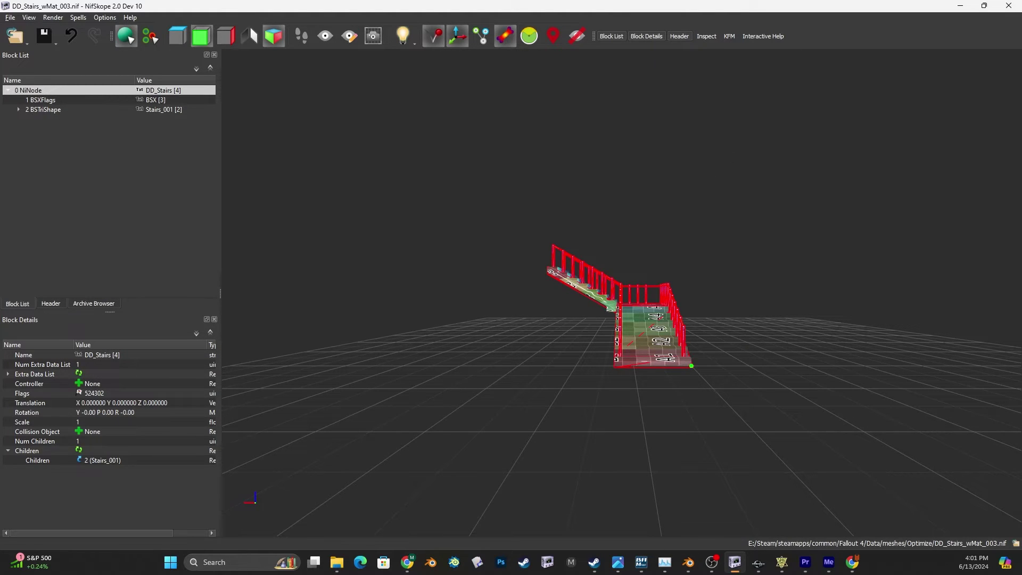
- Switch to Elric, check the StandardStaircase output folder, and convert DD_Stairs_wMat_003.nif from the Optimize folder
{"action": "key", "text": "alt+Tab"}
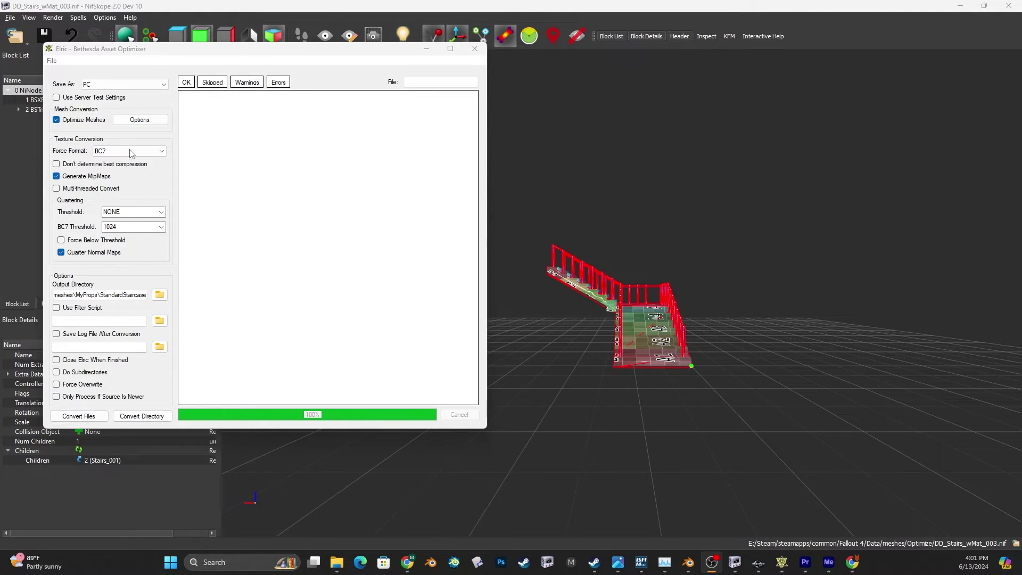
{"action": "left_click", "coordinate": [159, 296]}
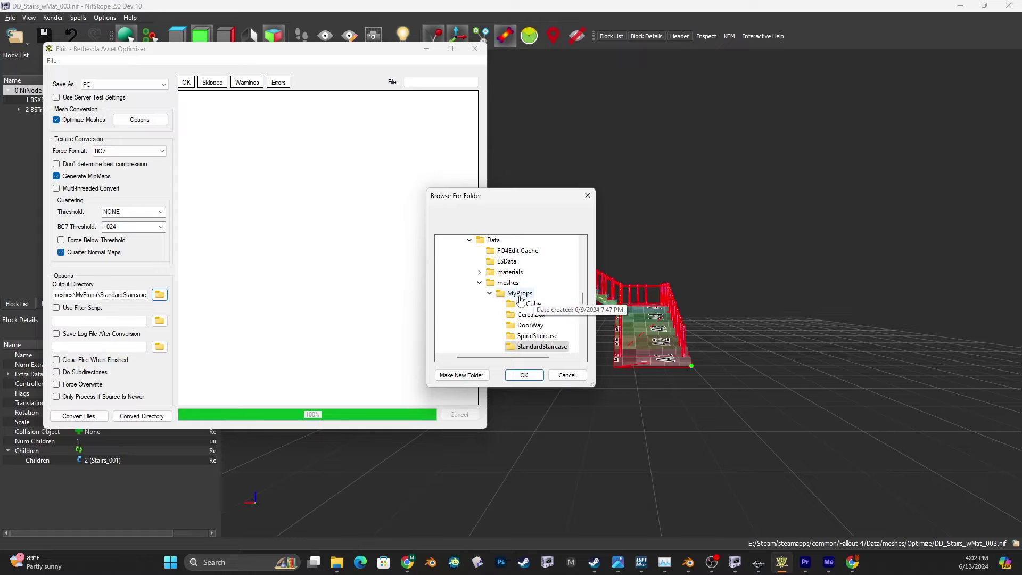
{"action": "left_click", "coordinate": [533, 377]}
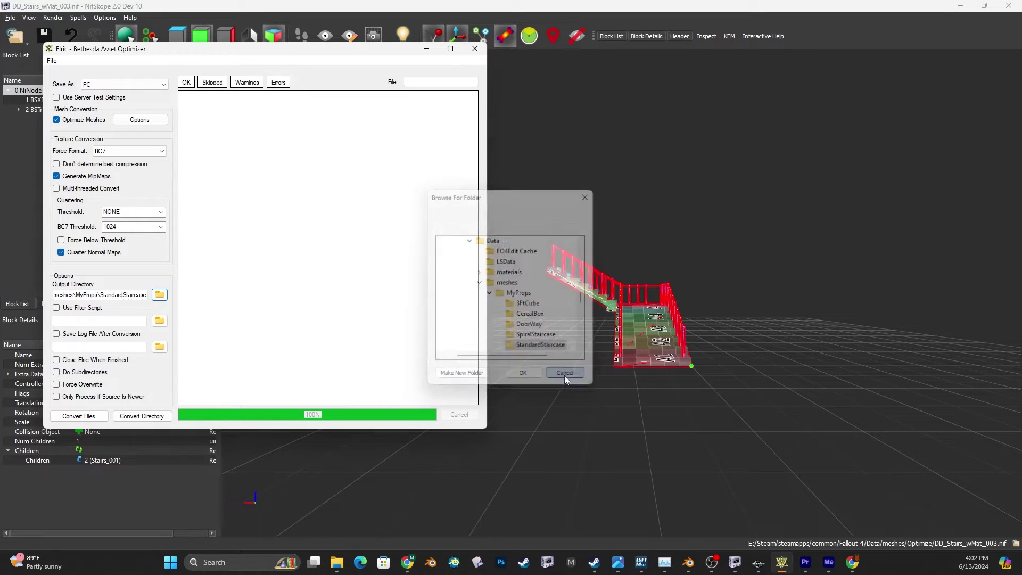
{"action": "left_click", "coordinate": [70, 417]}
{"action": "left_click", "coordinate": [180, 202]}
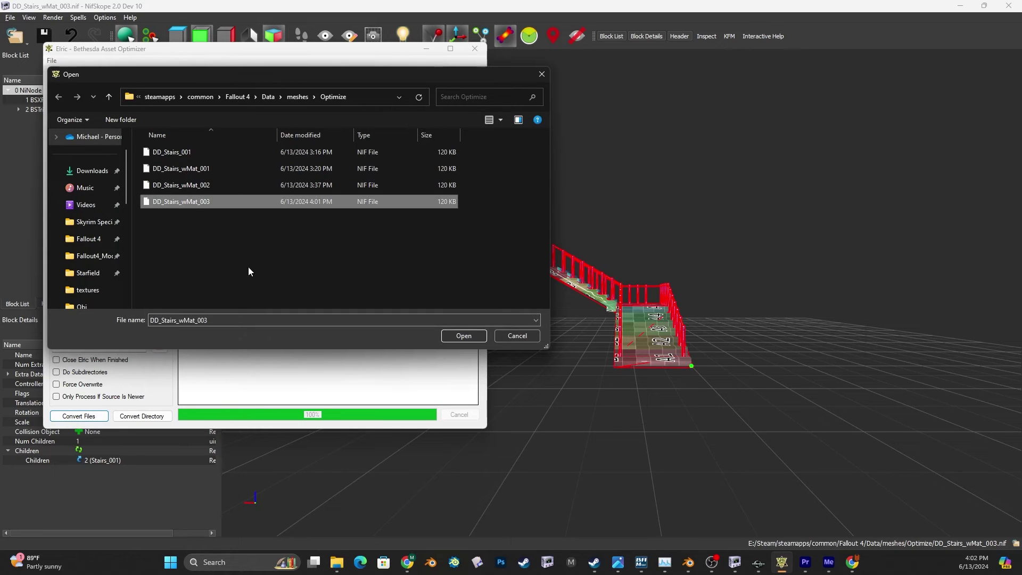
{"action": "left_click", "coordinate": [463, 336]}
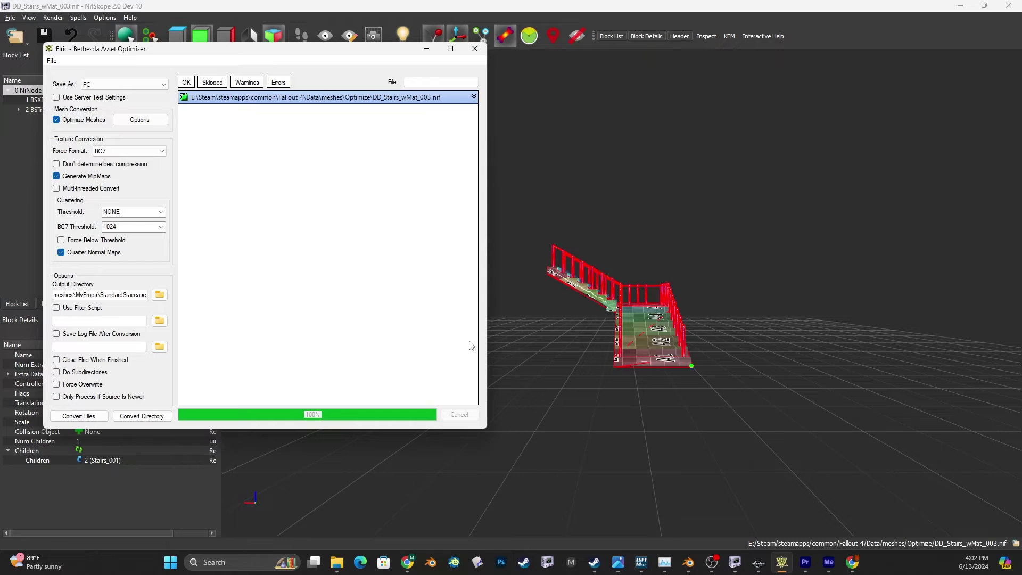
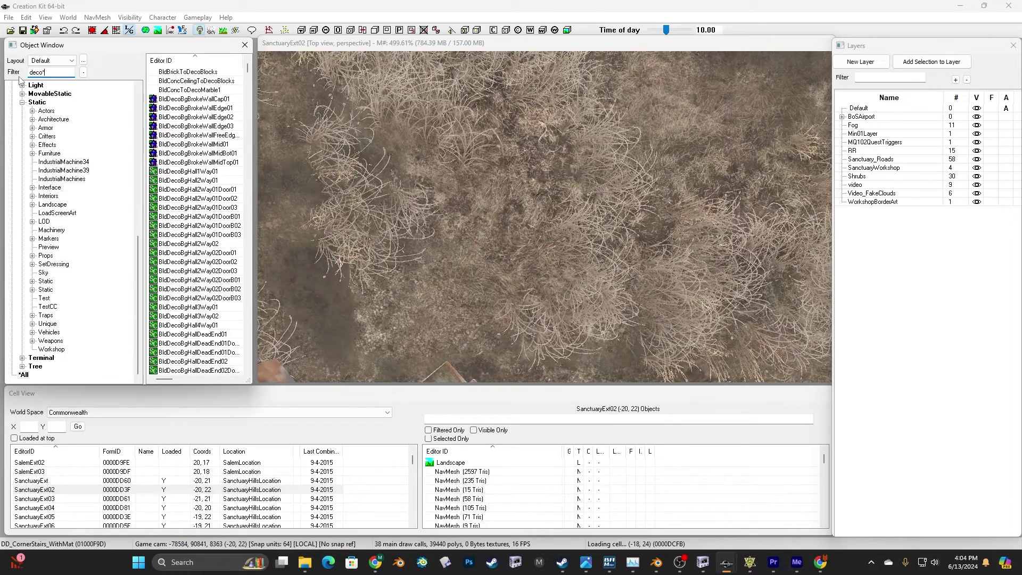
- In Creation Kit, filter the objects by deco*stair and inspect the DecoMainCStairsStr01 static's properties
{"action": "type", "text": "*"}
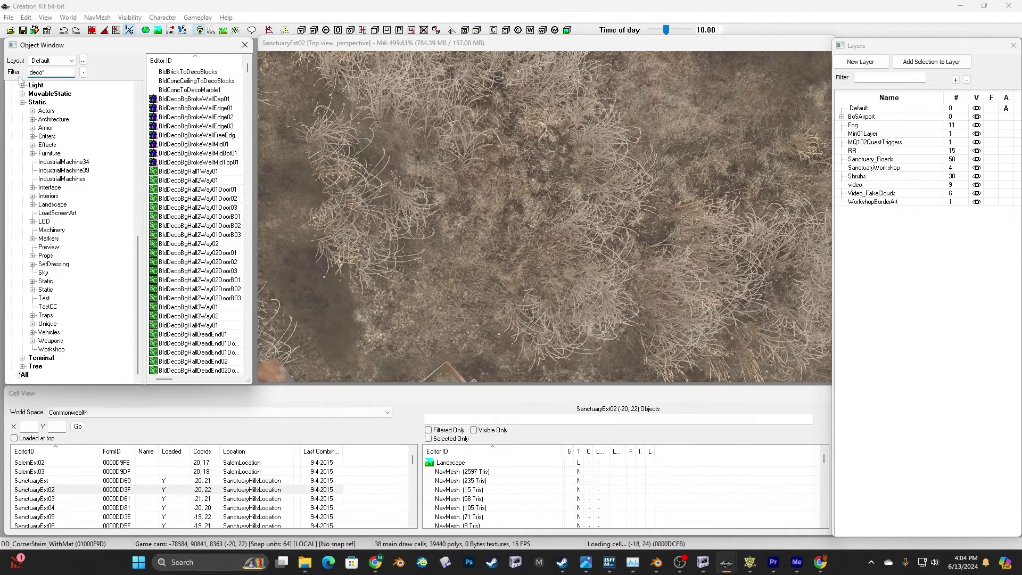
{"action": "type", "text": "stair"}
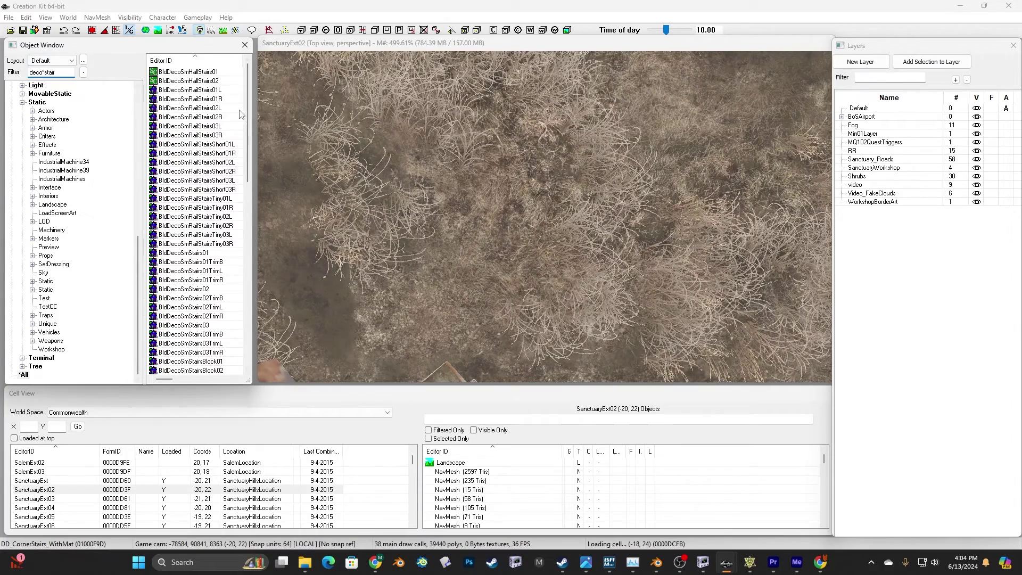
{"action": "scroll", "coordinate": [248, 149], "scroll_direction": "down", "scroll_amount": 6}
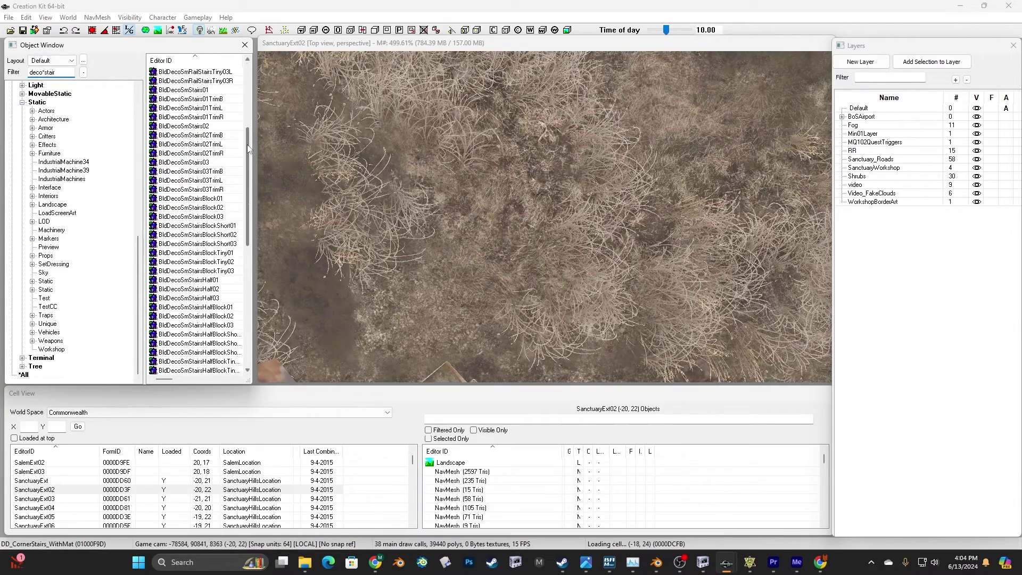
{"action": "left_click_drag", "start_coordinate": [248, 149], "coordinate": [248, 257]}
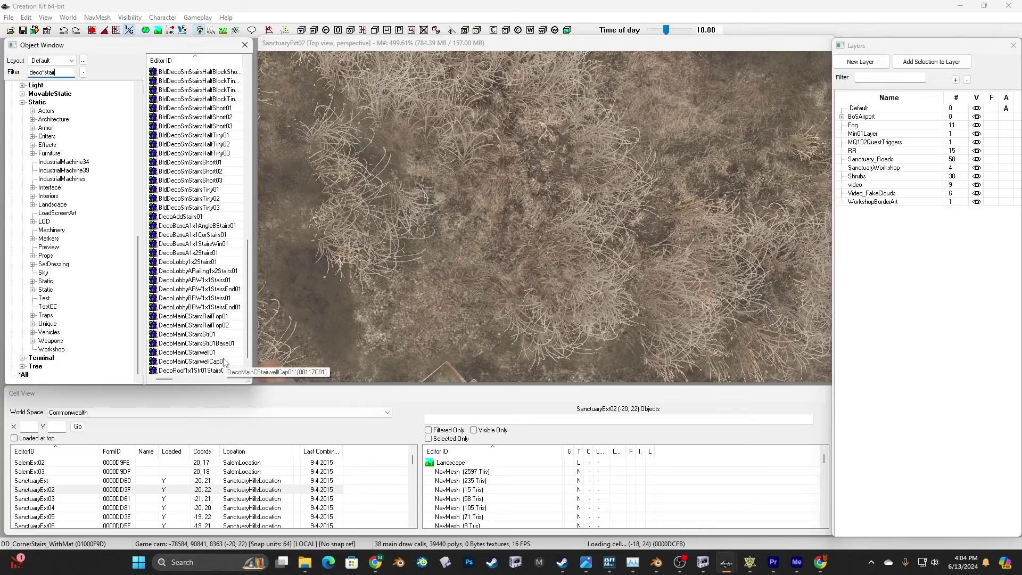
{"action": "double_click", "coordinate": [200, 334]}
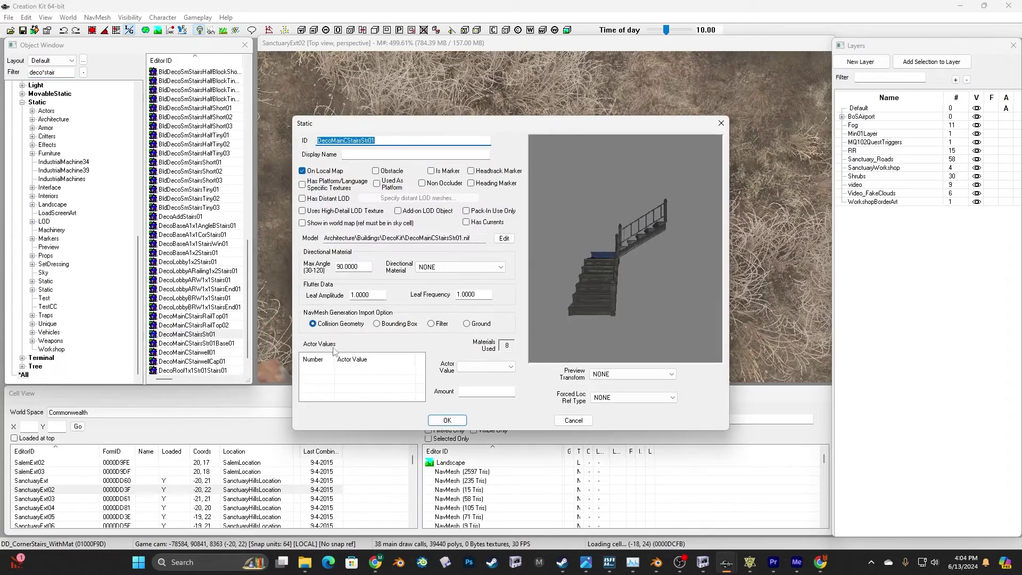
{"action": "left_click", "coordinate": [704, 239]}
{"action": "left_click", "coordinate": [720, 125]}
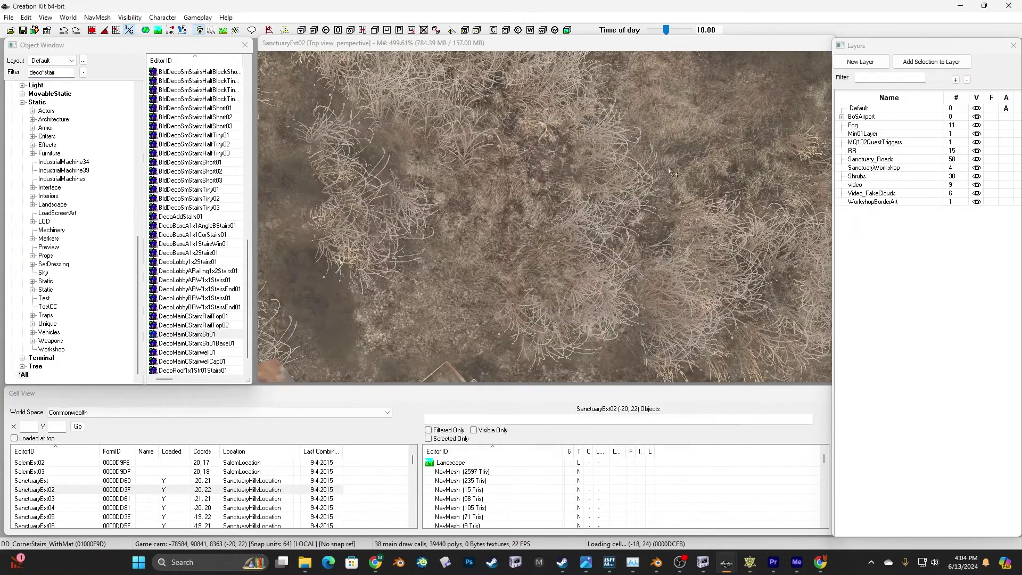
- Duplicate the DecoMainCStairsStr01 static and open the copy for editing
{"action": "right_click", "coordinate": [202, 336]}
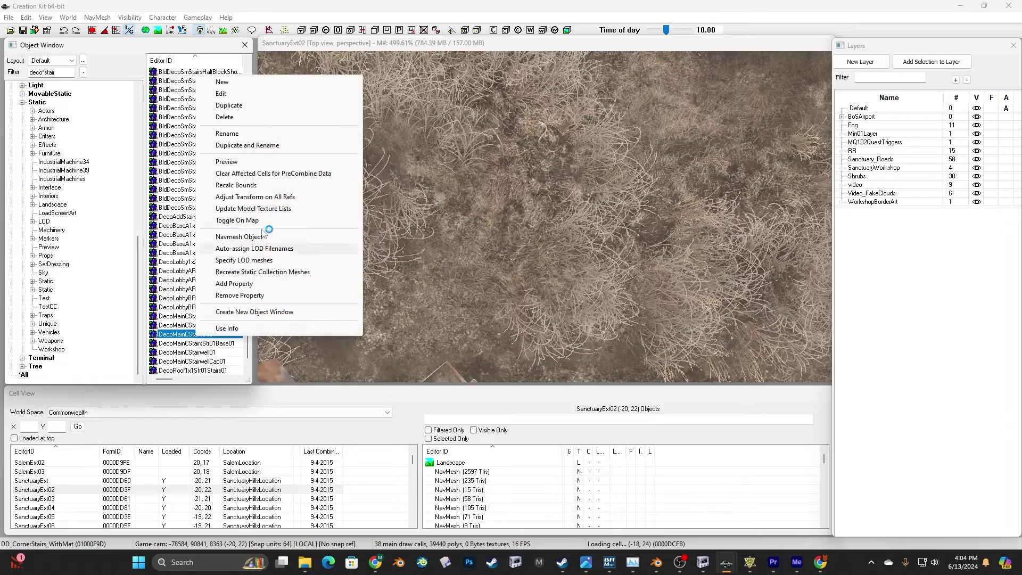
{"action": "left_click", "coordinate": [229, 105]}
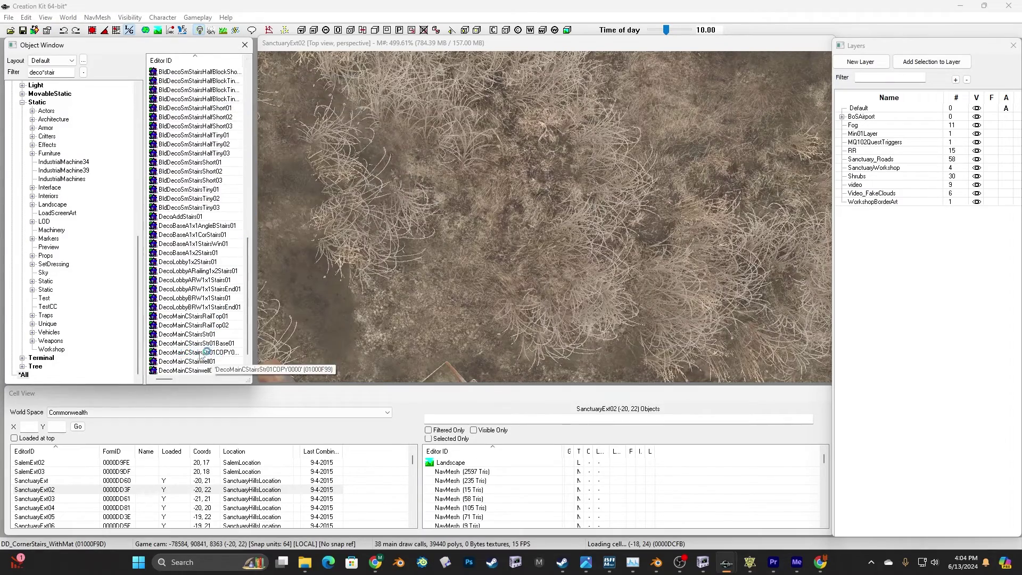
{"action": "left_click", "coordinate": [209, 352]}
{"action": "double_click", "coordinate": [209, 354]}
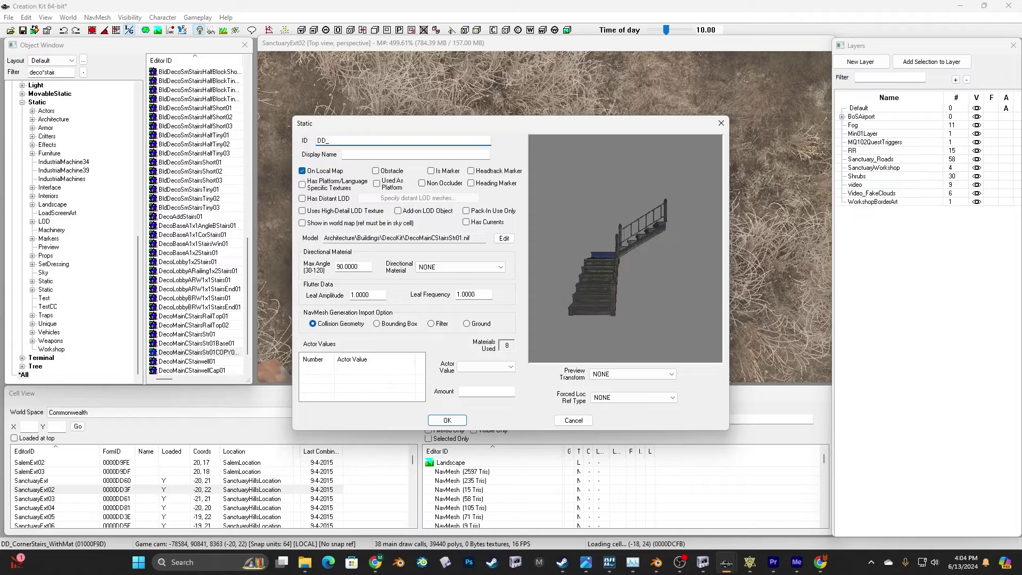
- Set the copied static's ID to DD_MetalStairway and its display name to Digital Drool's Stairwell
{"action": "key", "text": "BackSpace"}
{"action": "key", "text": "BackSpace"}
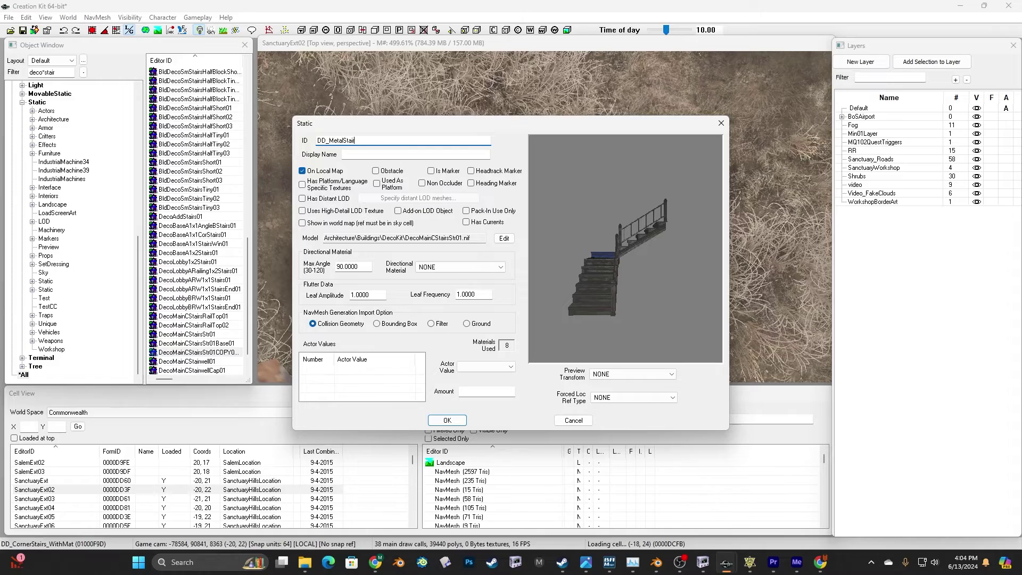
{"action": "left_click", "coordinate": [421, 152]}
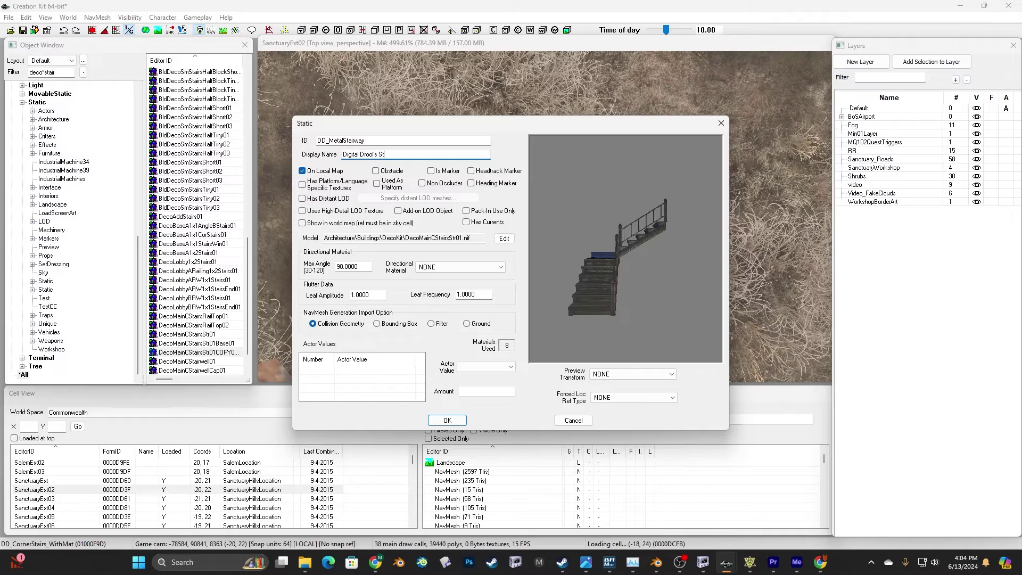
{"action": "type", "text": "Digital Drool's Stairwell"}
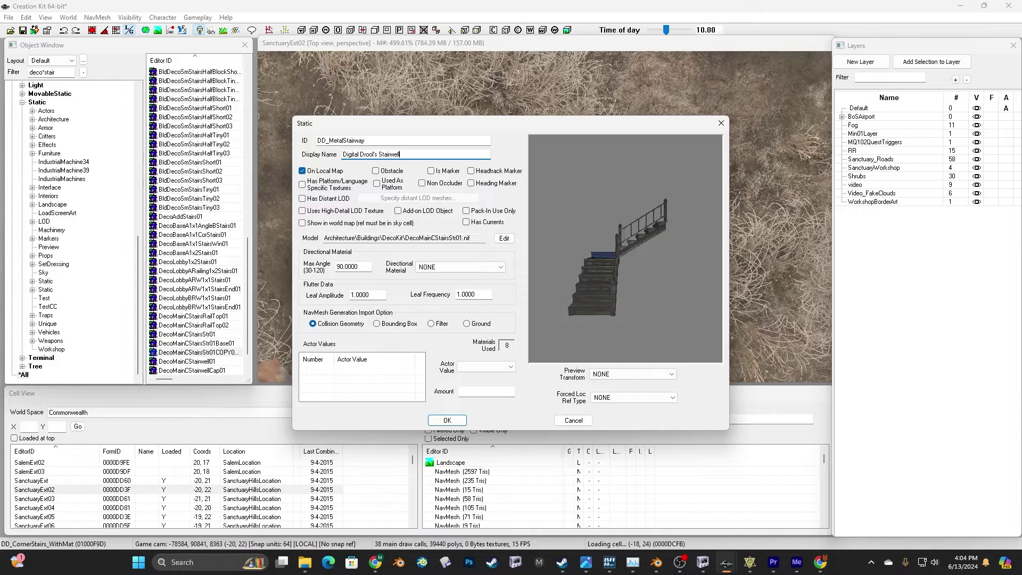
- Replace the static's model with DD_Stairs_wMat_003.nif from the StandardStaircase folder and check it in the preview
{"action": "left_click", "coordinate": [497, 239]}
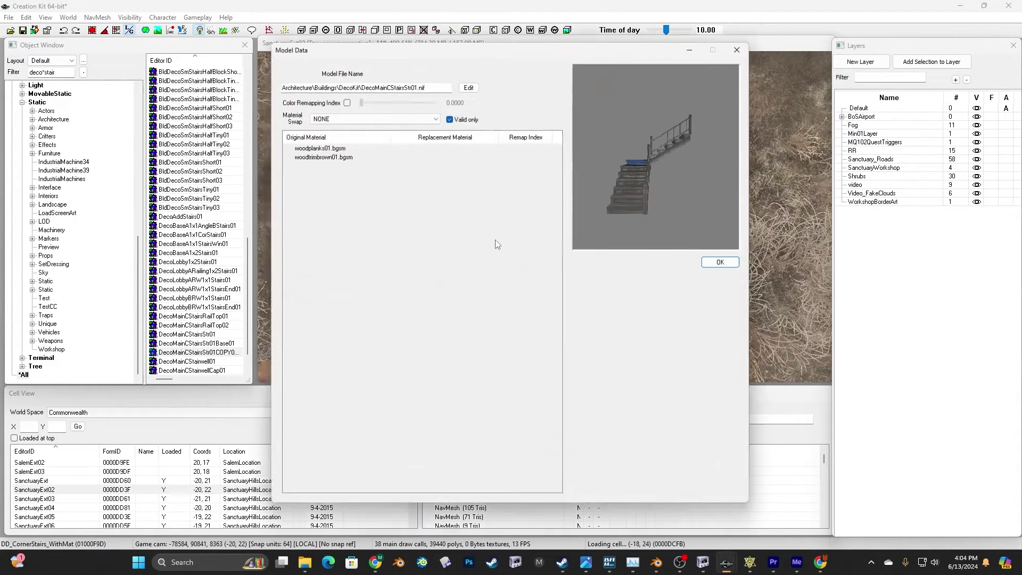
{"action": "left_click", "coordinate": [468, 85]}
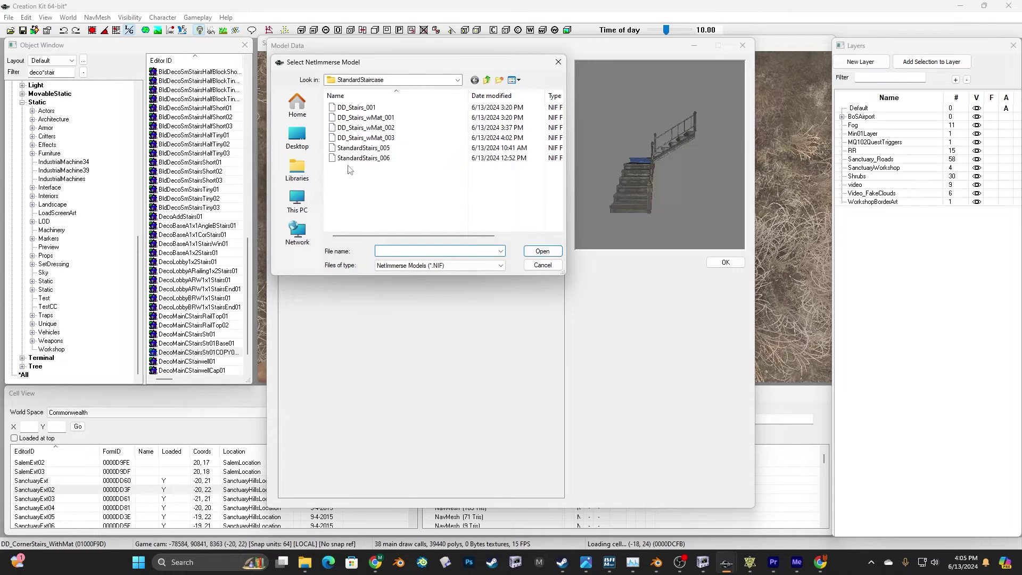
{"action": "left_click", "coordinate": [394, 139]}
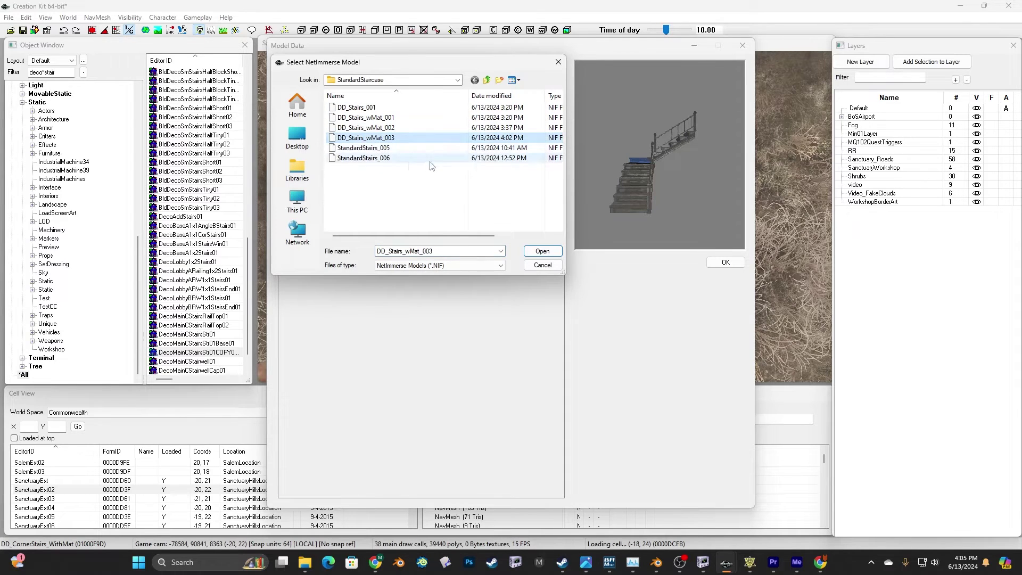
{"action": "left_click", "coordinate": [543, 251]}
{"action": "left_click_drag", "start_coordinate": [692, 209], "coordinate": [560, 221]}
{"action": "left_click", "coordinate": [724, 262]}
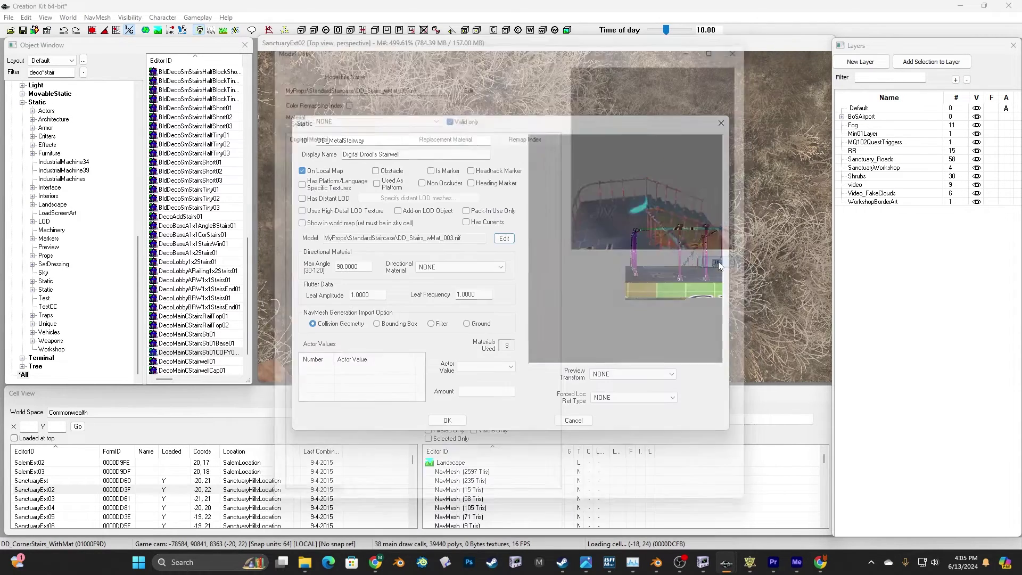
- Save the DD_MetalStairway static by renaming the copied form instead of creating a new one
{"action": "left_click", "coordinate": [447, 420]}
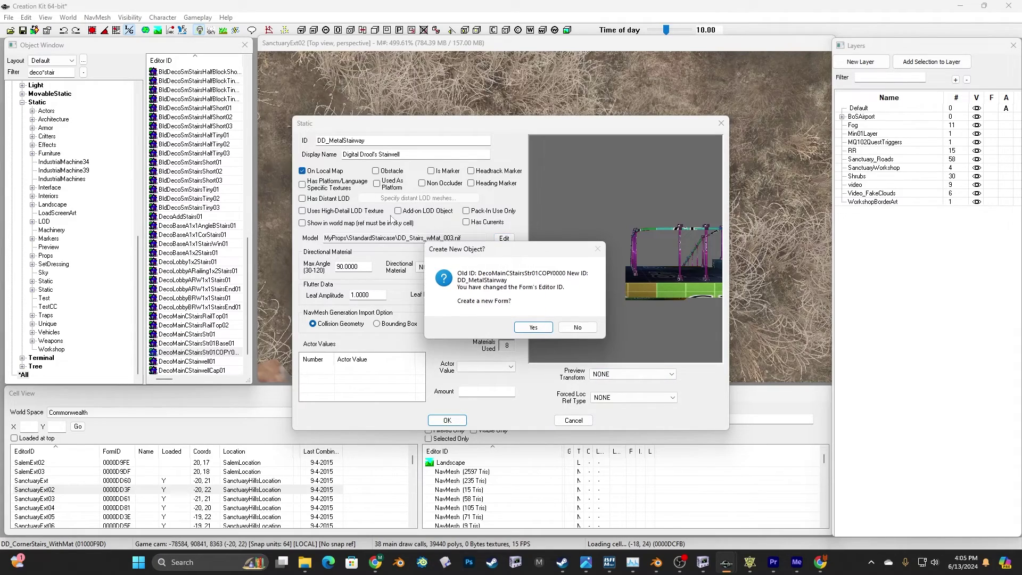
{"action": "left_click", "coordinate": [579, 328]}
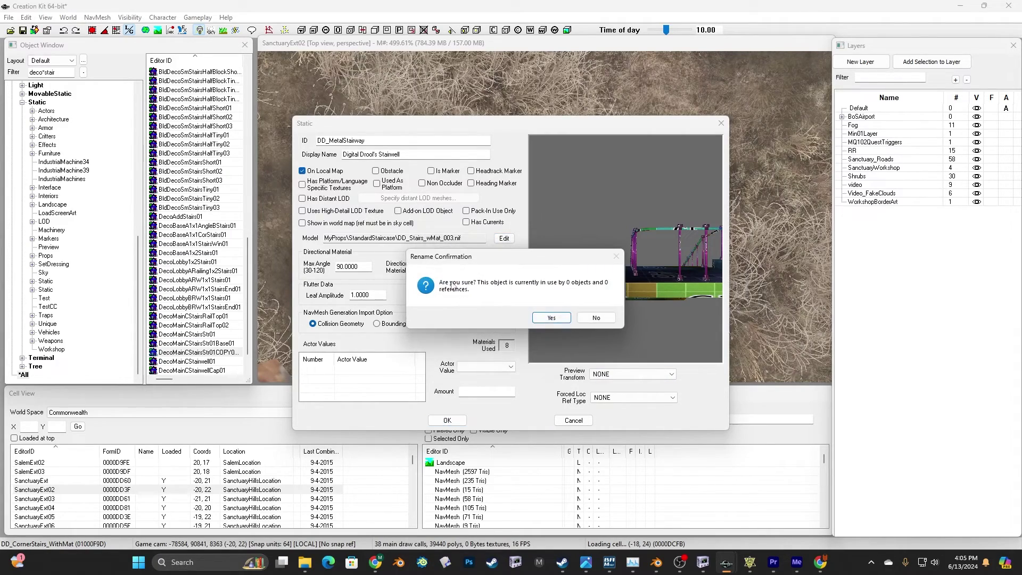
{"action": "left_click", "coordinate": [538, 321]}
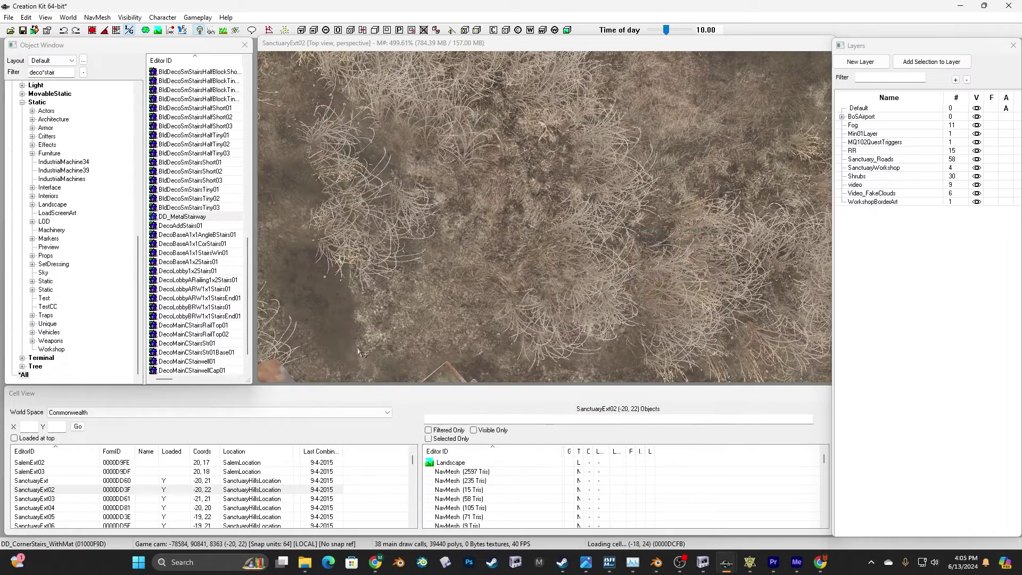
- Try placing a DD_MetalStairway on the ground between the two Sanctuary houses and delete it
{"action": "scroll", "coordinate": [446, 286], "scroll_direction": "up", "scroll_amount": 1}
{"action": "middle_click_drag", "start_coordinate": [446, 286], "coordinate": [608, 232]}
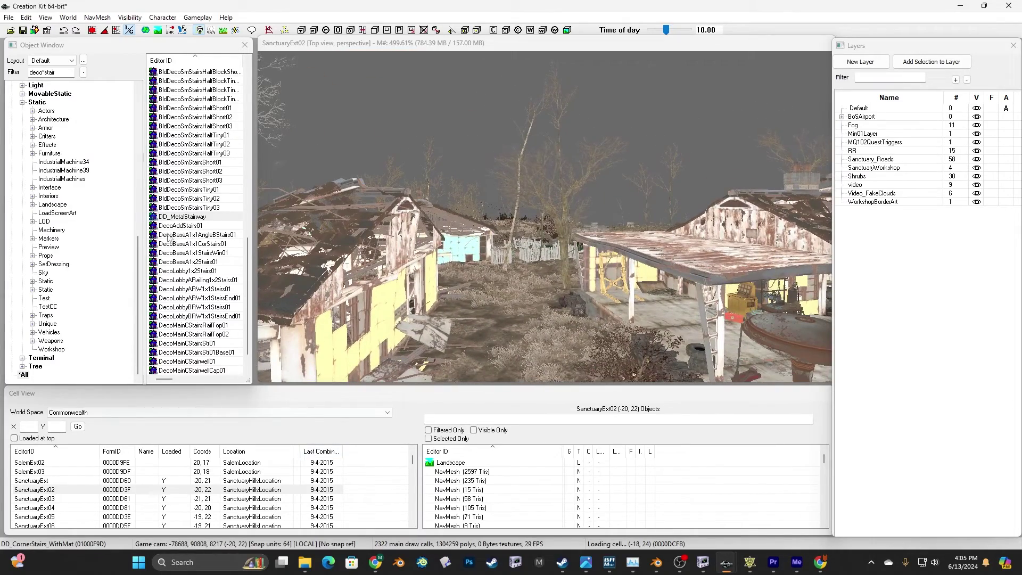
{"action": "left_click", "coordinate": [170, 217]}
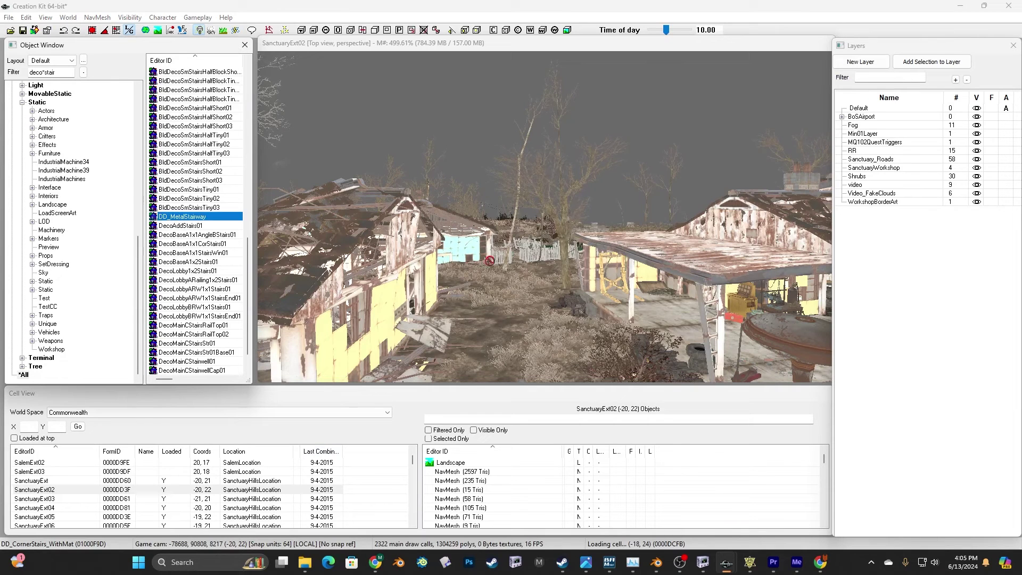
{"action": "left_click_drag", "start_coordinate": [551, 343], "coordinate": [549, 344]}
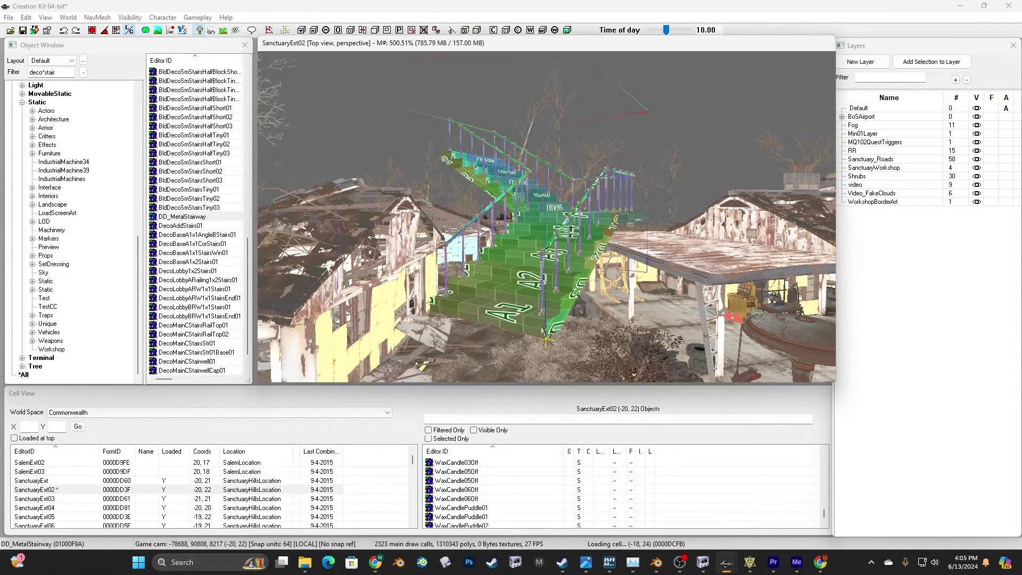
{"action": "left_click", "coordinate": [548, 272]}
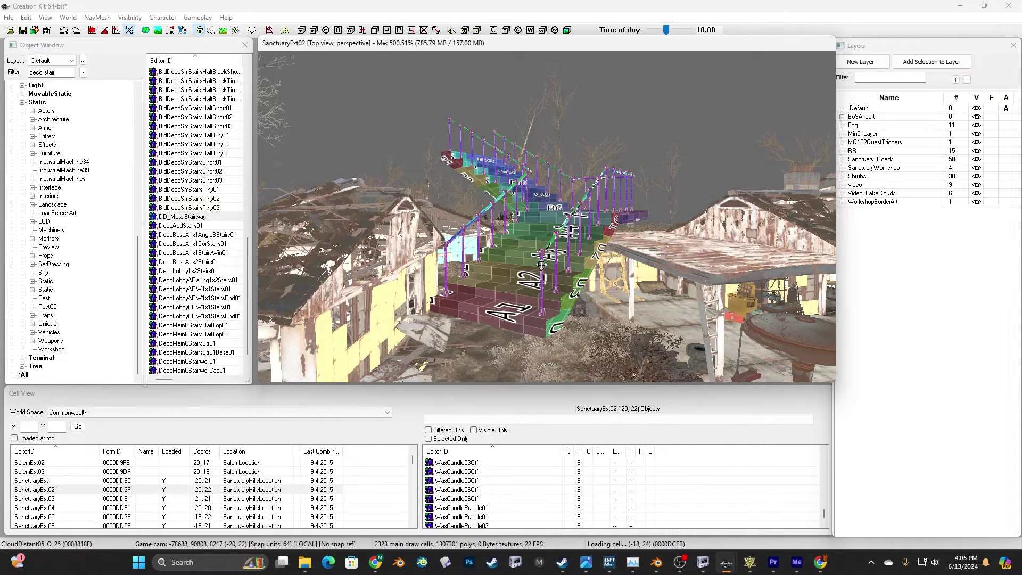
{"action": "key", "text": "Delete"}
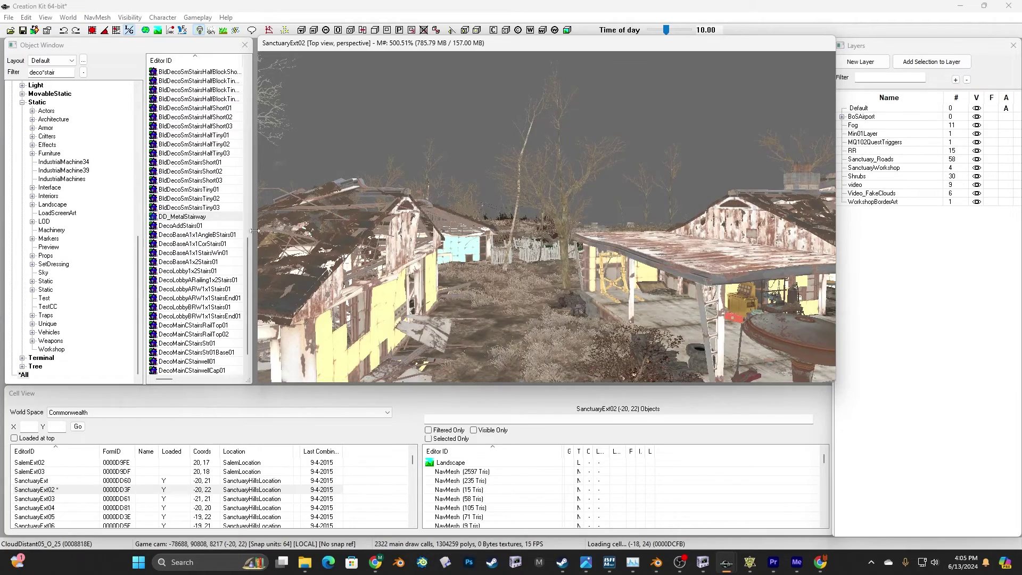
- Place a DD_MetalStairway on the ground beside the house with the carport and rotate its upper flight toward the carport
{"action": "scroll", "coordinate": [471, 264], "scroll_direction": "up", "scroll_amount": 5}
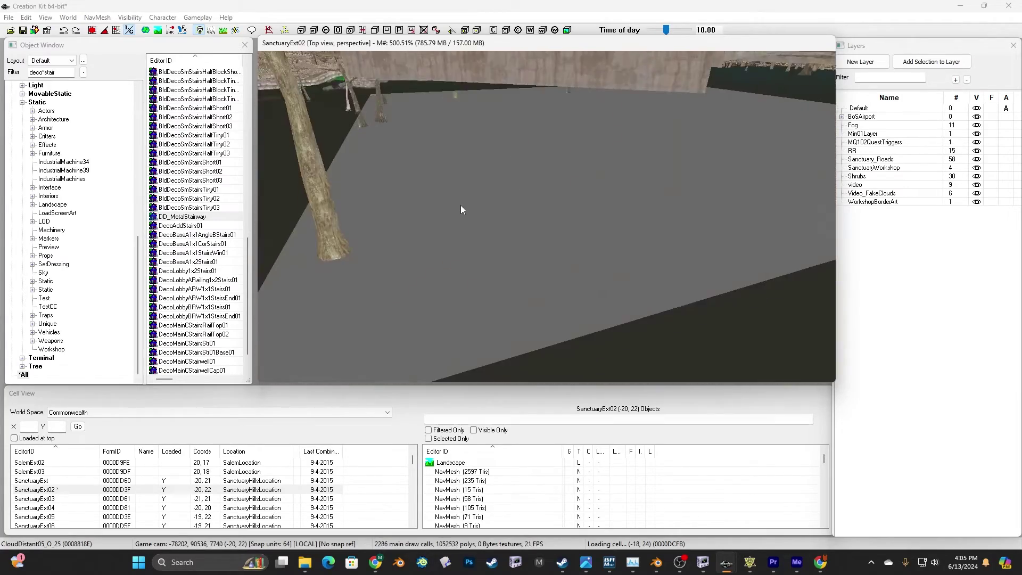
{"action": "scroll", "coordinate": [463, 213], "scroll_direction": "down", "scroll_amount": 3}
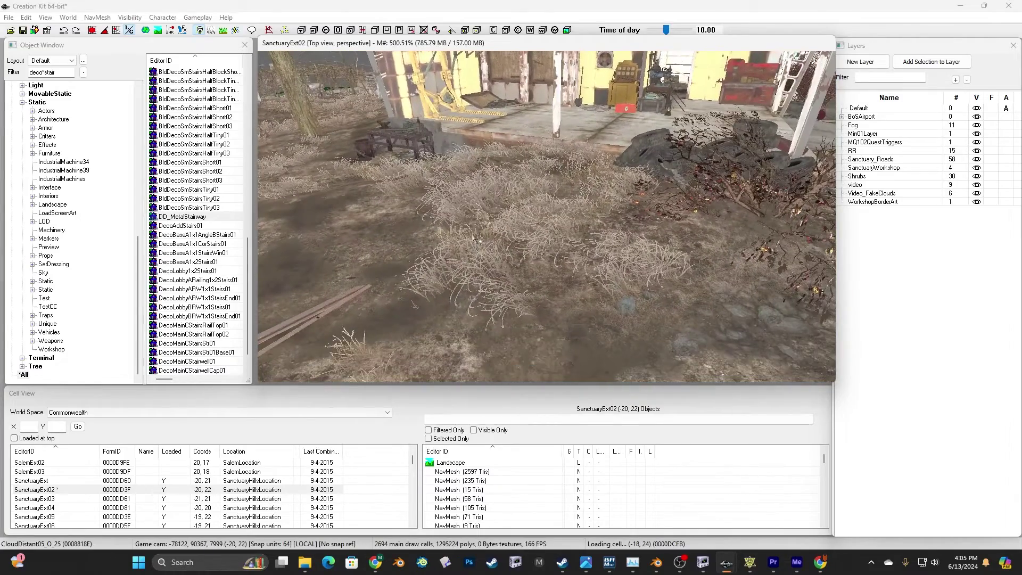
{"action": "left_click_drag", "start_coordinate": [181, 217], "coordinate": [403, 227]}
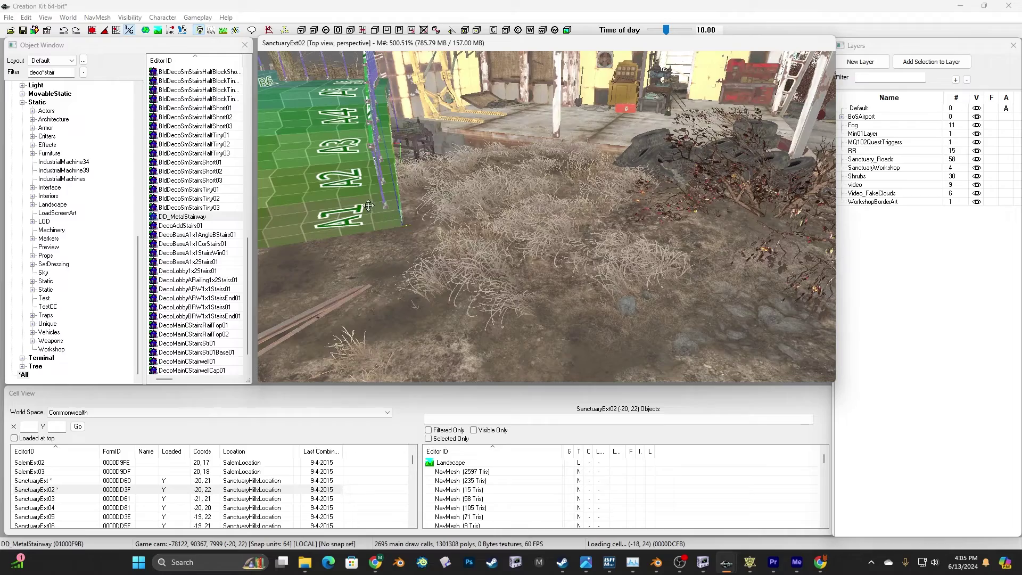
{"action": "left_click", "coordinate": [387, 218]}
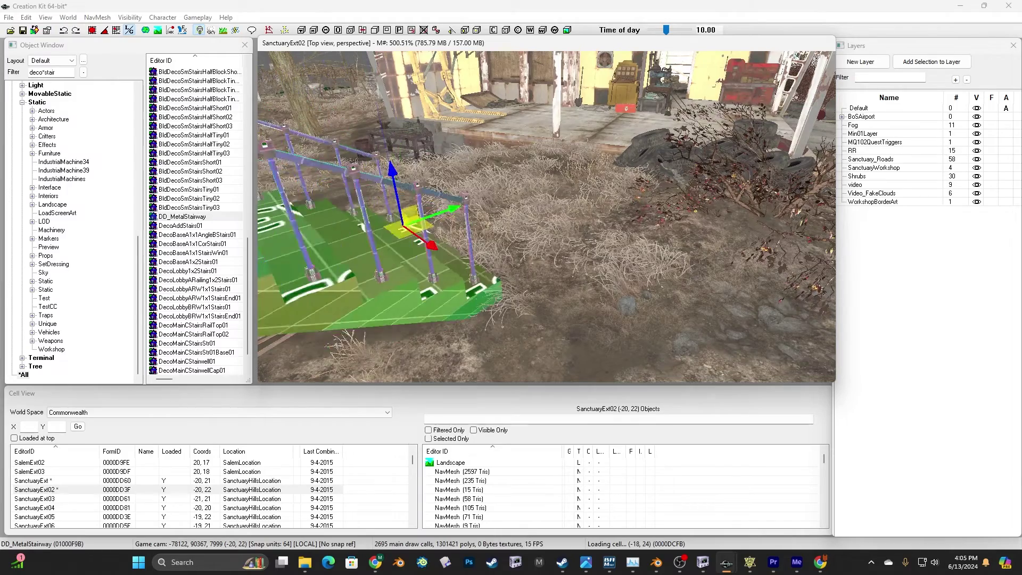
{"action": "key", "text": "shift"}
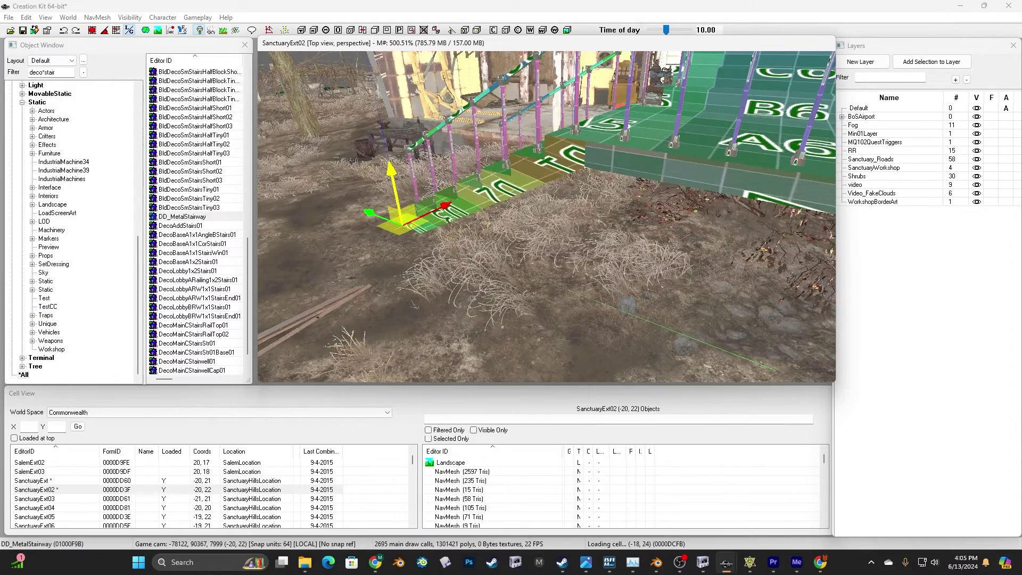
{"action": "key", "text": "shift"}
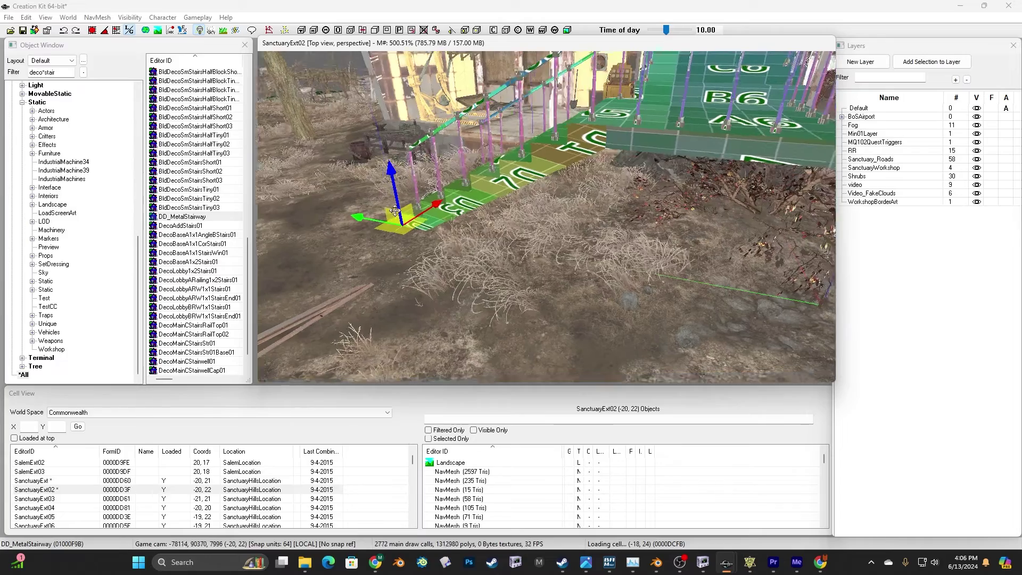
- Move the stairway along its axes until its top step meets the carport roof edge and its base sits on the ground
{"action": "key", "text": "shift"}
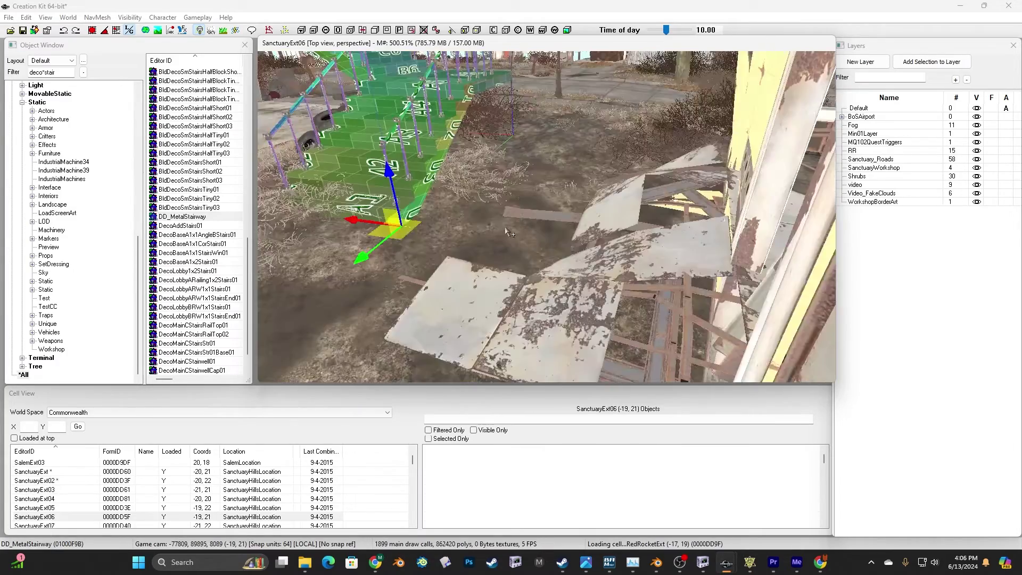
{"action": "key", "text": "shift"}
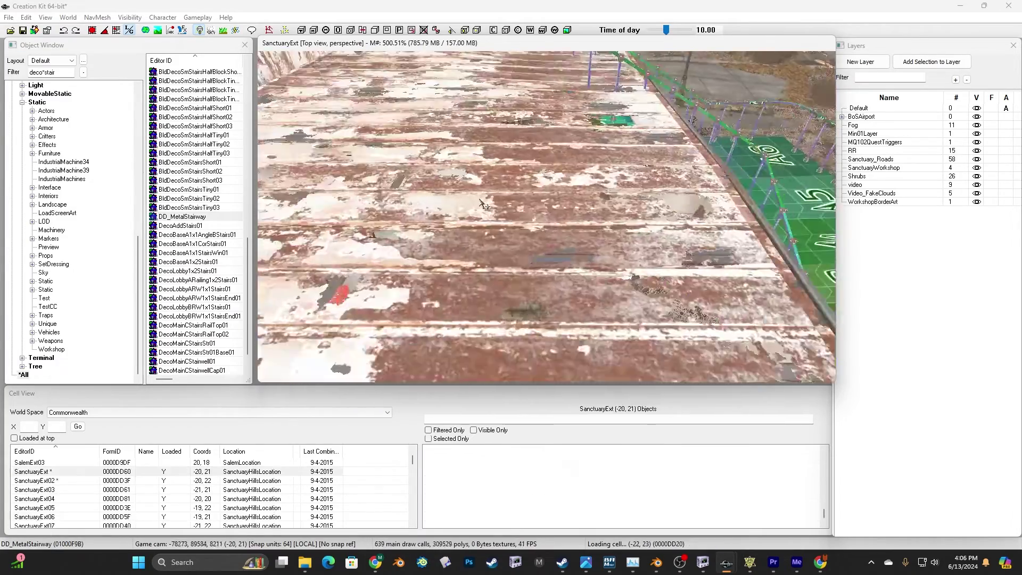
{"action": "key", "text": "shift"}
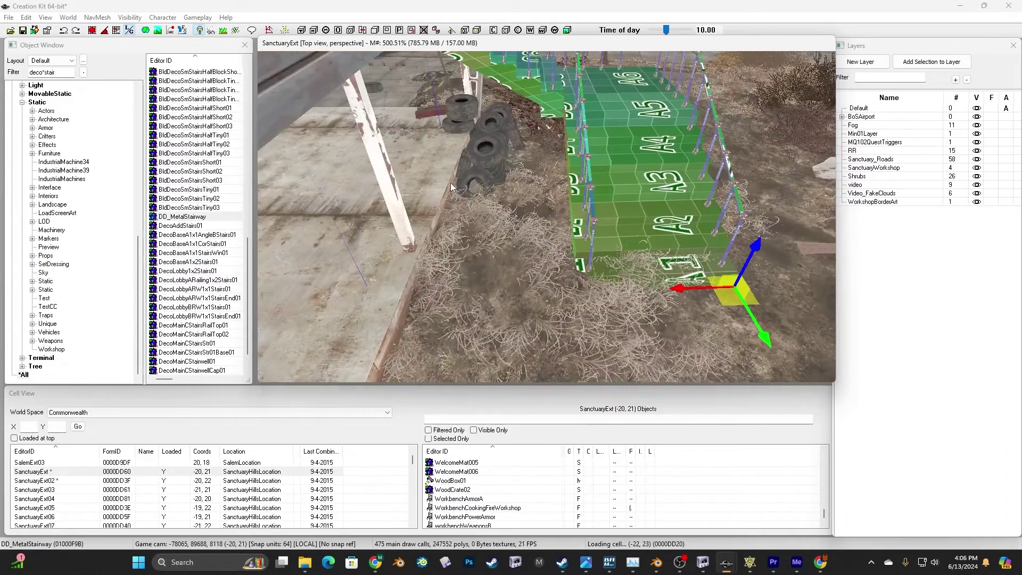
{"action": "left_click_drag", "start_coordinate": [635, 273], "coordinate": [799, 316]}
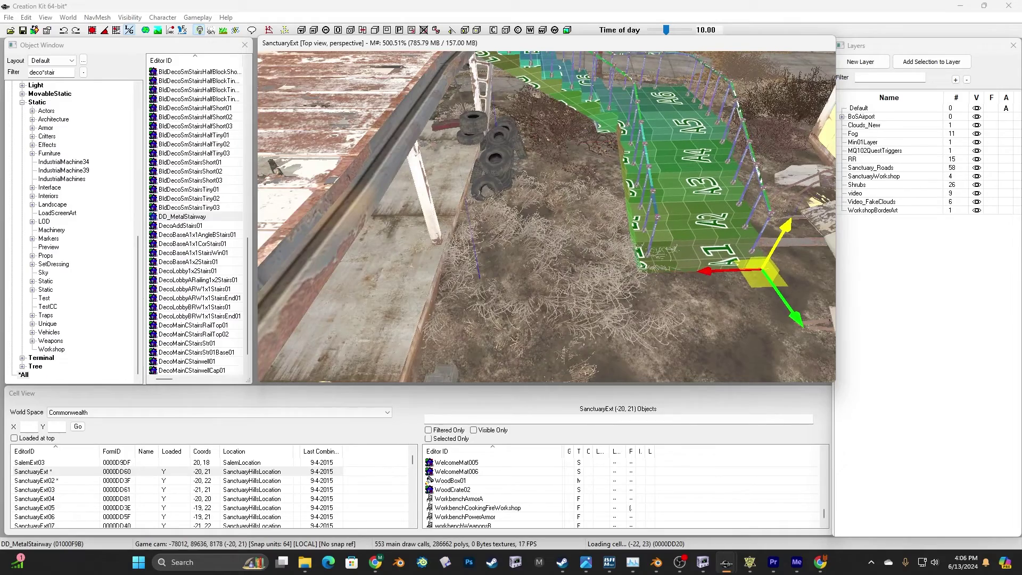
{"action": "middle_click_drag", "start_coordinate": [626, 201], "coordinate": [632, 254]}
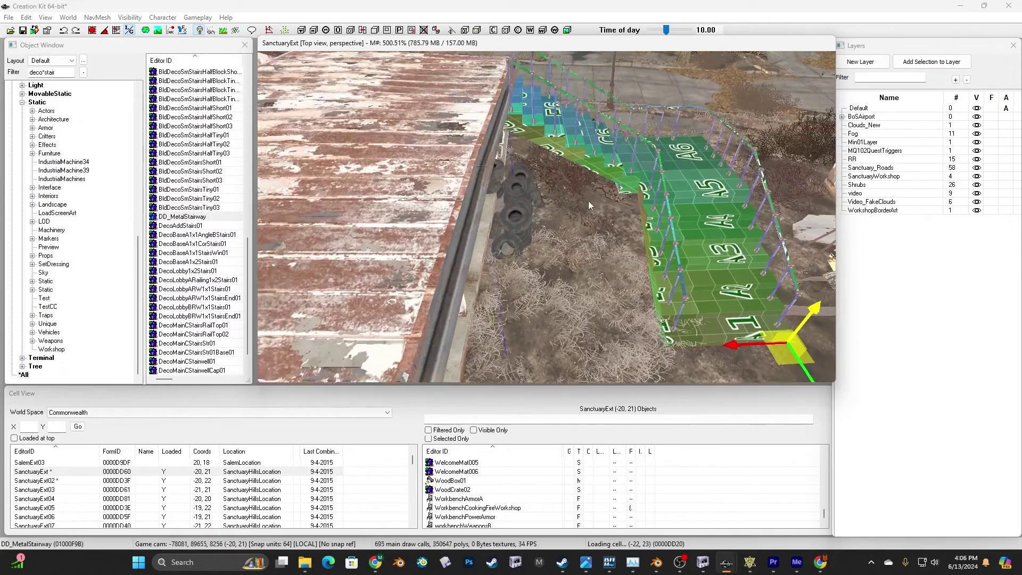
{"action": "right_click_drag", "start_coordinate": [718, 326], "coordinate": [732, 326]}
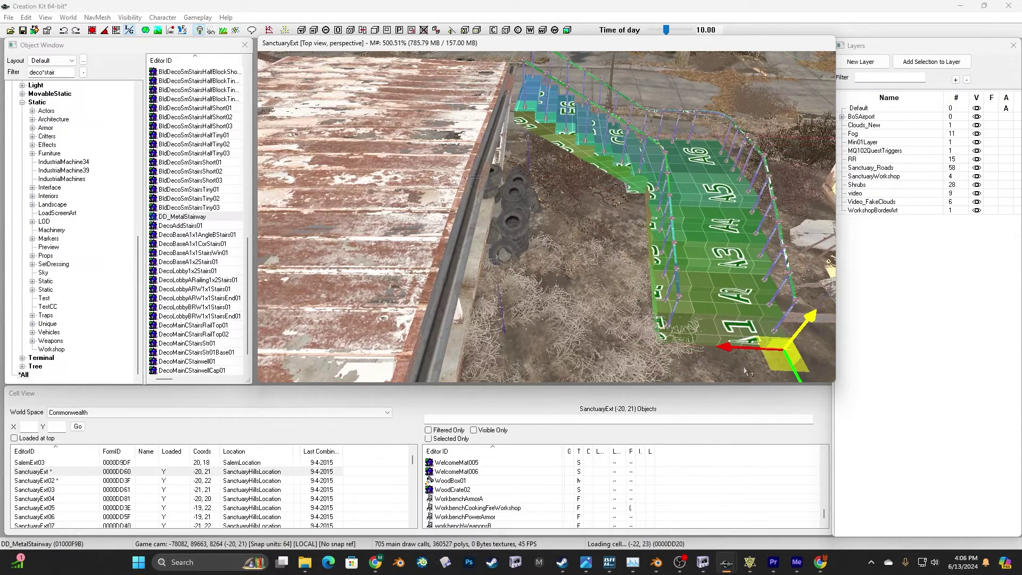
{"action": "left_click_drag", "start_coordinate": [745, 372], "coordinate": [772, 407]}
{"action": "middle_click_drag", "start_coordinate": [520, 212], "coordinate": [522, 216]}
{"action": "scroll", "coordinate": [520, 216], "scroll_direction": "down", "scroll_amount": 2}
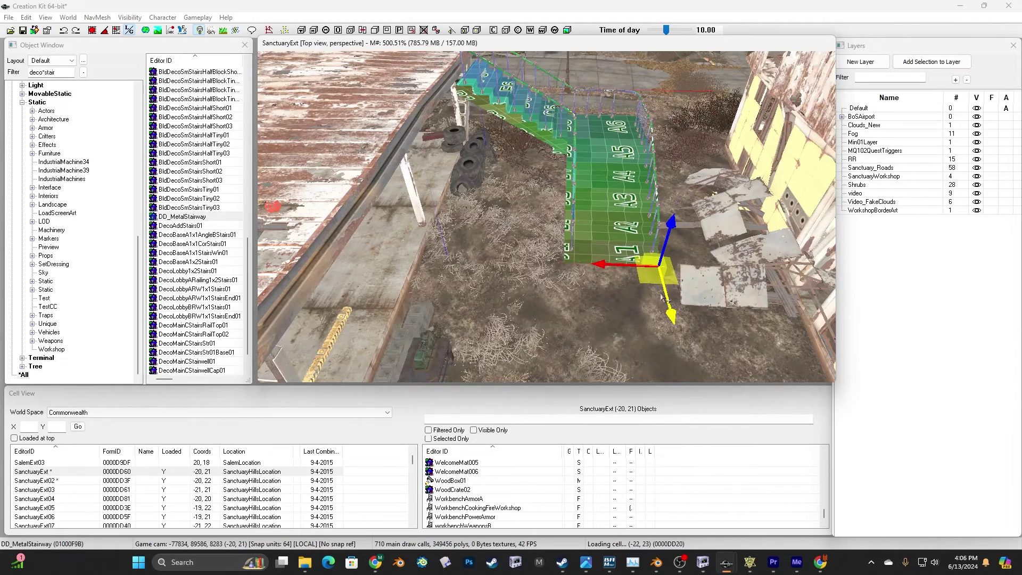
{"action": "mouse_move", "coordinate": [644, 290]}
{"action": "left_mouse_down"}
{"action": "mouse_move", "coordinate": [658, 304]}
{"action": "mouse_move", "coordinate": [655, 291]}
{"action": "left_mouse_up"}
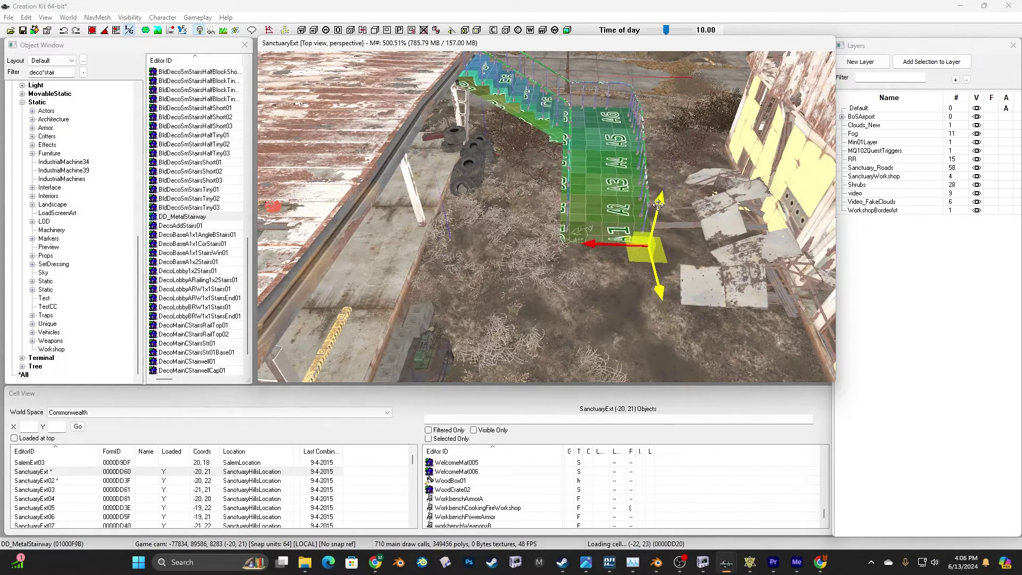
{"action": "left_click_drag", "start_coordinate": [659, 207], "coordinate": [659, 211]}
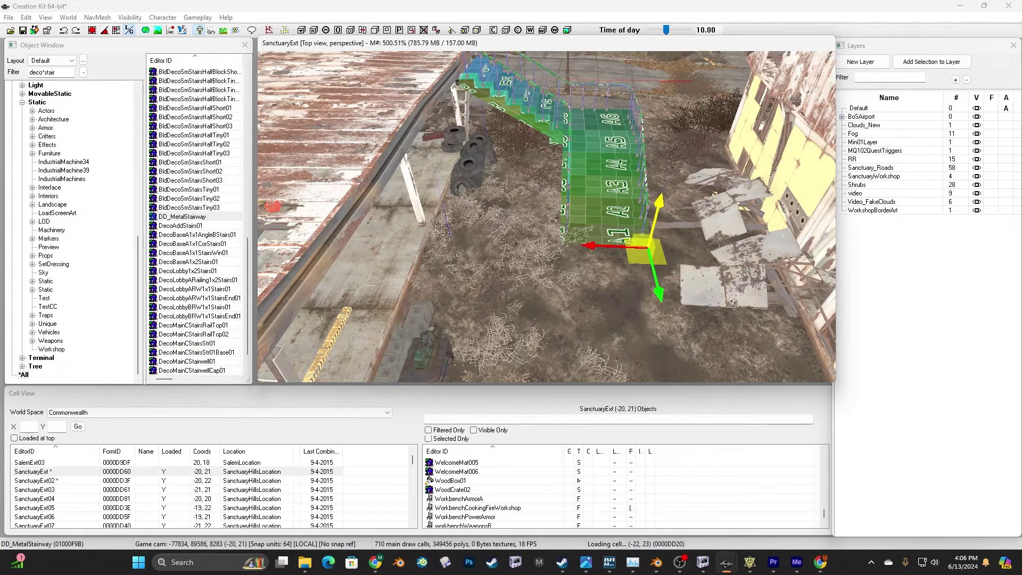
{"action": "left_click_drag", "start_coordinate": [659, 210], "coordinate": [659, 207]}
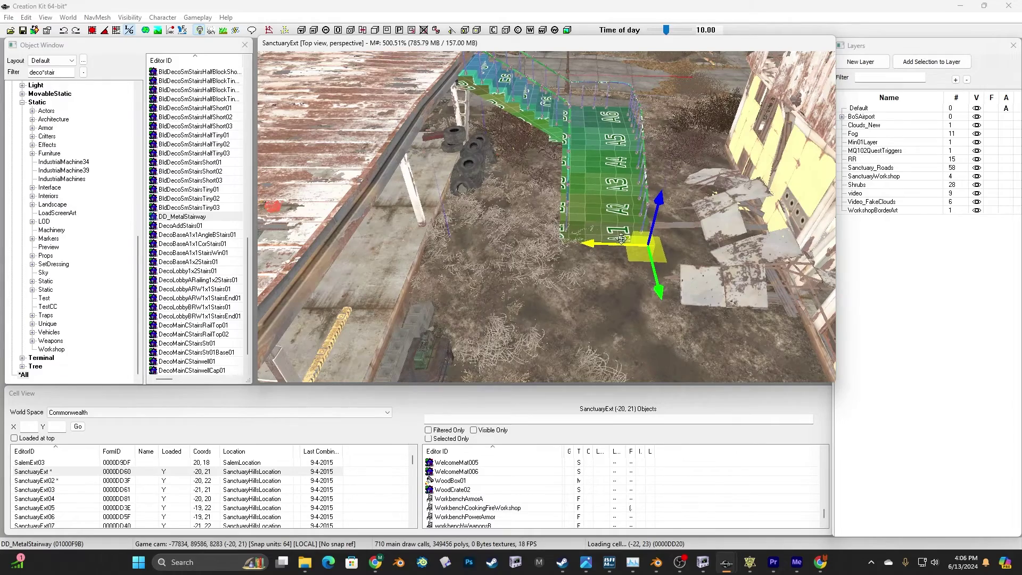
{"action": "middle_click_drag", "start_coordinate": [506, 179], "coordinate": [388, 187], "text": "shift"}
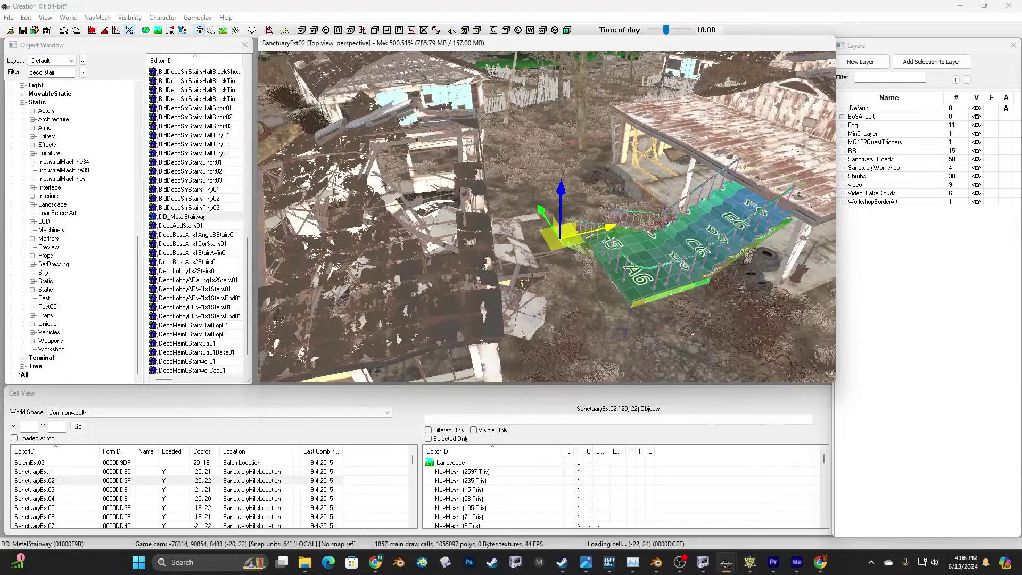
- Save the plugin in the Fallout 4 Data folder as DD_TestStairs_00.esp, basing the name on DD_TestStairs_001.esp
{"action": "left_click", "coordinate": [23, 31]}
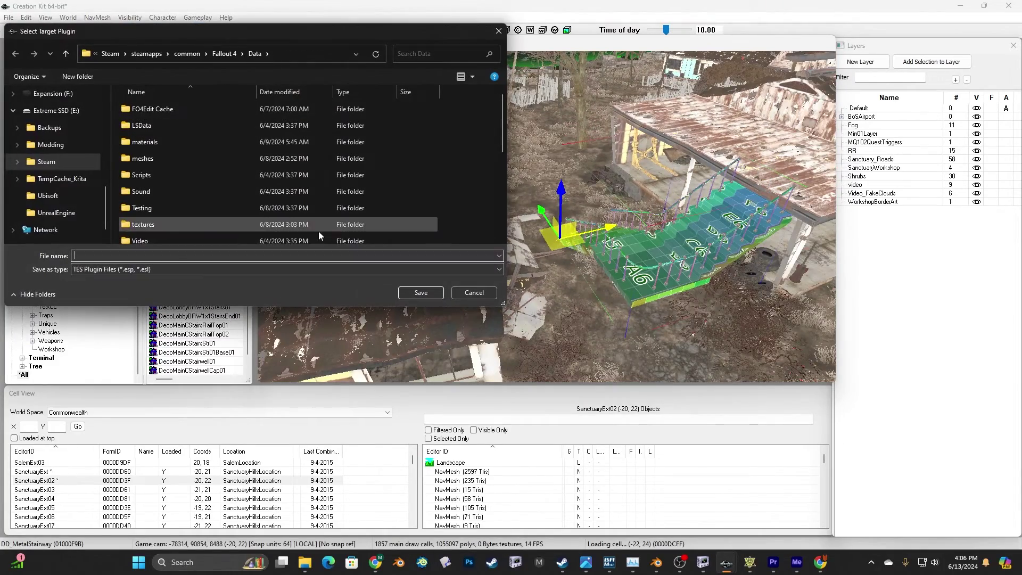
{"action": "scroll", "coordinate": [187, 232], "scroll_direction": "down", "scroll_amount": 5}
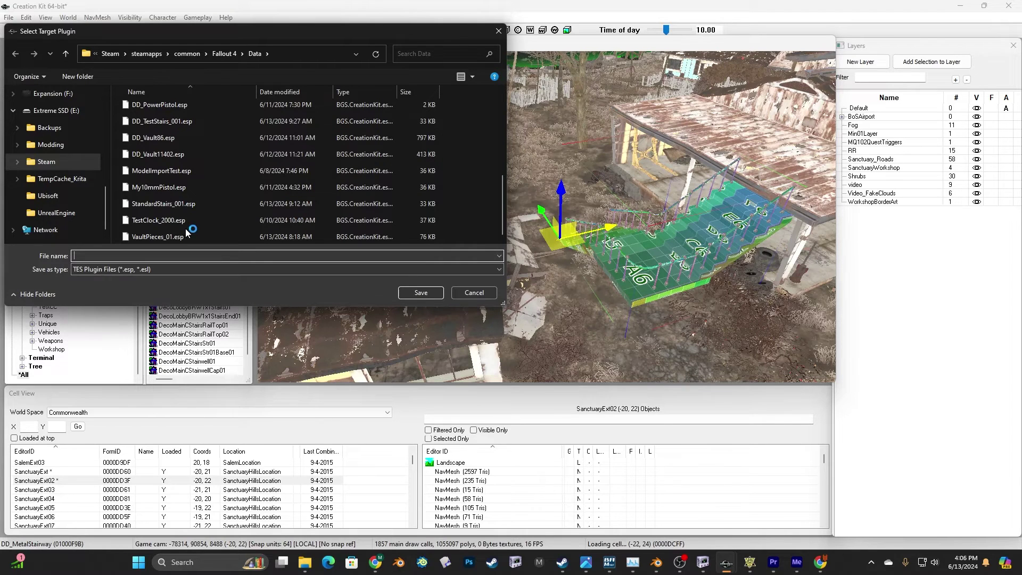
{"action": "left_click", "coordinate": [162, 121]}
{"action": "left_click", "coordinate": [135, 255]}
{"action": "left_click", "coordinate": [122, 256]}
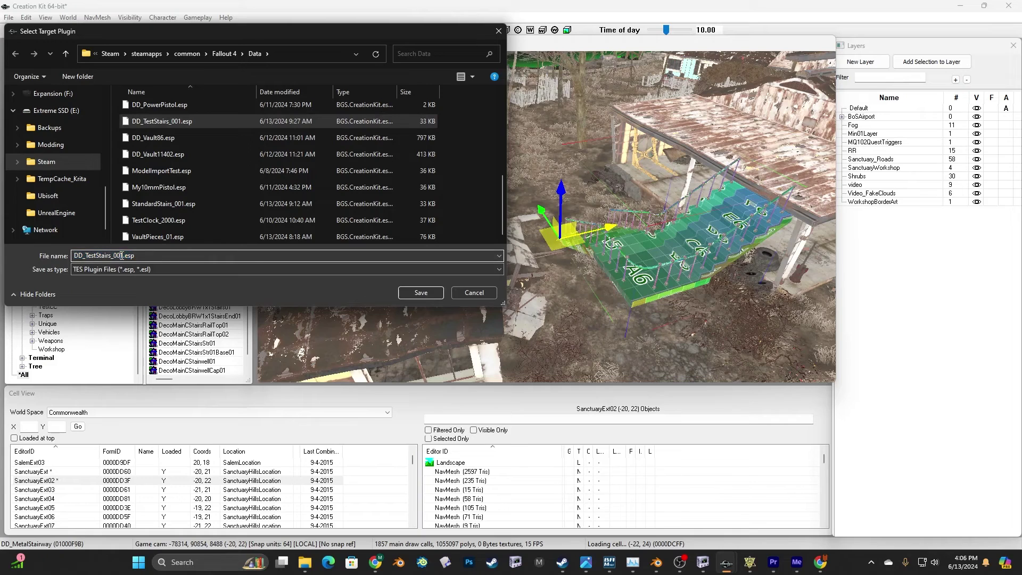
{"action": "key", "text": "BackSpace"}
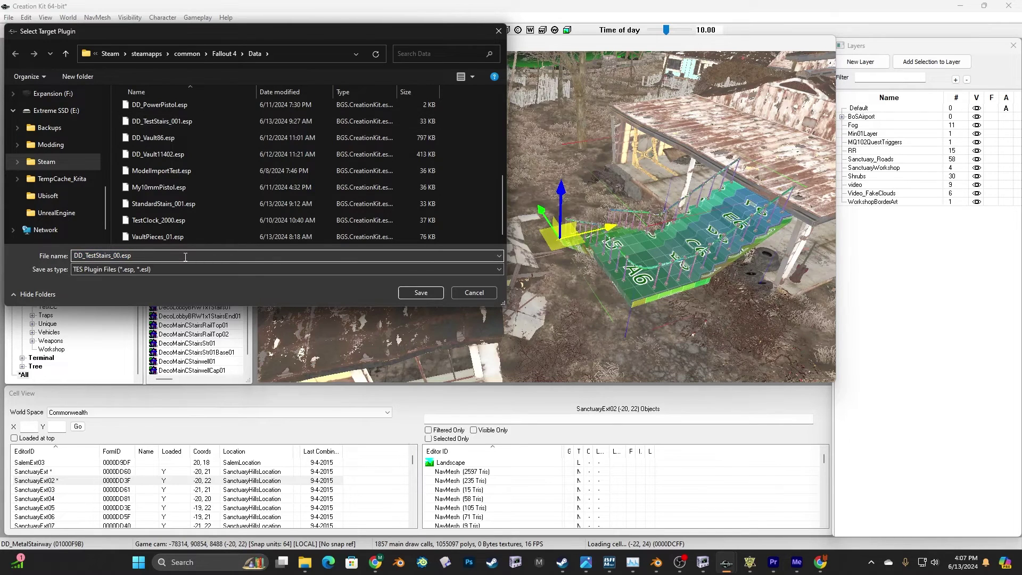
{"action": "key", "text": "Return"}
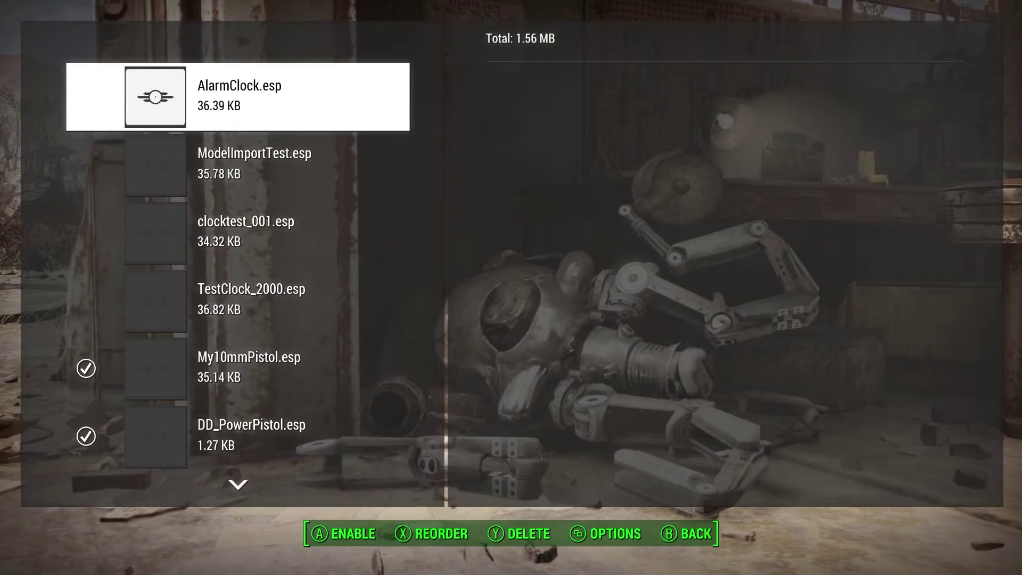
- In Fallout 4's mod load order, disable dd_MetalStairs.esp and enable DD_TestStairs_002.esp
{"action": "key", "text": "Down"}
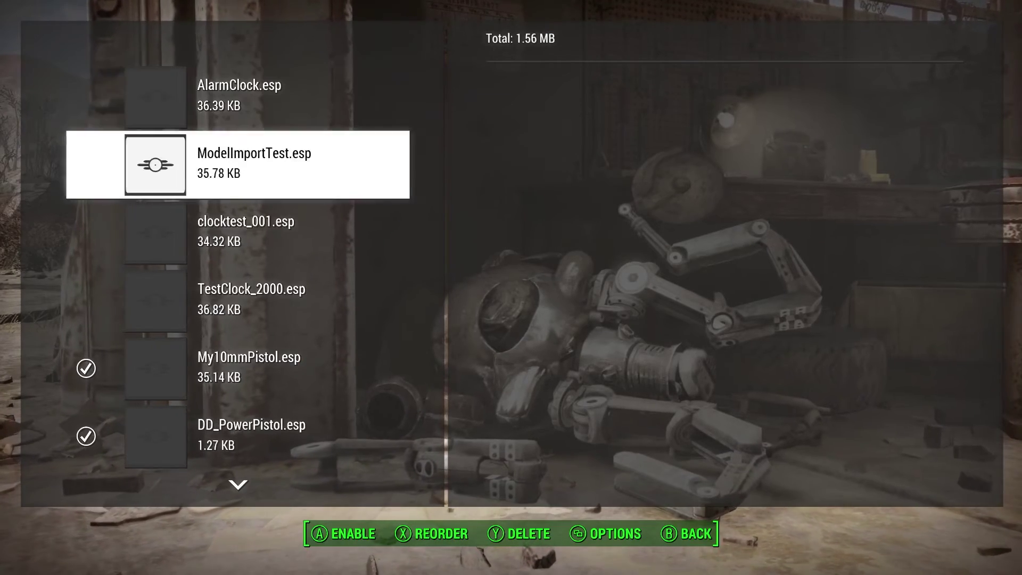
{"action": "key", "text": "Down"}
{"action": "key", "text": "Down"}
{"action": "key", "text": "Down"}
{"action": "key", "text": "Down"}
{"action": "key", "text": "Down"}
{"action": "key", "text": "Down"}
{"action": "key", "text": "Down"}
{"action": "key", "text": "Down"}
{"action": "key", "text": "Down"}
{"action": "key", "text": "Down"}
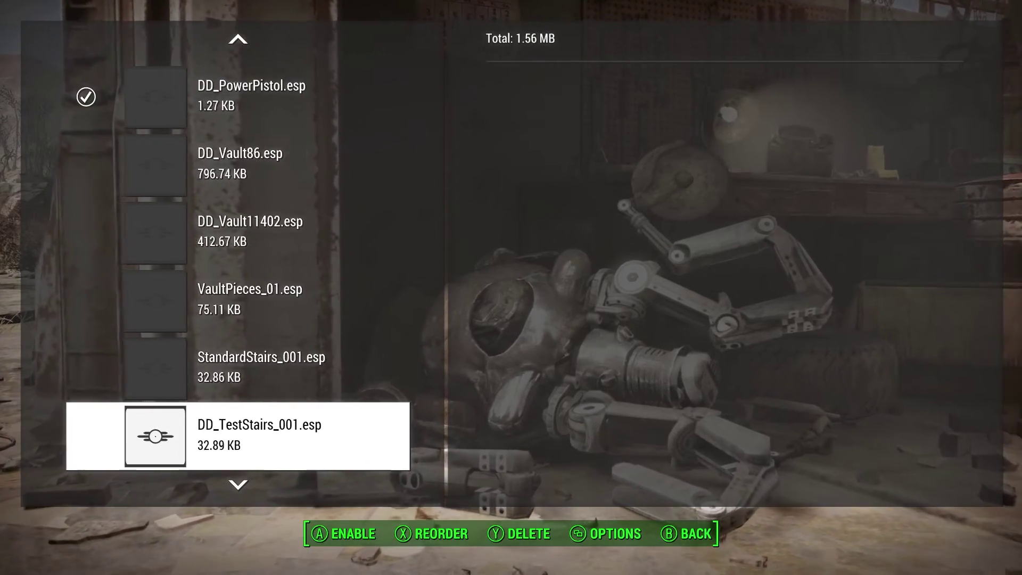
{"action": "key", "text": "Down"}
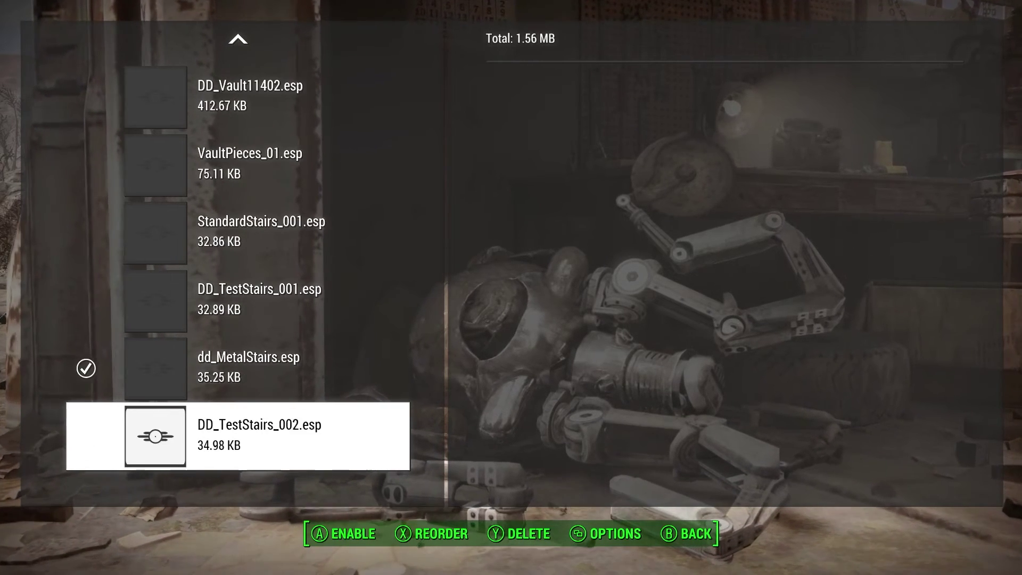
{"action": "key", "text": "Up"}
{"action": "key", "text": "Down"}
{"action": "key", "text": "Return"}
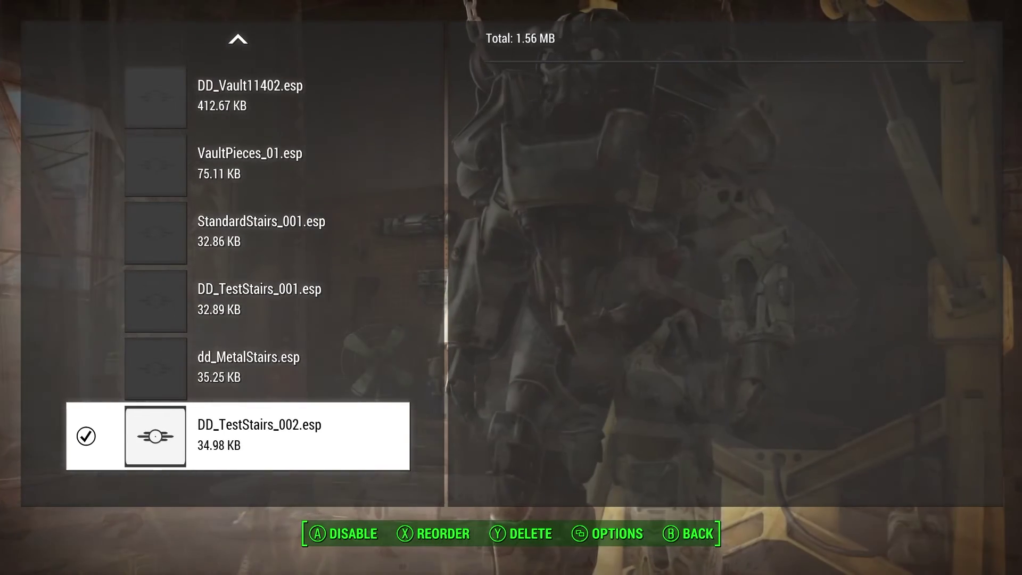
- Leave the mod list and continue the latest save, accepting to load it without dd_MetalStairs.esp
{"action": "key", "text": "Escape"}
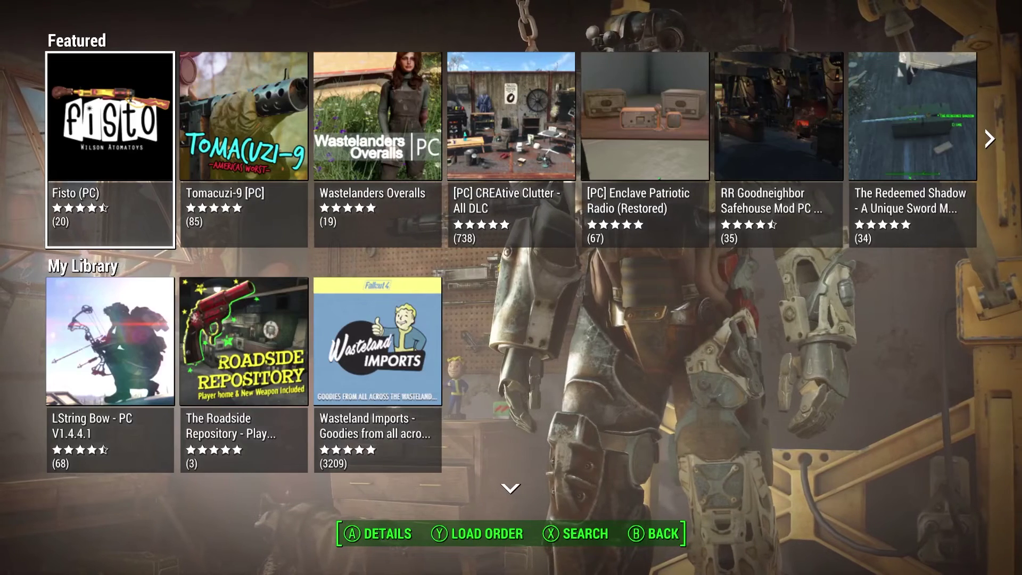
{"action": "key", "text": "Escape"}
{"action": "key", "text": "Return"}
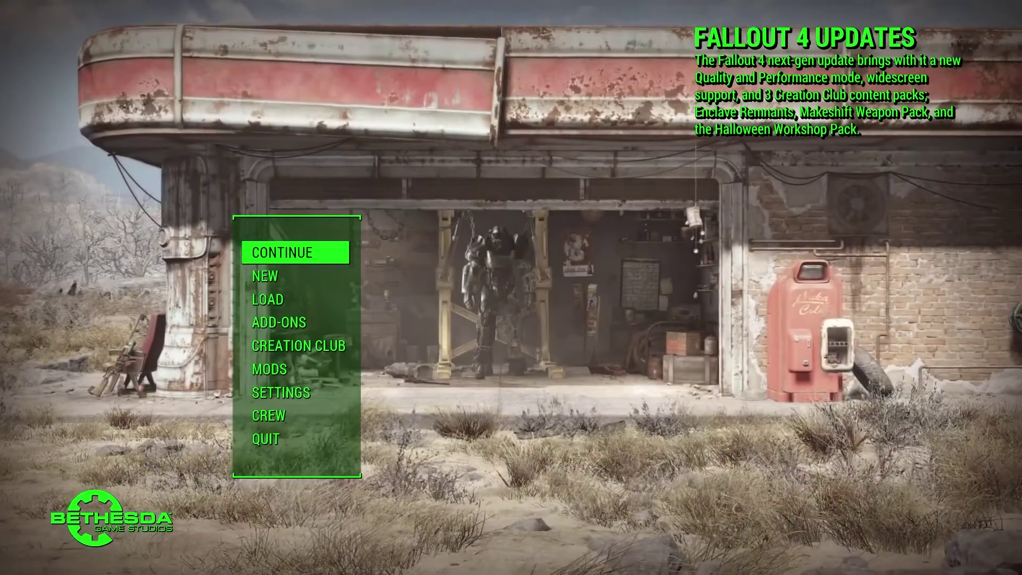
{"action": "key", "text": "Return"}
{"action": "key", "text": "e"}
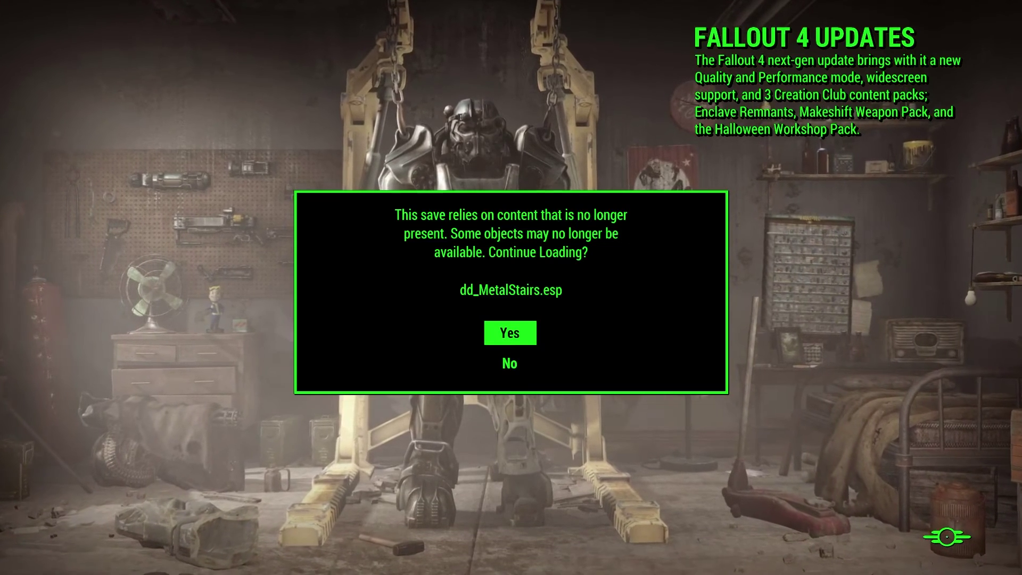
{"action": "key", "text": "Return"}
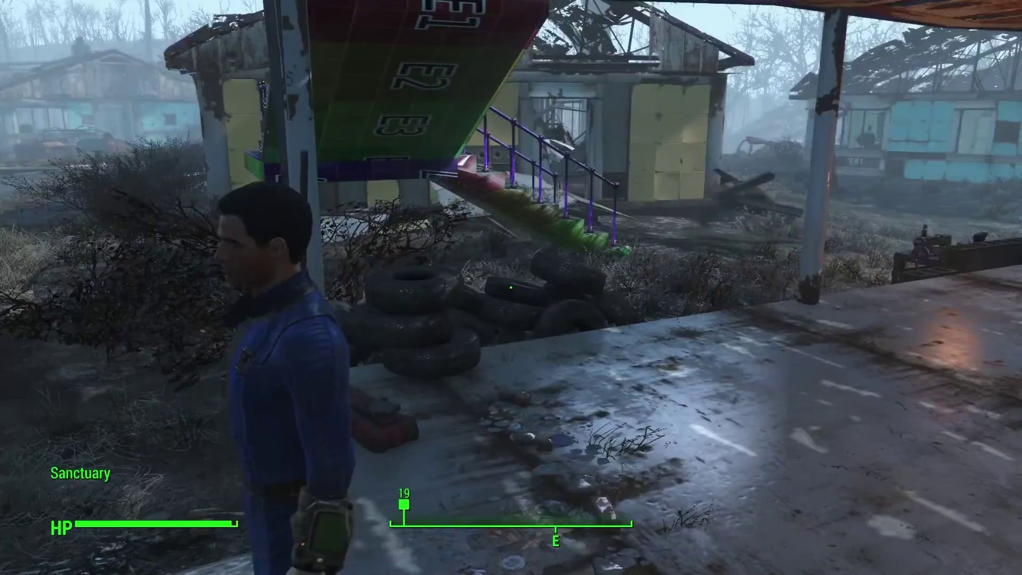
- Walk the character up the Sanctuary staircase to test its collision, and examine the landing, railings and upper flight
{"action": "key", "text": "w"}
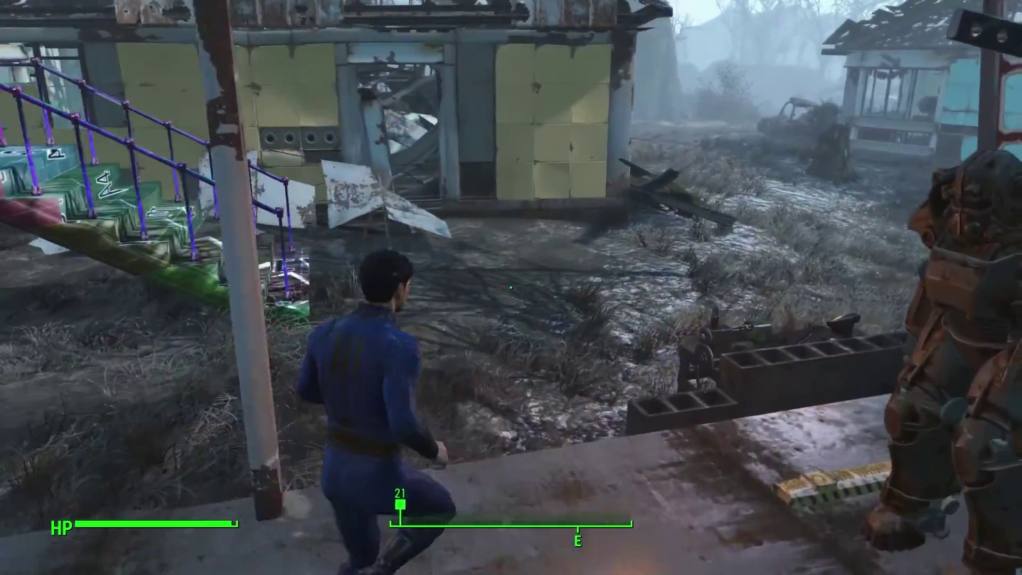
{"action": "key", "text": "w"}
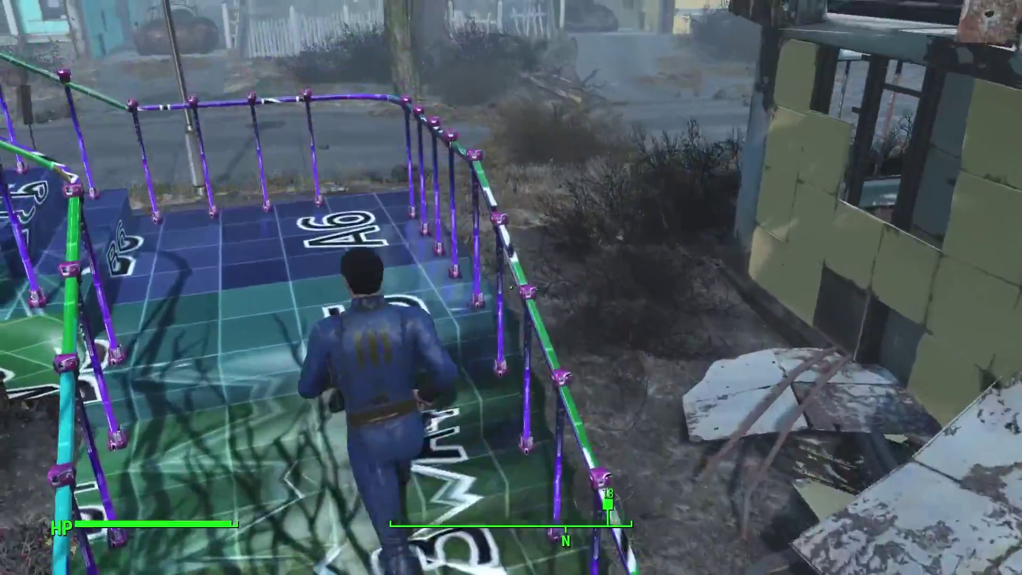
{"action": "key", "text": "w"}
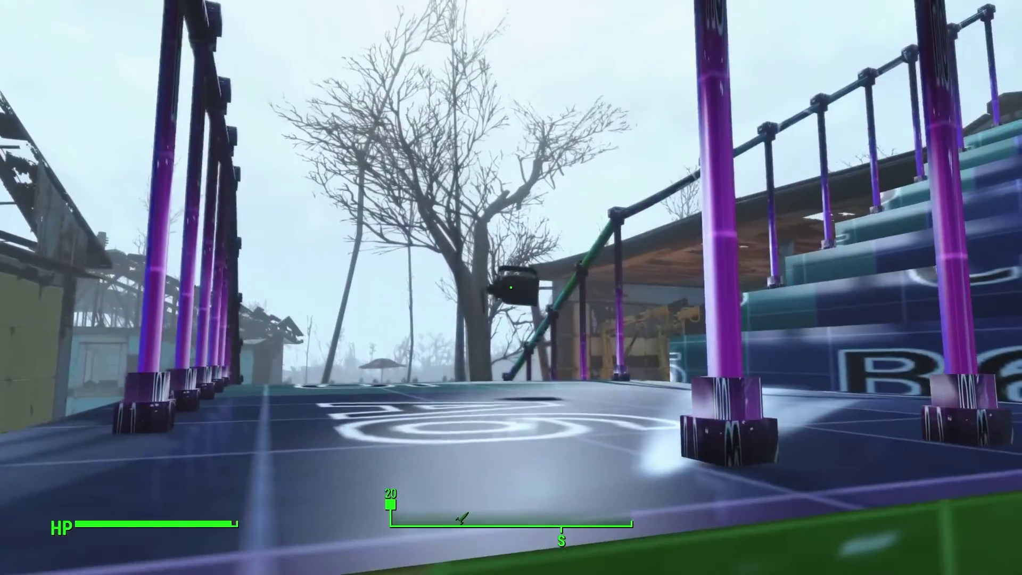
{"action": "key", "text": "s"}
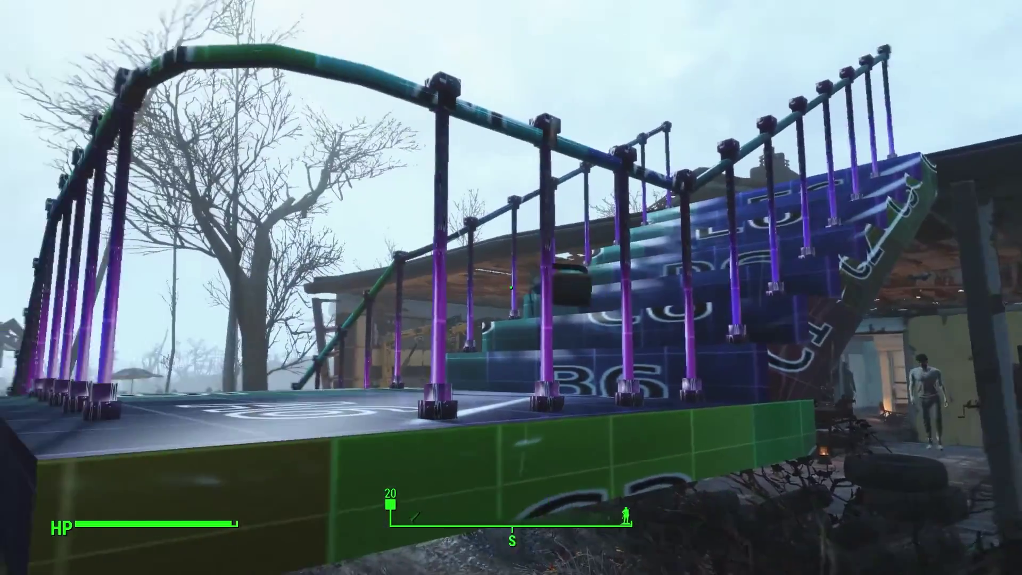